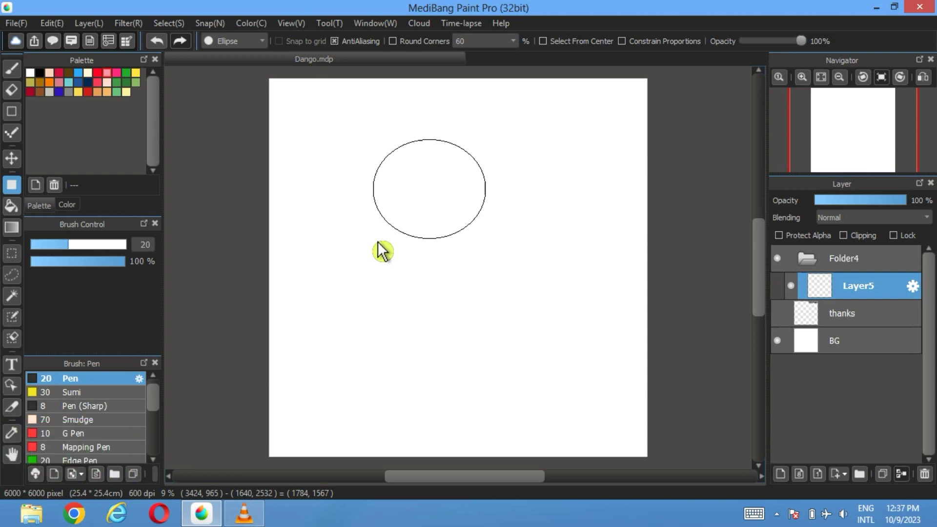
Draw a filled pink ellipse on Layer5 and move it to the upper middle of the canvas.
drag(377, 243, 361, 253)
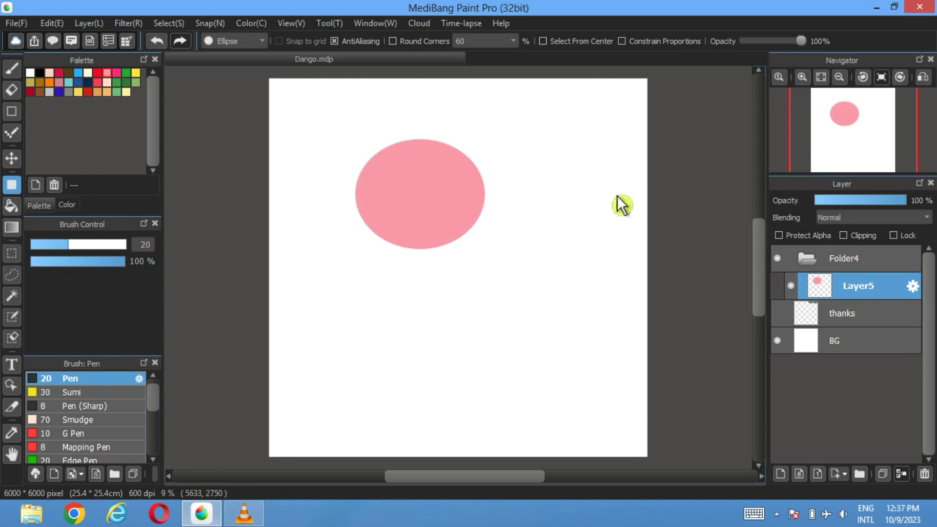
click(12, 158)
drag(438, 212, 461, 184)
Duplicate the ellipse layer twice and arrange the three ellipses in a slightly overlapping vertical column.
click(893, 479)
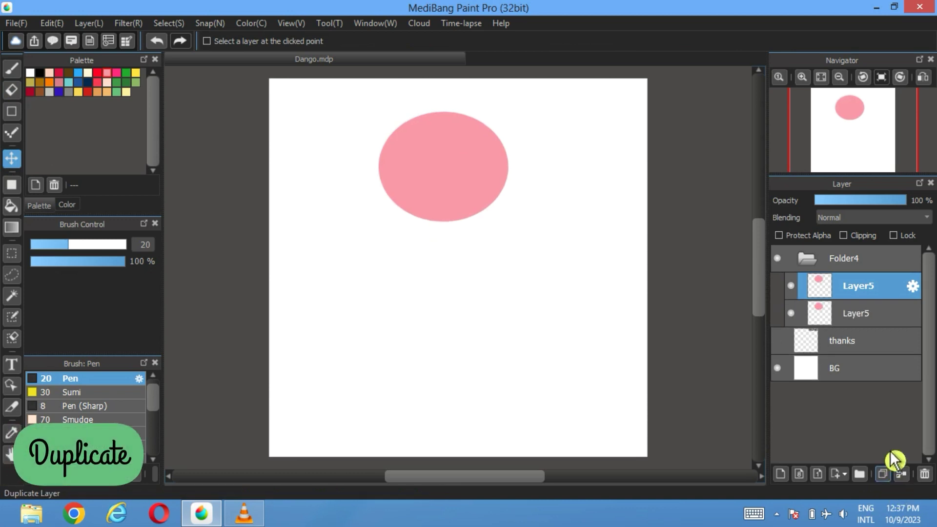
click(874, 318)
drag(456, 184, 455, 272)
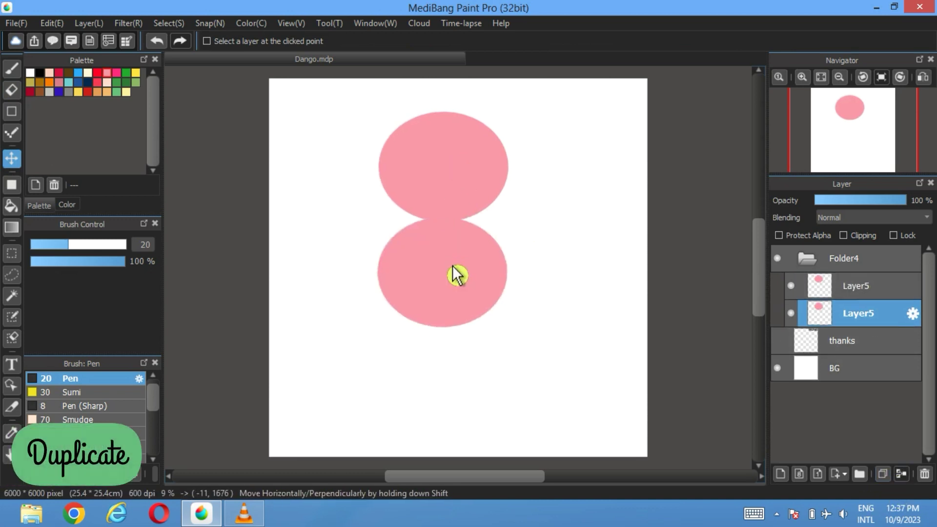
click(884, 475)
click(852, 342)
drag(461, 284, 462, 381)
click(851, 285)
drag(483, 156, 461, 166)
Transform Folder4 to scale the three stacked ellipses down proportionally and reposition them on the canvas.
click(806, 258)
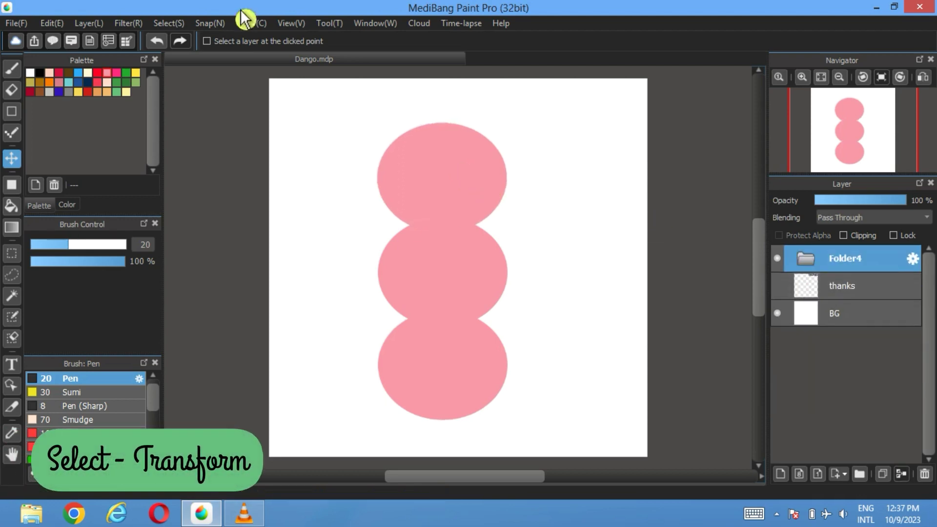
click(169, 23)
click(185, 191)
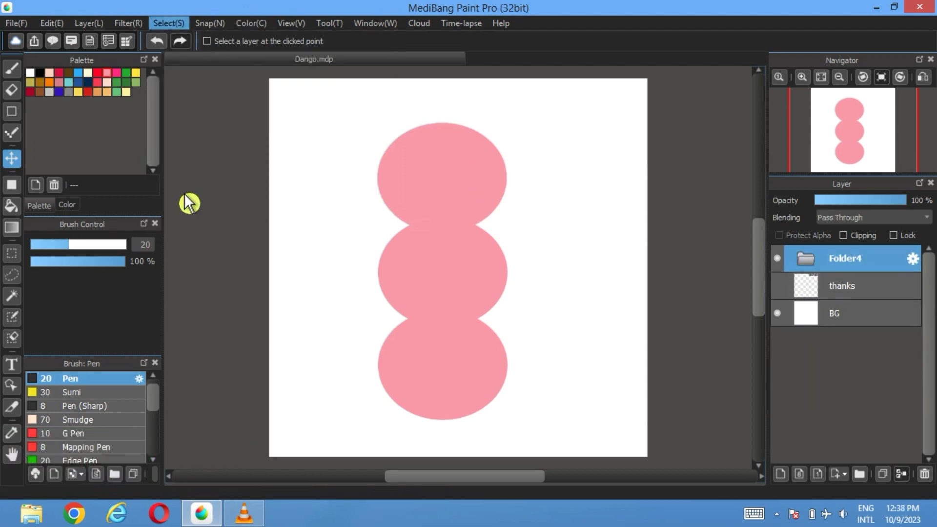
drag(381, 109, 398, 125)
drag(434, 221, 456, 215)
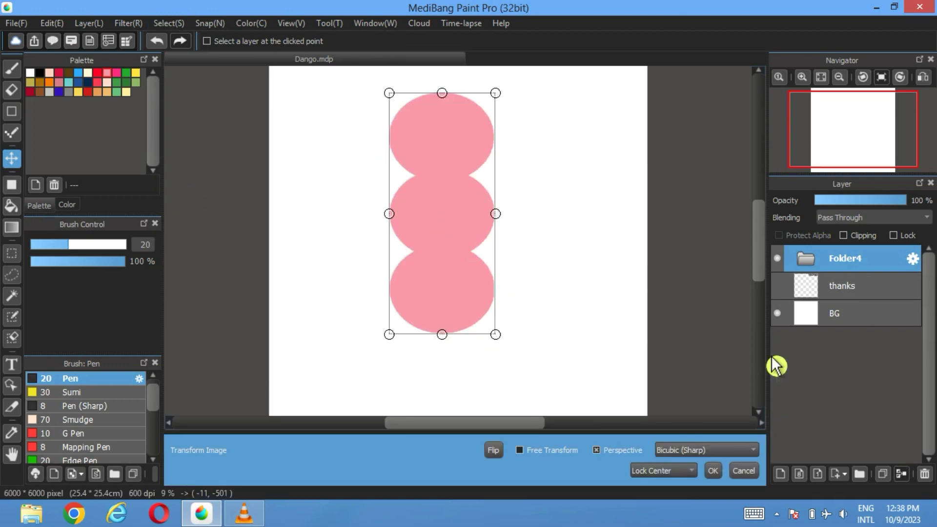
click(822, 78)
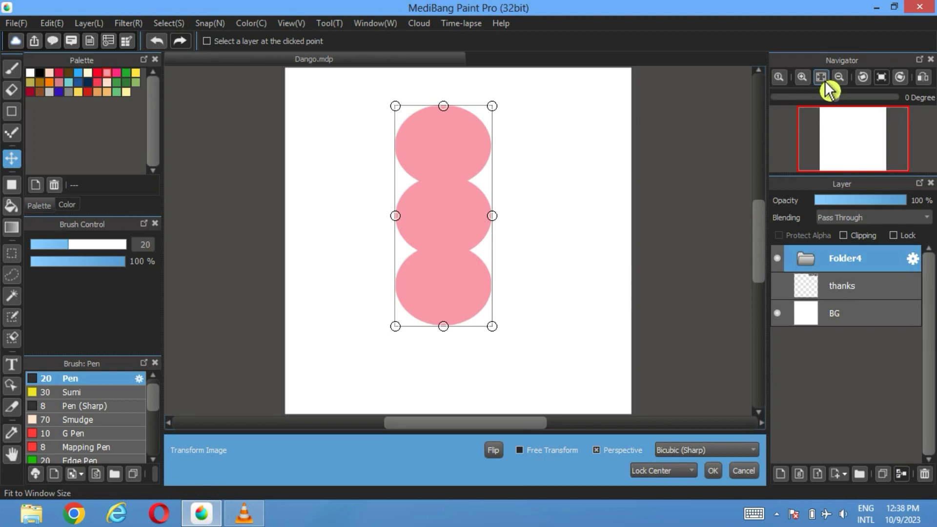
click(713, 472)
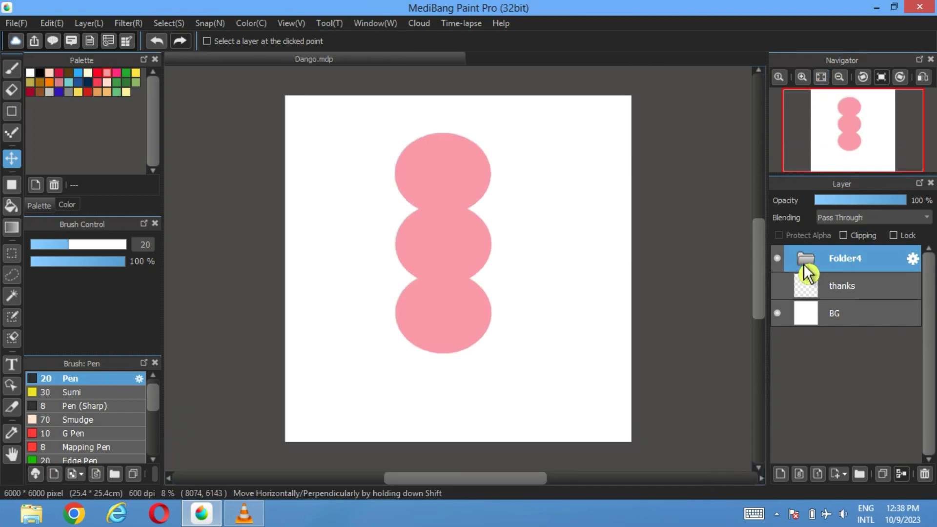
Move the middle and bottom ellipse layers out of Folder4 to above it, and hide both.
click(806, 267)
click(851, 316)
click(790, 286)
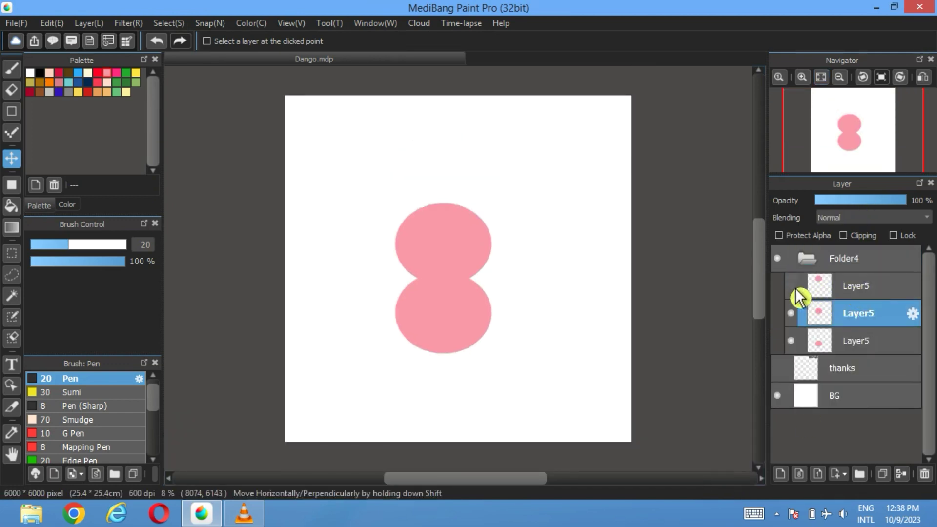
click(791, 286)
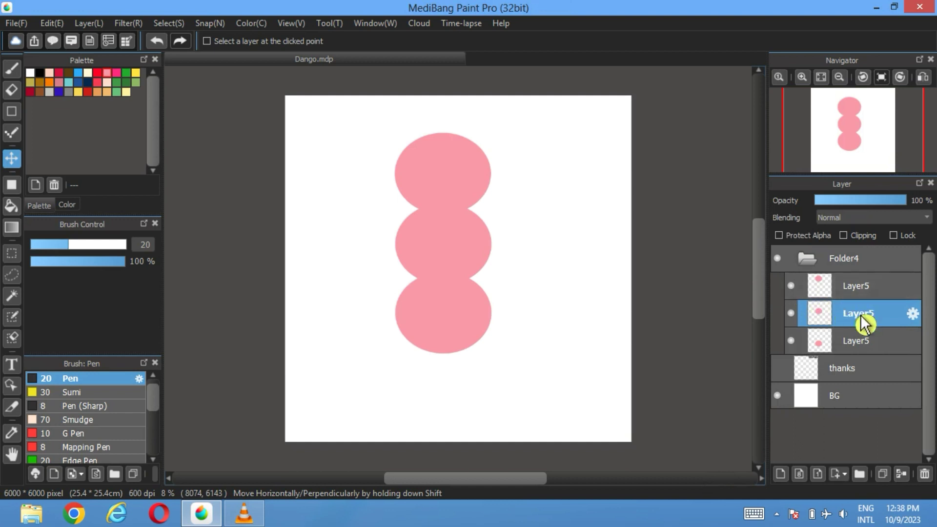
drag(864, 322, 832, 258)
drag(825, 341, 874, 257)
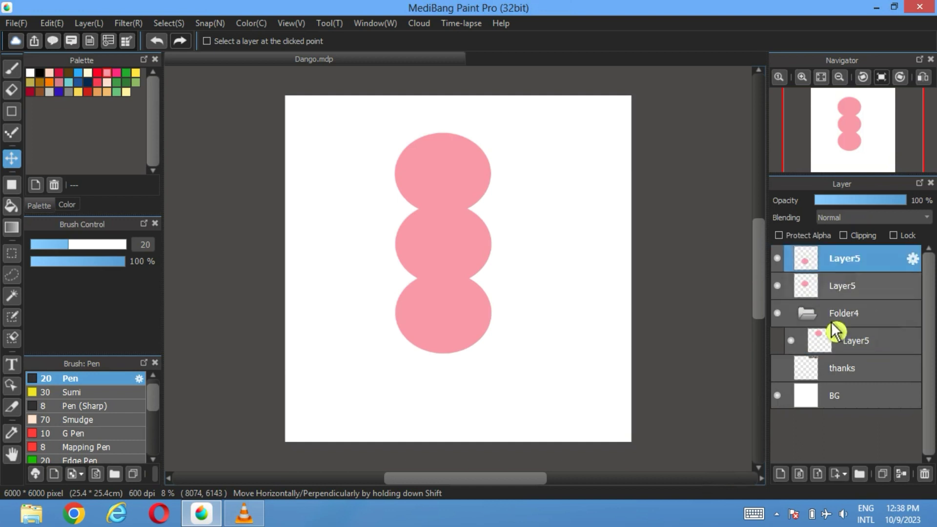
click(777, 258)
click(777, 286)
Select the top pink ellipse with the Magic Wand and draw a 20-pixel black selection border on its boundary, then deselect.
click(824, 344)
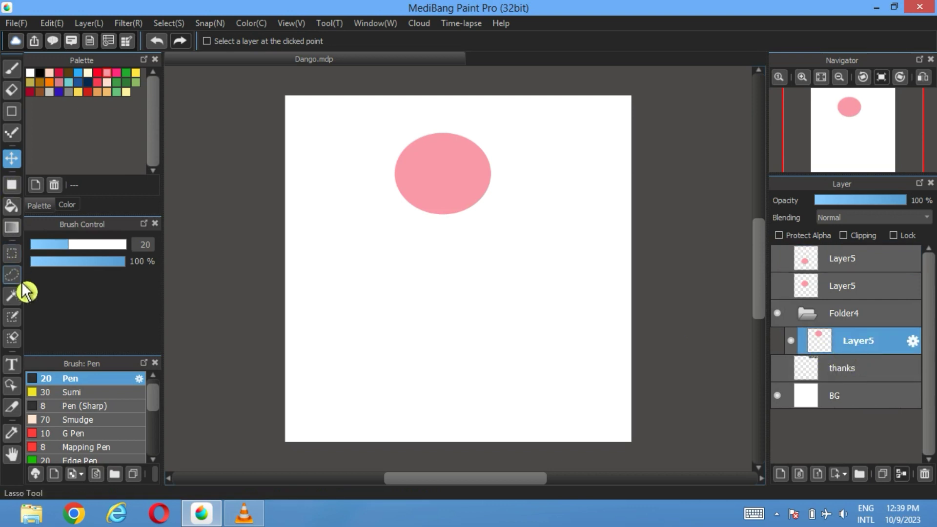
click(11, 296)
click(452, 162)
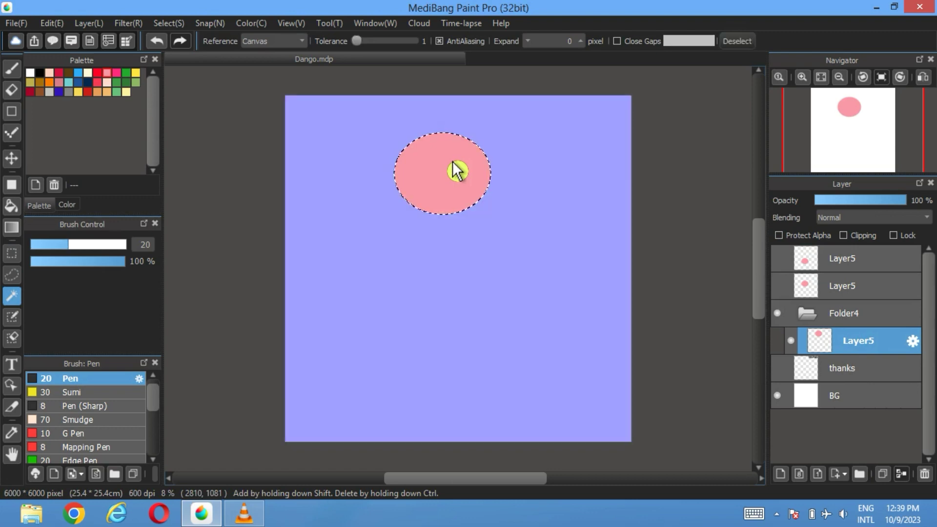
click(168, 23)
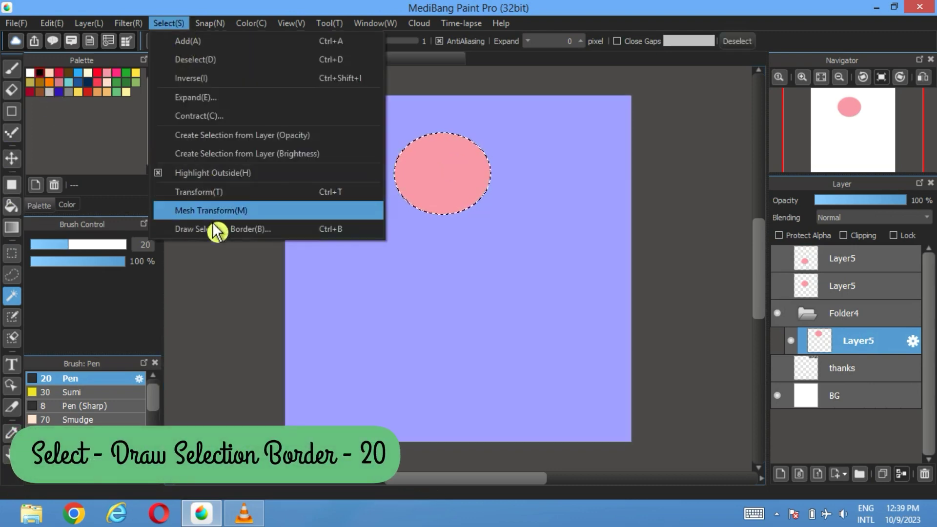
click(215, 230)
text(20)
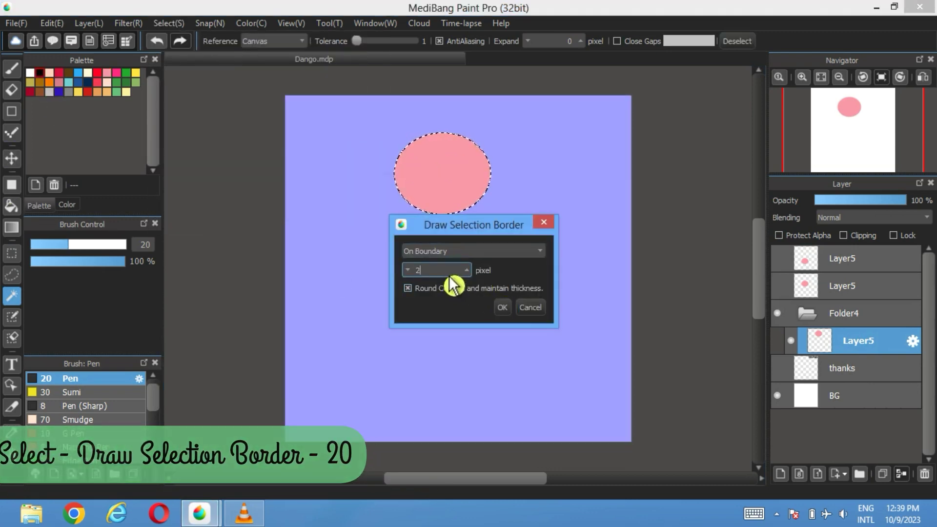
click(503, 307)
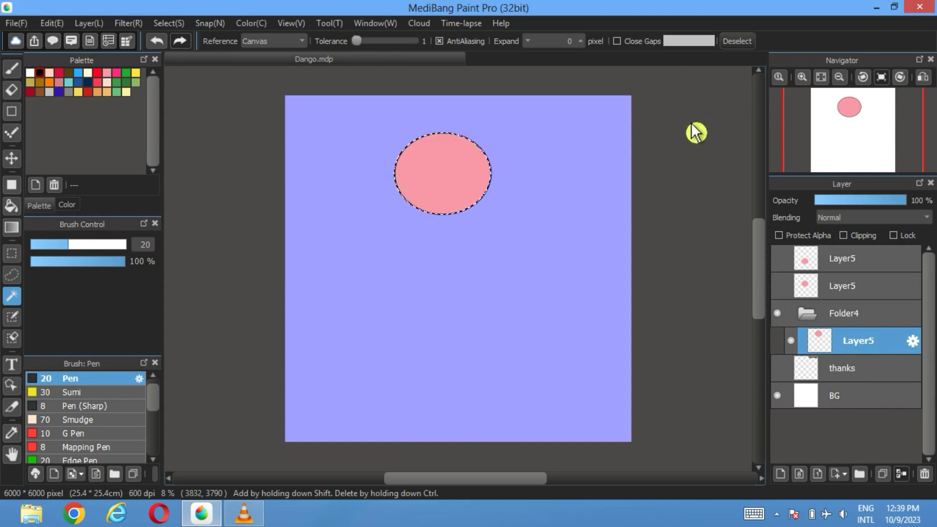
click(736, 42)
Add a new layer and draw a filled black circle on the pink ellipse's upper right as an eye.
scroll(468, 251, up, 3)
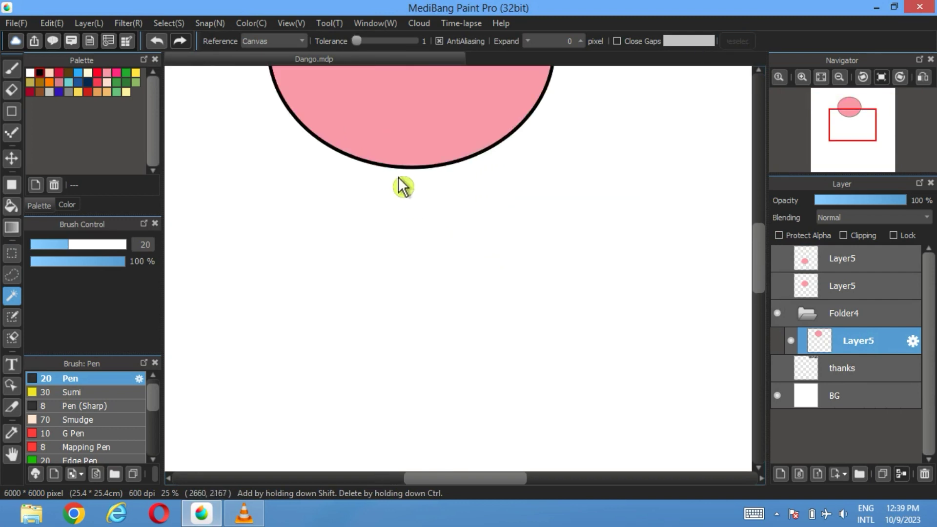
scroll(424, 274, up, 3)
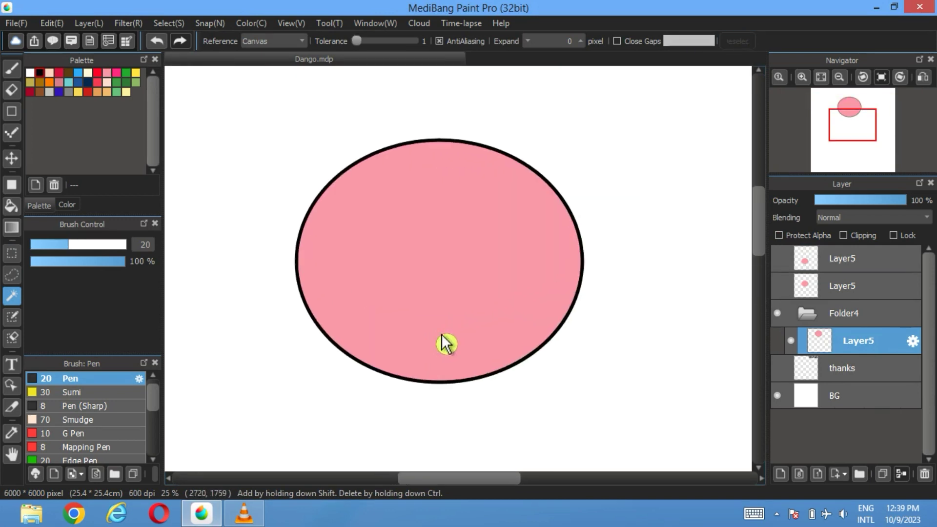
click(781, 474)
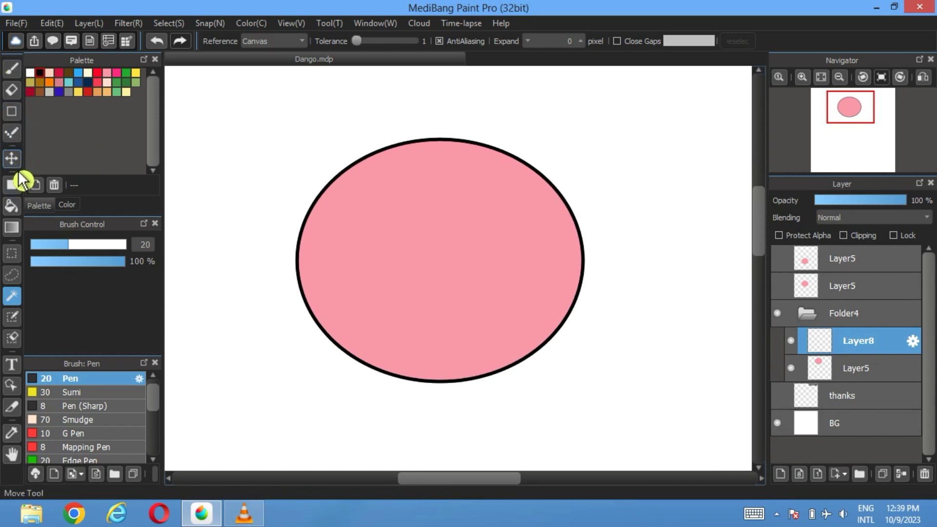
click(12, 184)
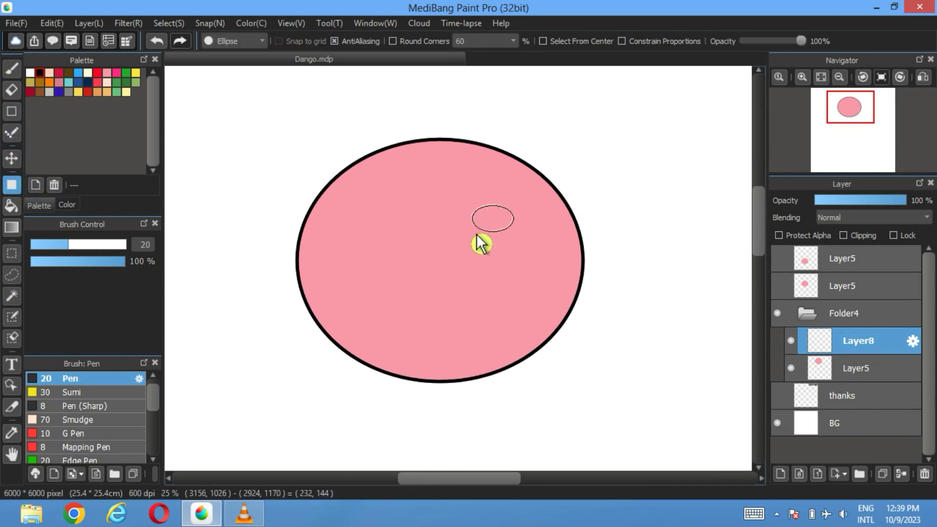
drag(467, 257, 453, 269)
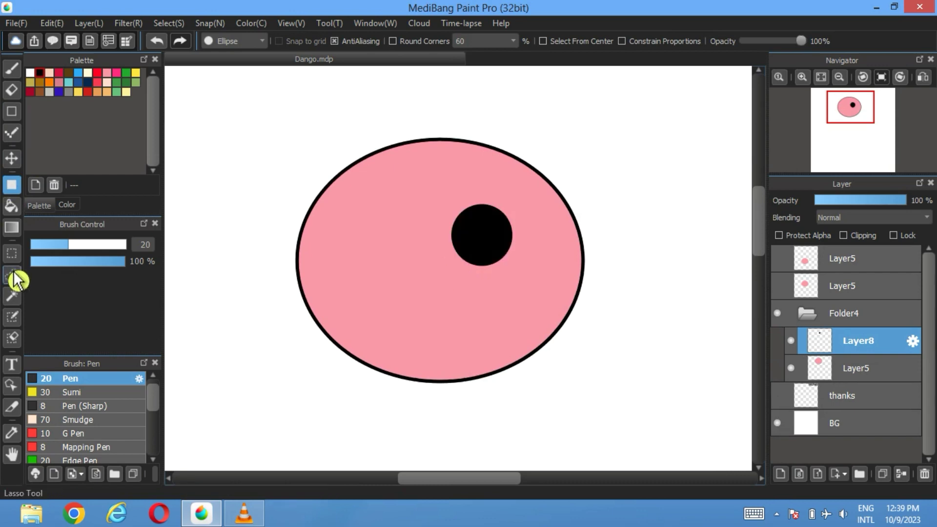
Cut away the upper half of the black eye circle with a rectangular selection and clear the selection.
click(12, 253)
mouse_move(422, 180)
mouse_down()
mouse_move(506, 230)
mouse_move(534, 234)
mouse_up()
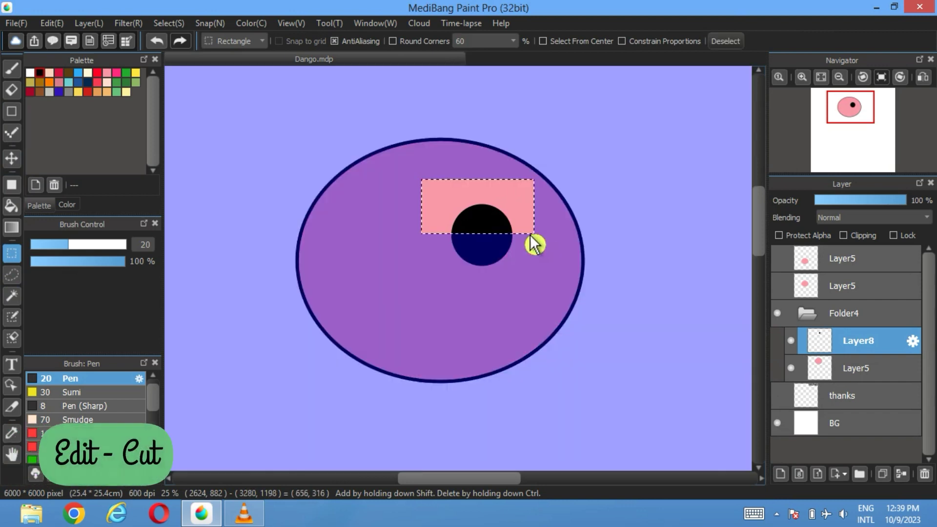
click(51, 24)
click(71, 79)
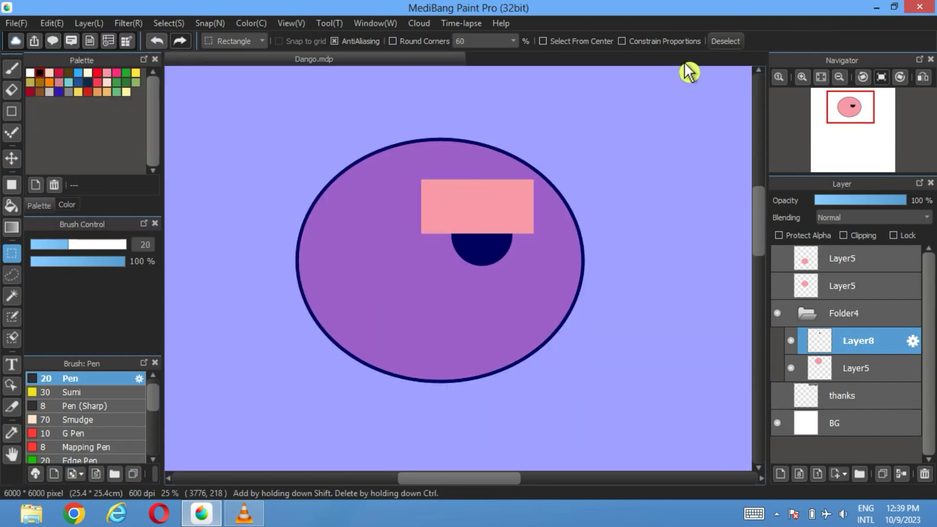
click(727, 44)
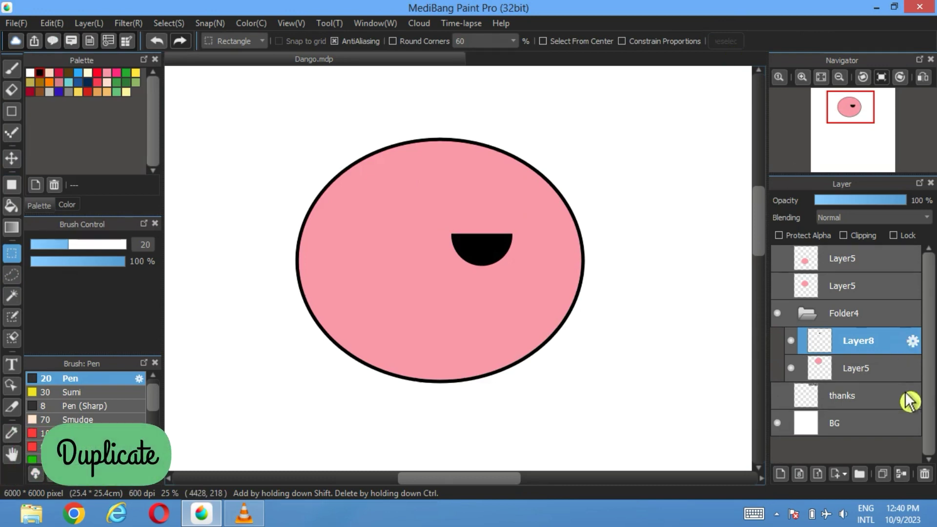
Duplicate the half-circle eye layer and move the copy horizontally to the face's left side as the second eye.
click(882, 474)
click(11, 159)
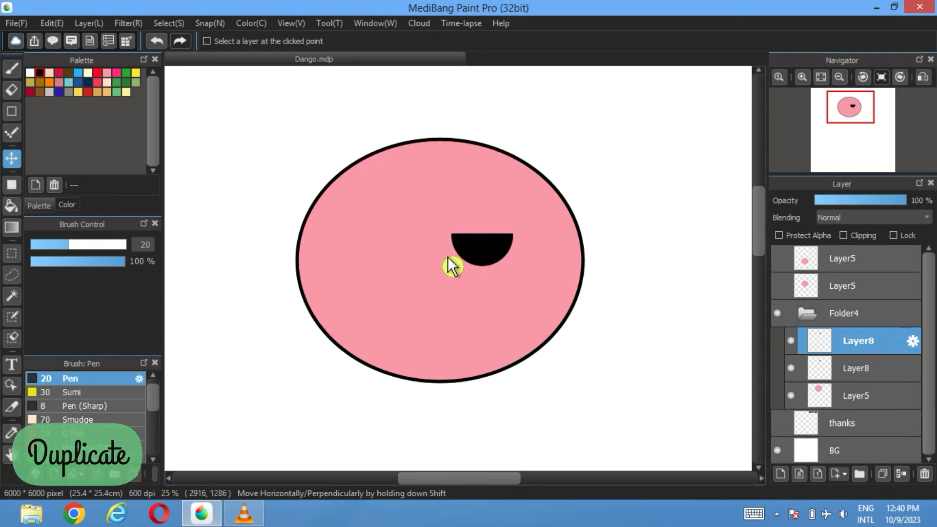
drag(449, 259, 393, 271)
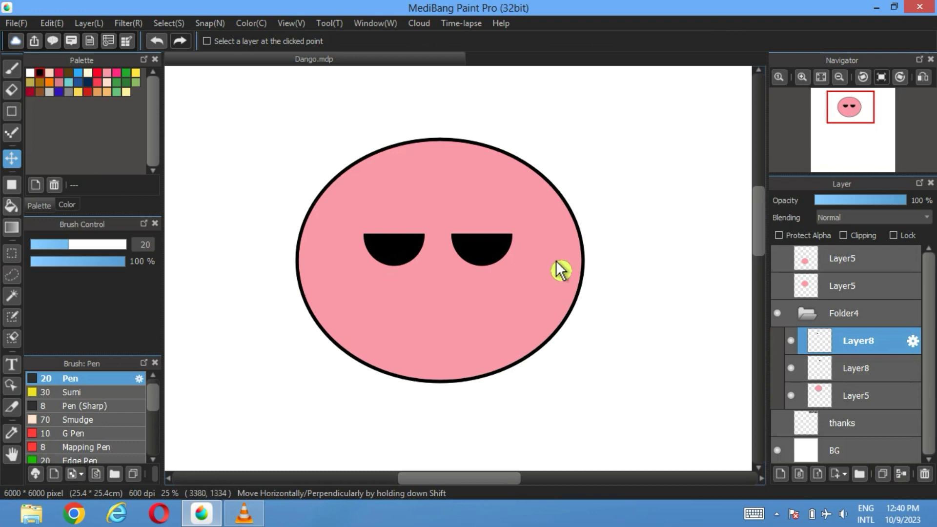
Add a new layer and draw a black ellipse outline inside the face, around the eyes and lower face.
click(780, 473)
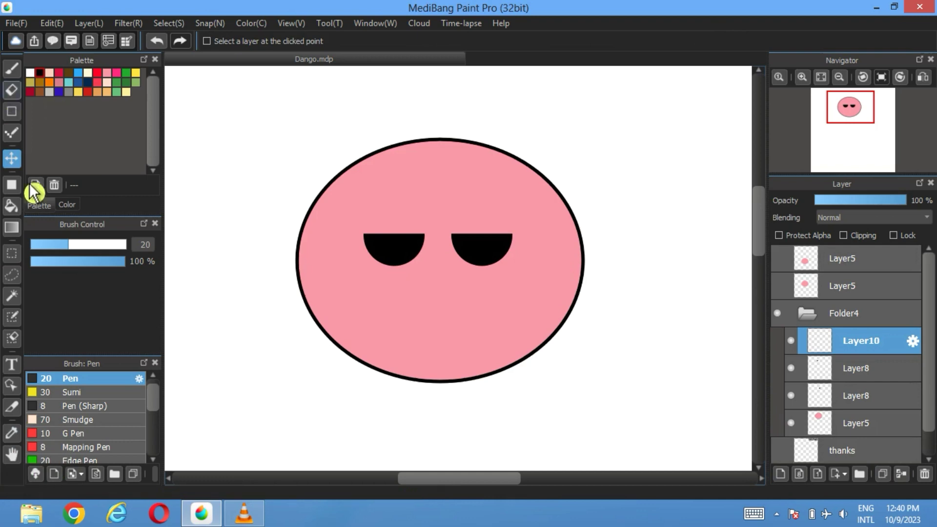
click(13, 112)
click(286, 41)
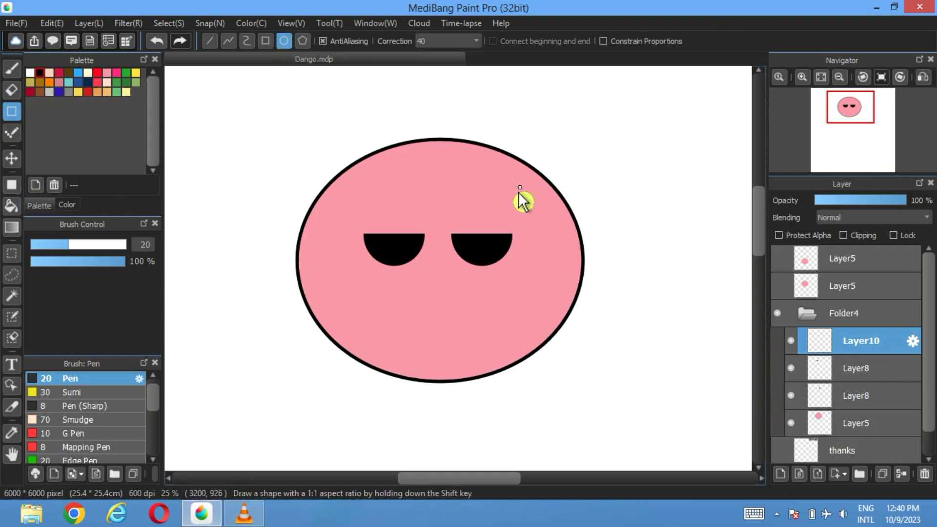
drag(520, 190, 335, 358)
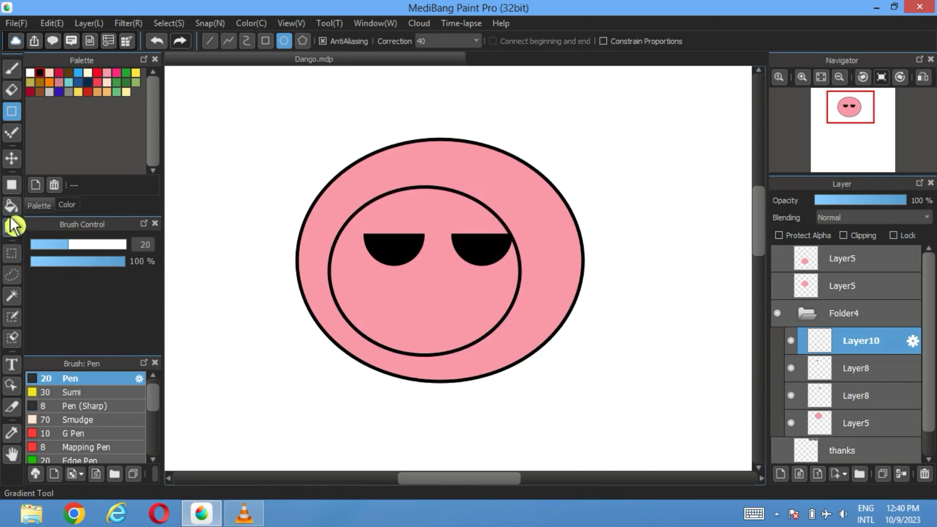
Center the ellipse outline on the face, duplicate its layer, and move the copy straight up 300 pixels.
click(15, 163)
drag(391, 283, 440, 227)
click(883, 474)
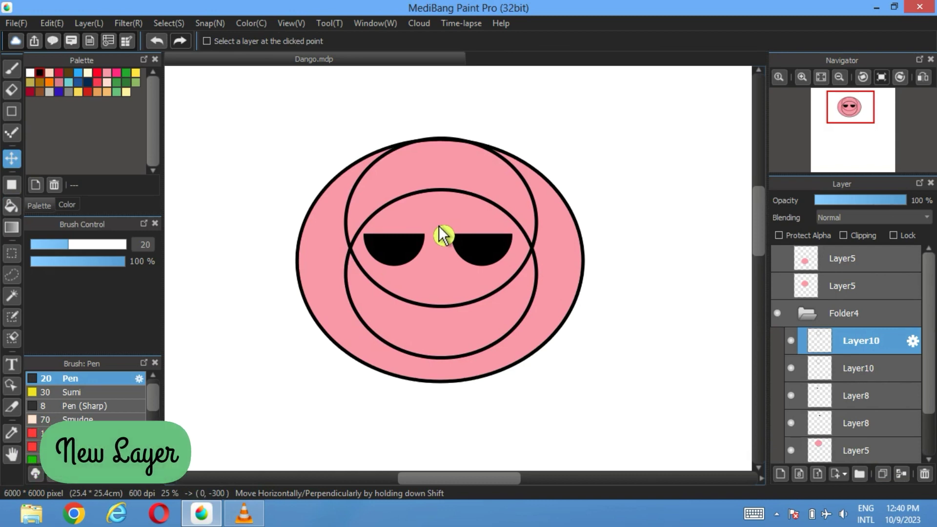
Fill the crescent below the overlapping outlines with black on a new layer as the mouth, and hide both outline layers.
click(781, 474)
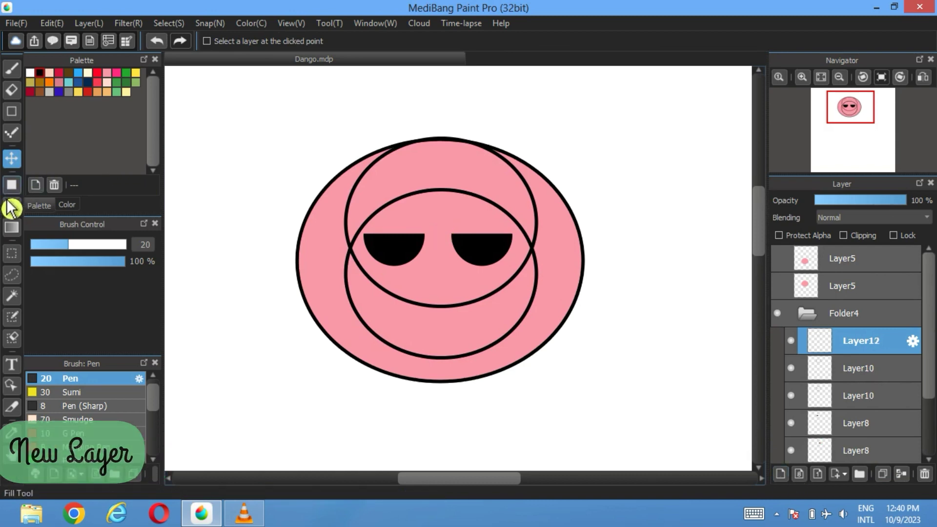
click(11, 206)
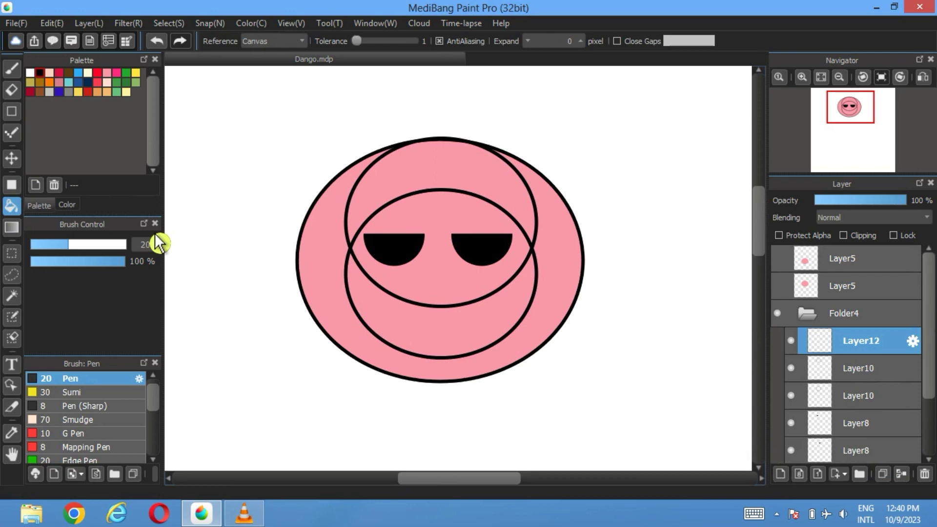
click(463, 347)
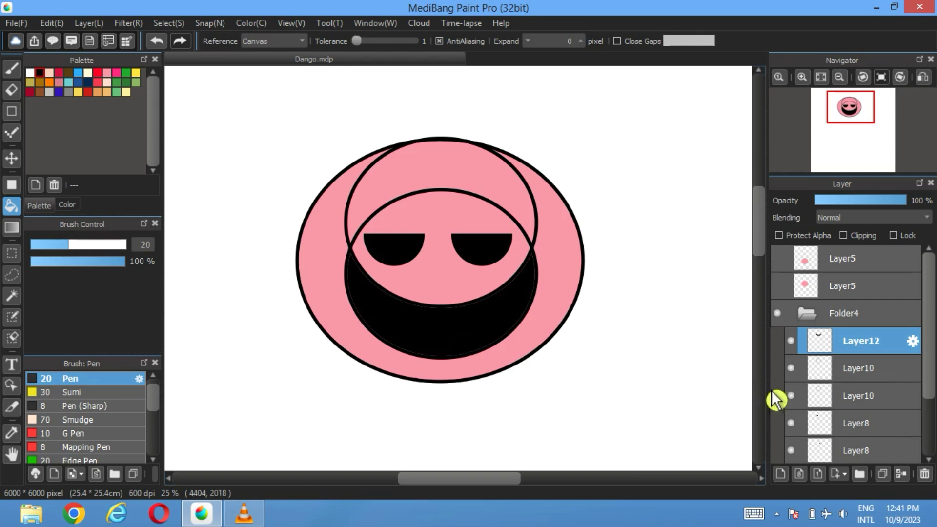
click(791, 368)
click(792, 396)
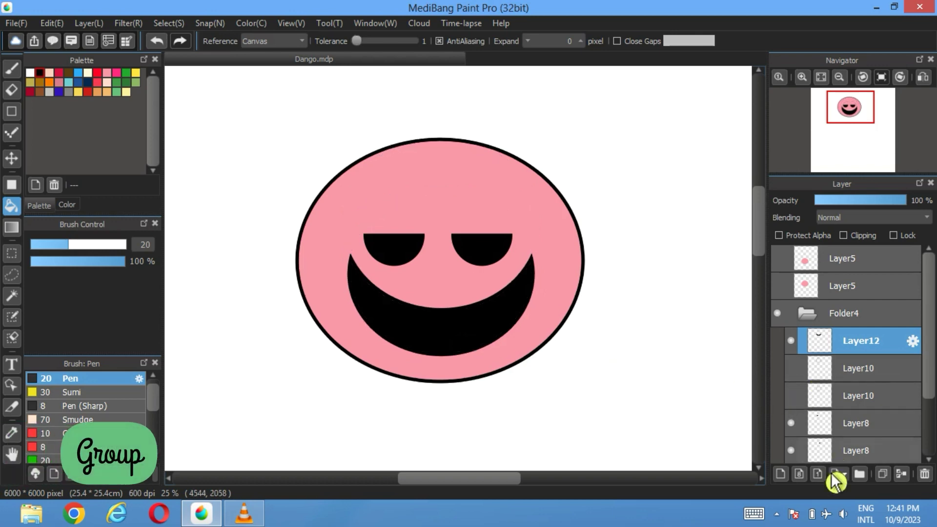
Create a folder with a new layer and draw a small white rectangle with 60% rounded corners at the mouth's upper centre as a tooth.
click(859, 474)
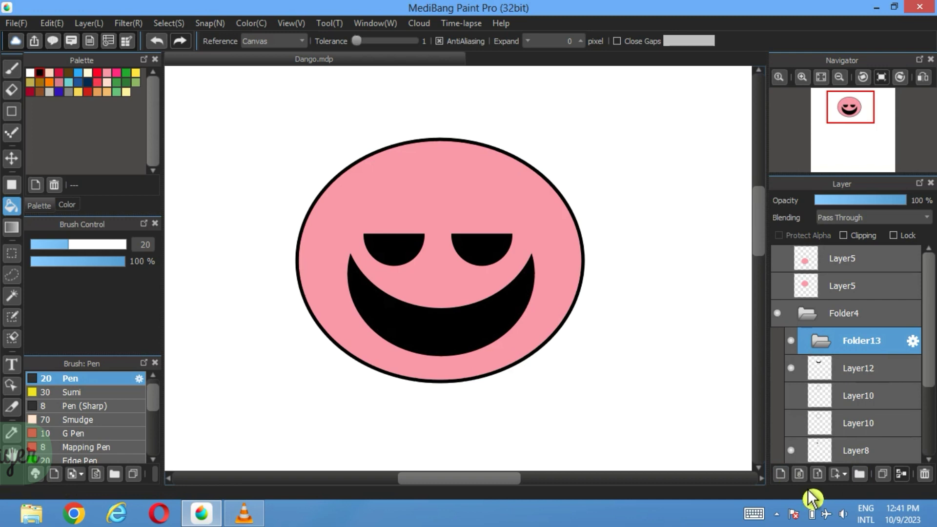
click(780, 474)
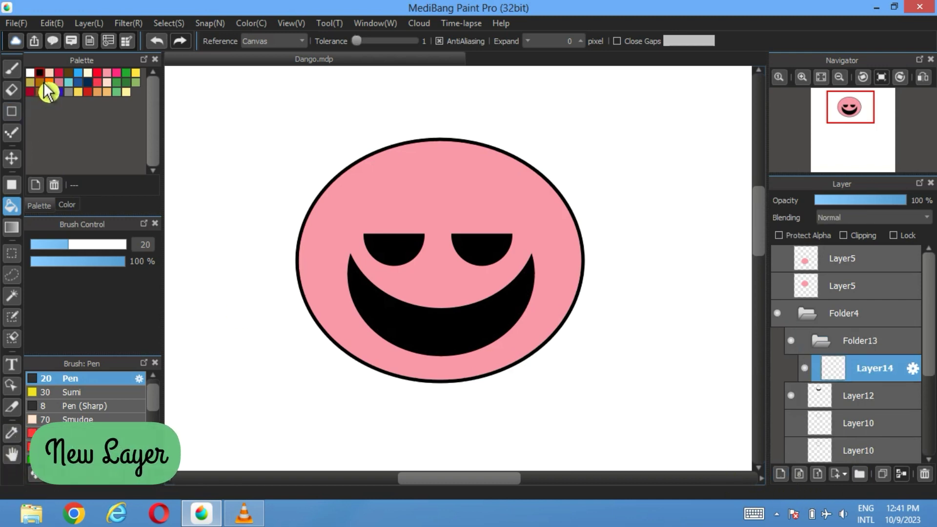
click(30, 73)
click(12, 184)
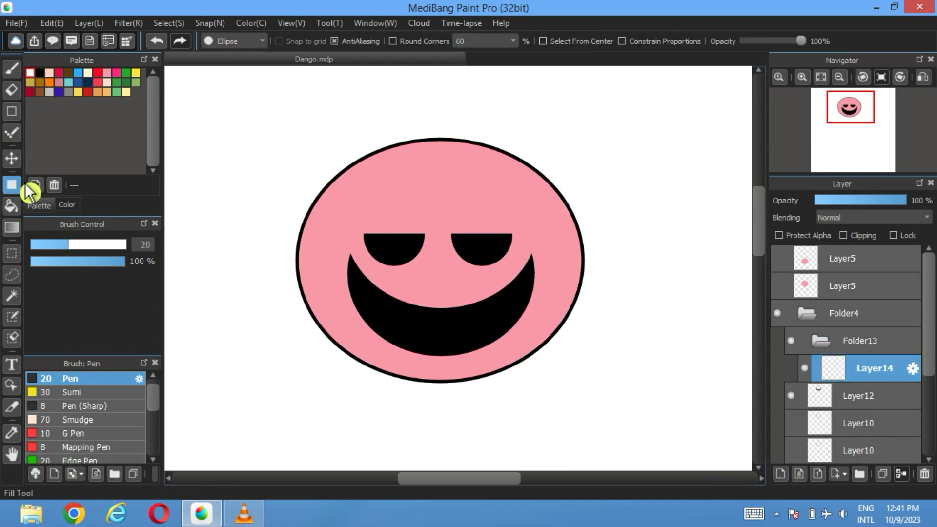
click(262, 41)
click(242, 57)
key(ctrl+plus)
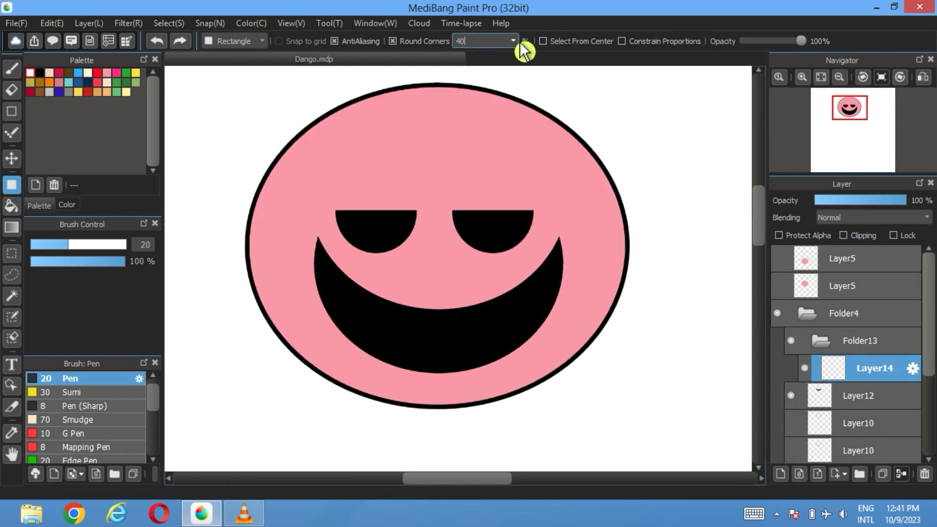
click(513, 41)
click(489, 86)
drag(449, 308, 428, 338)
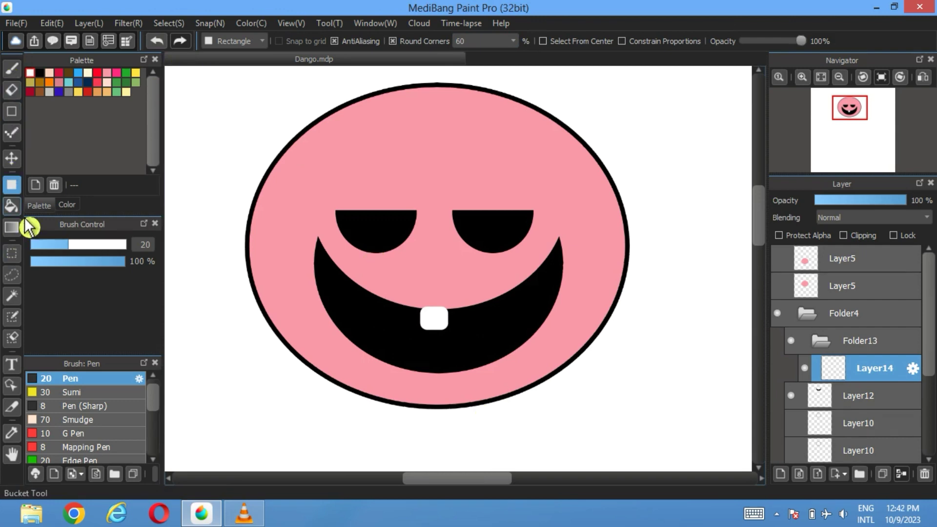
Select the white tooth, draw a black selection border of width 20 around it, and deselect.
click(12, 295)
click(435, 322)
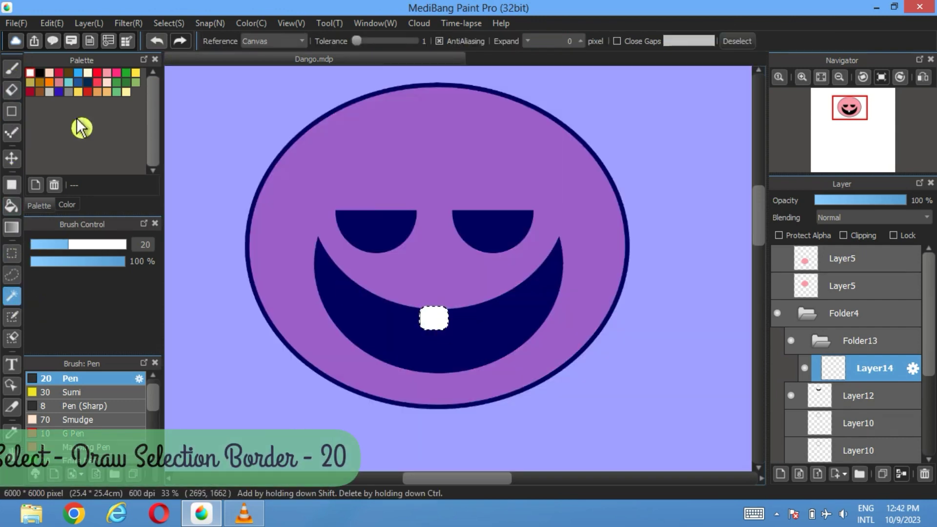
click(186, 25)
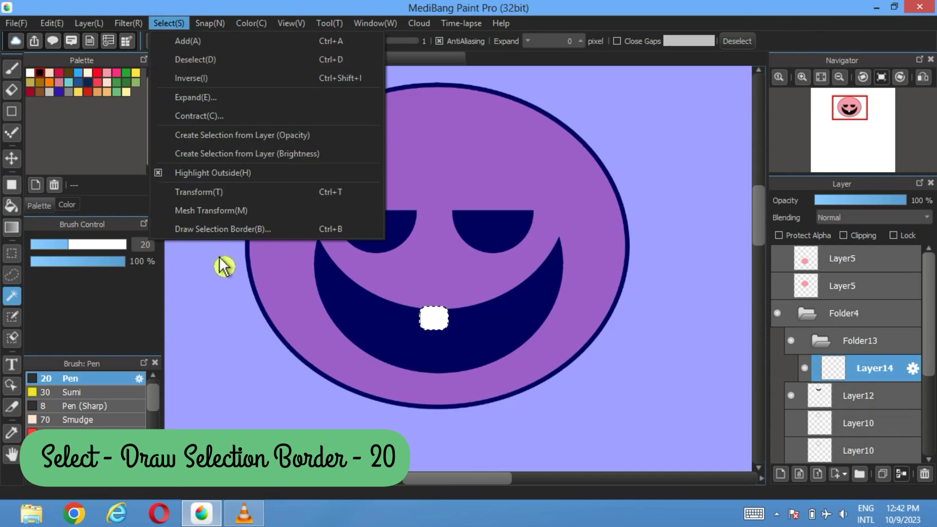
click(222, 229)
click(502, 308)
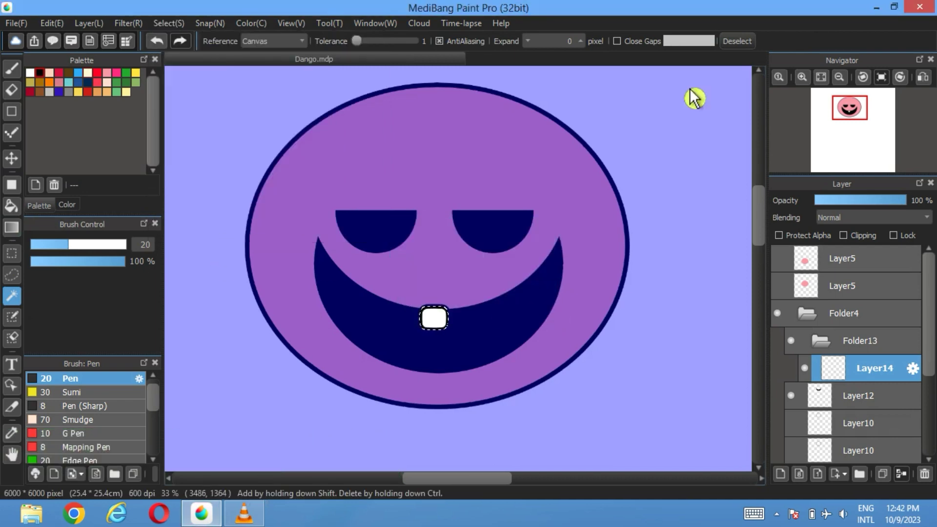
click(736, 41)
Move the bordered tooth slightly down so that it sits fully inside the black mouth.
scroll(319, 237, up, 1)
scroll(319, 238, down, 1)
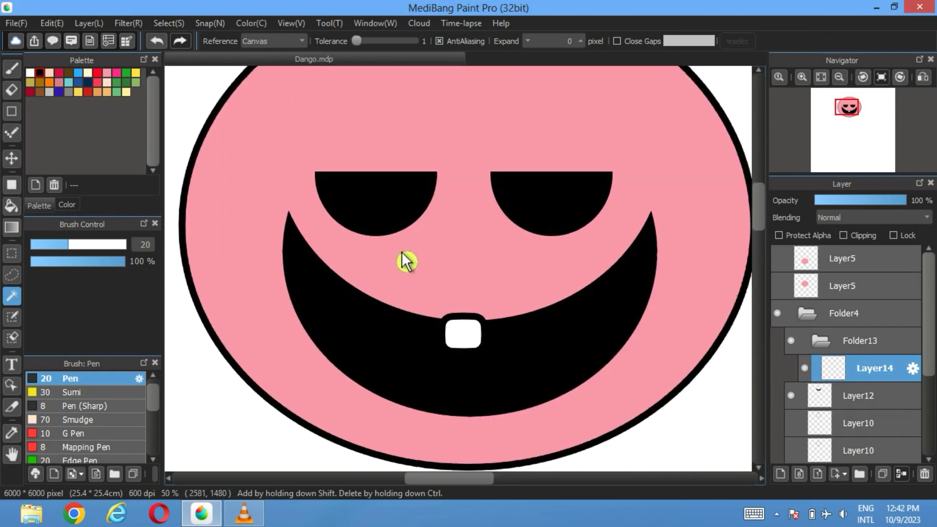
scroll(404, 261, up, 1)
click(14, 161)
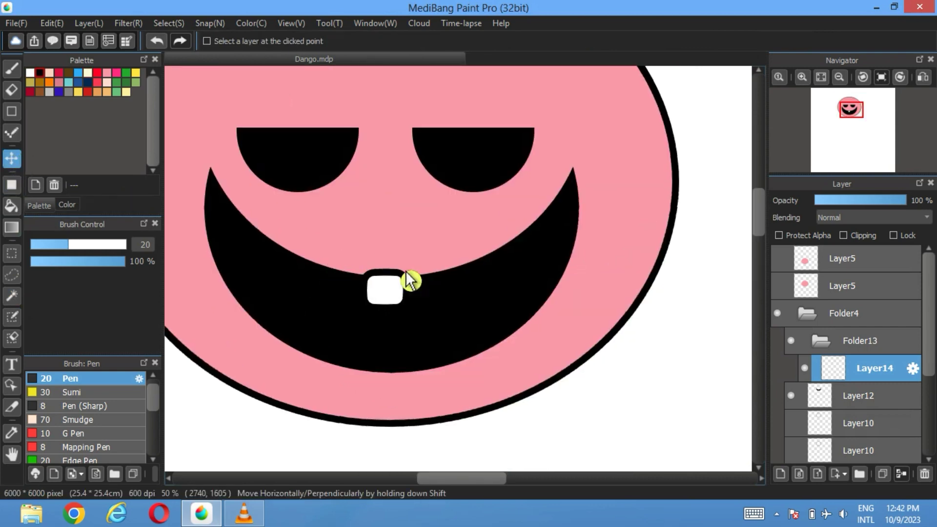
mouse_move(396, 290)
mouse_down()
mouse_move(404, 298)
mouse_move(396, 289)
mouse_up()
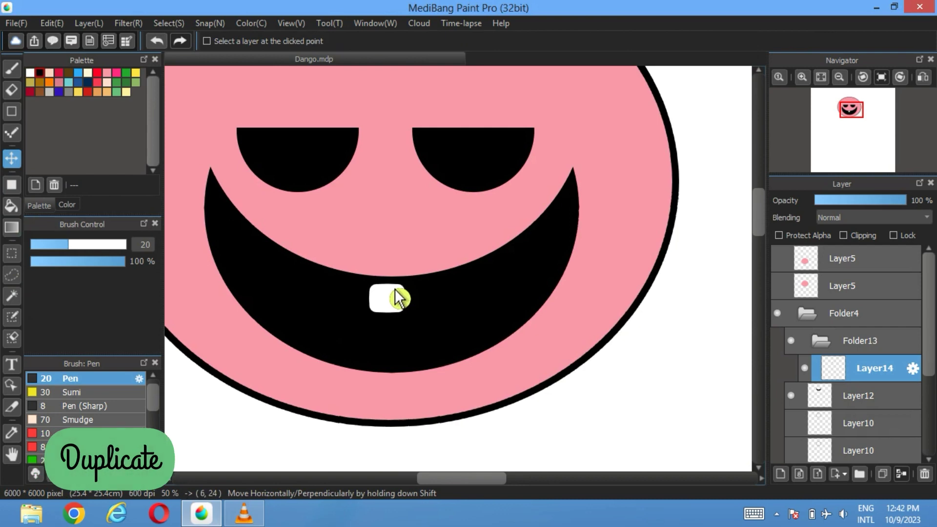
Duplicate the tooth layer and arrange the two teeth side by side at the centre of the mouth.
click(882, 474)
mouse_move(371, 304)
mouse_down()
mouse_move(344, 297)
mouse_move(356, 303)
mouse_up()
scroll(354, 295, up, 2)
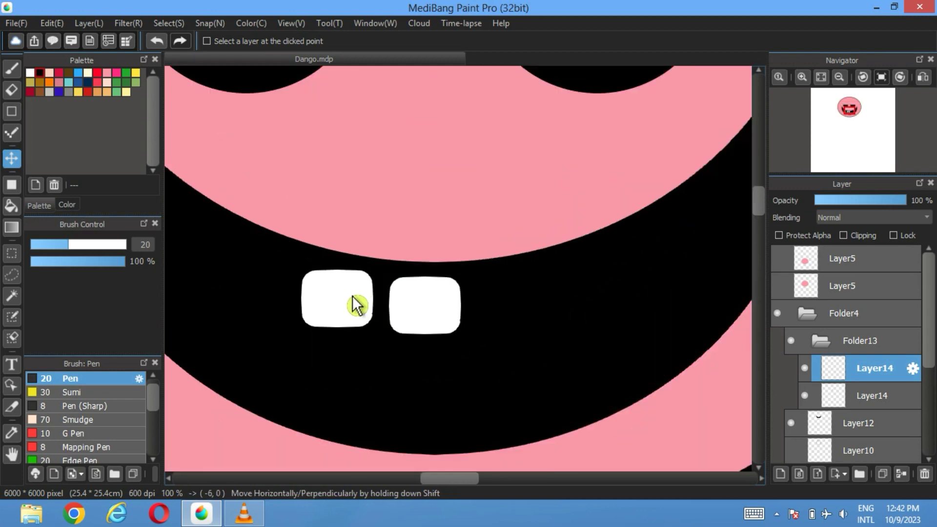
drag(436, 305, 501, 301)
click(873, 395)
click(504, 313)
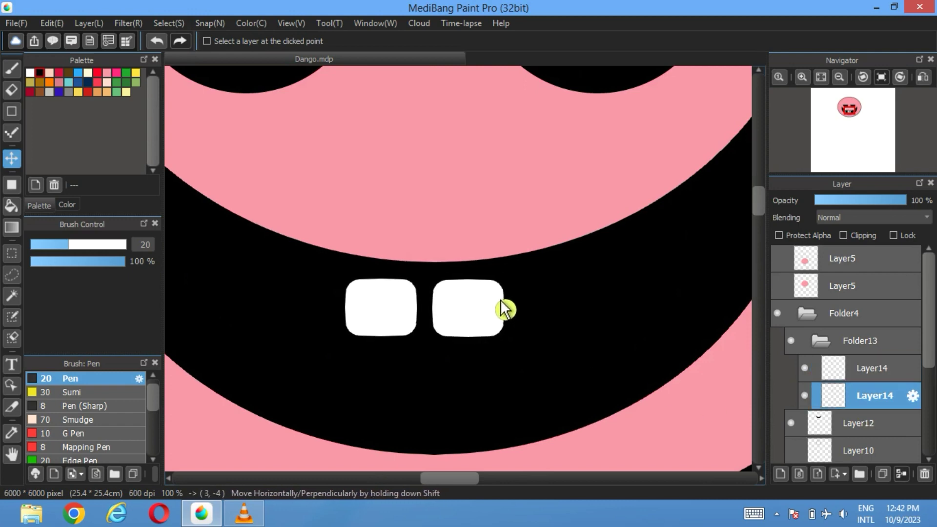
scroll(503, 309, down, 2)
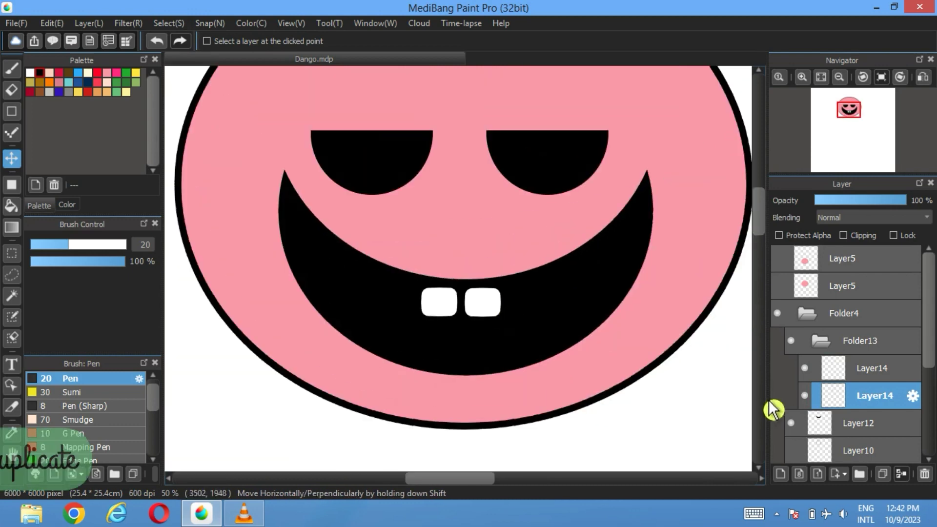
Duplicate the left tooth's layer and place the copy slightly up and to its left as a third tooth.
scroll(497, 303, up, 1)
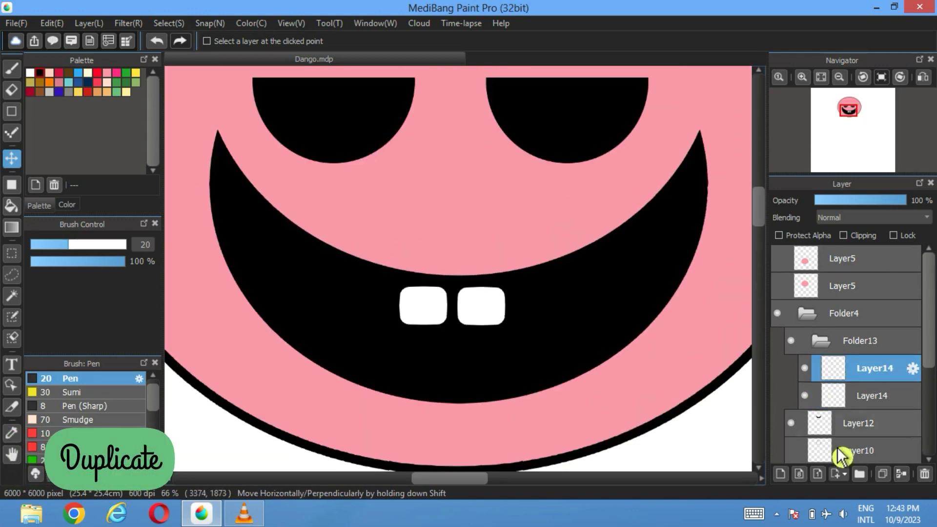
click(882, 473)
drag(412, 312, 373, 308)
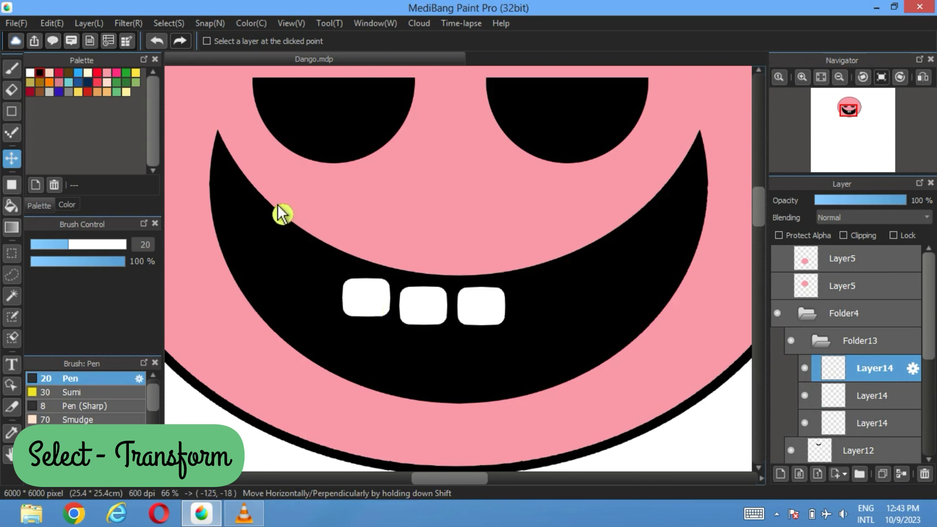
Rotate the third tooth clockwise to follow the mouth's curve, put its layer below the adjacent tooth's layer and nudge it left.
click(168, 23)
click(196, 190)
drag(321, 333, 312, 322)
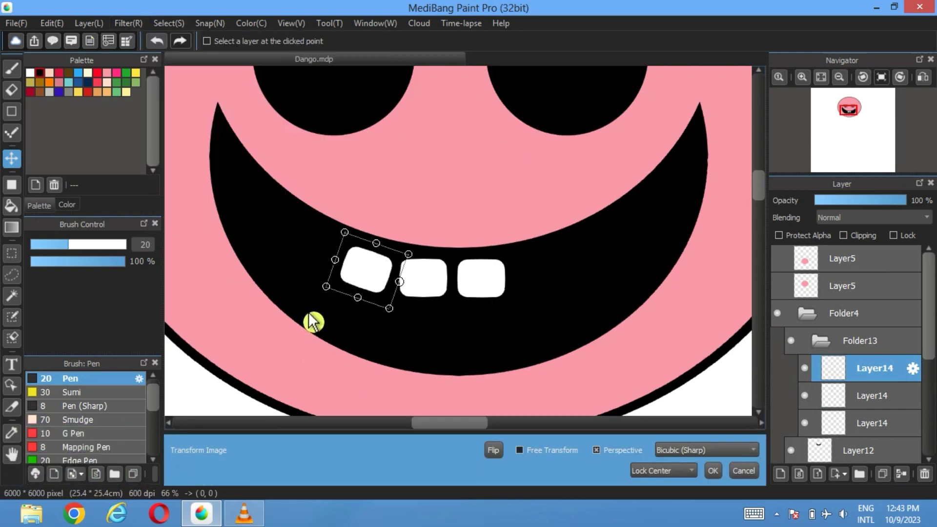
drag(374, 288, 377, 284)
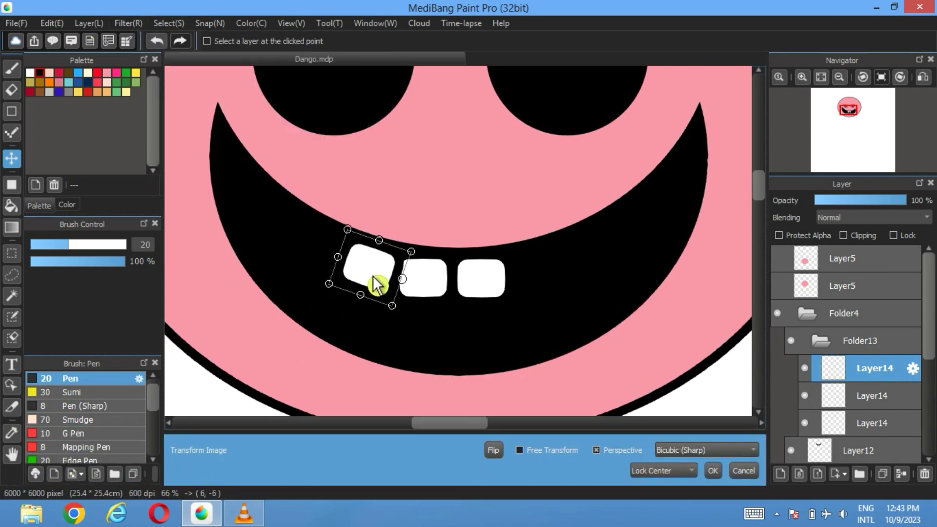
click(713, 470)
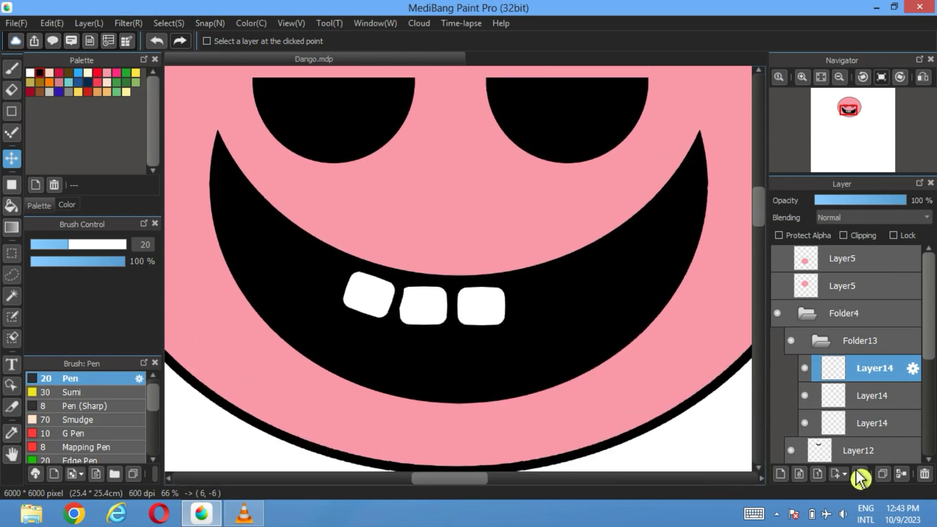
click(873, 395)
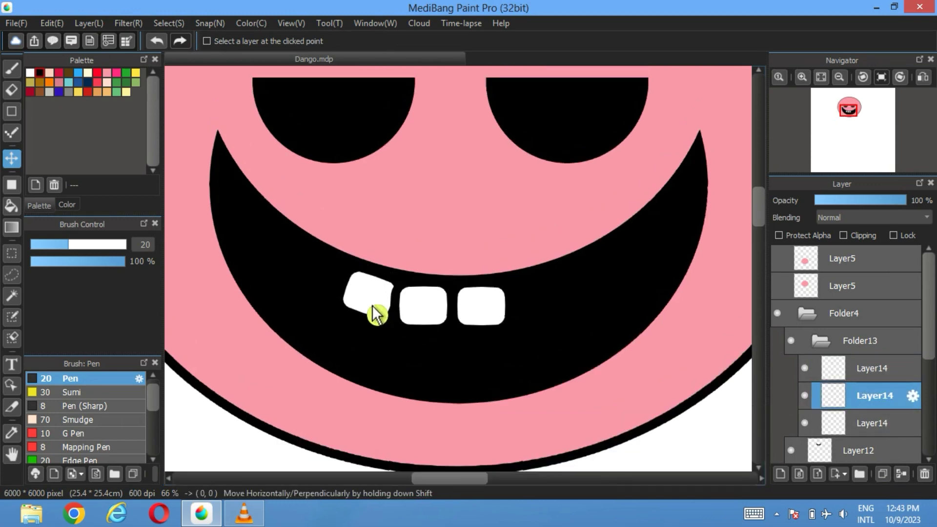
drag(377, 315, 374, 312)
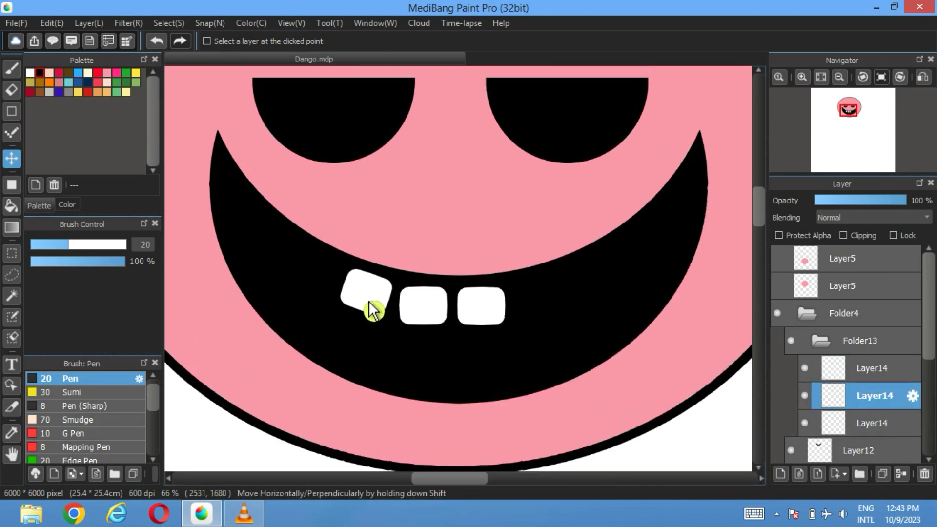
Duplicate the tilted tooth, move the copy up and left along the mouth's curve, and rotate it slightly further clockwise.
click(882, 474)
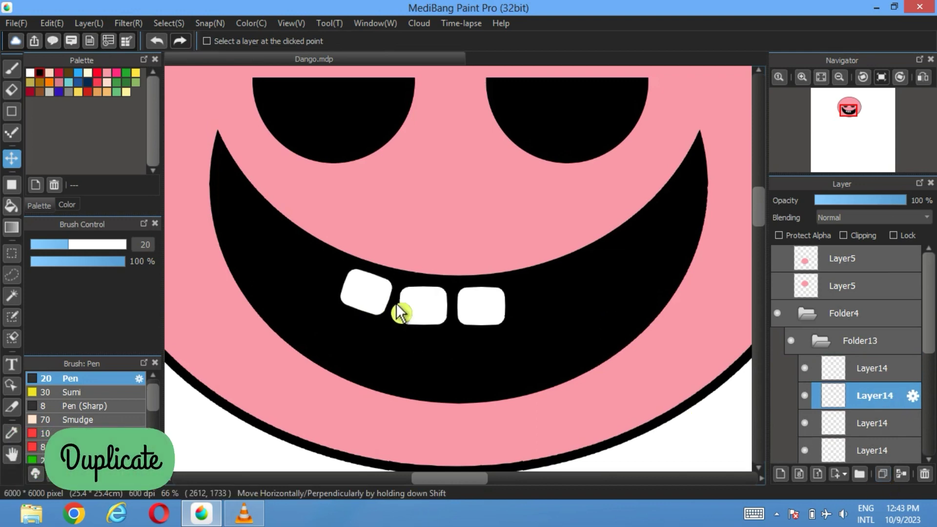
drag(400, 312, 322, 282)
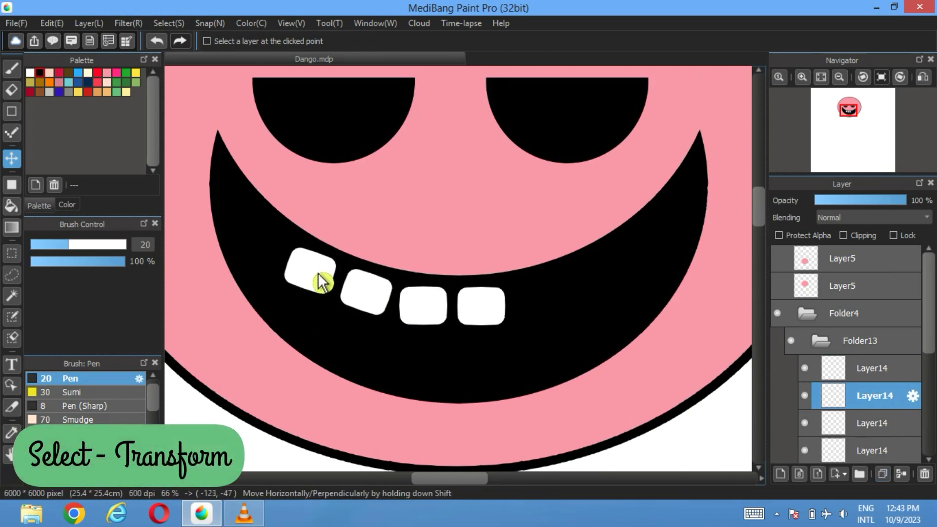
click(169, 23)
click(219, 191)
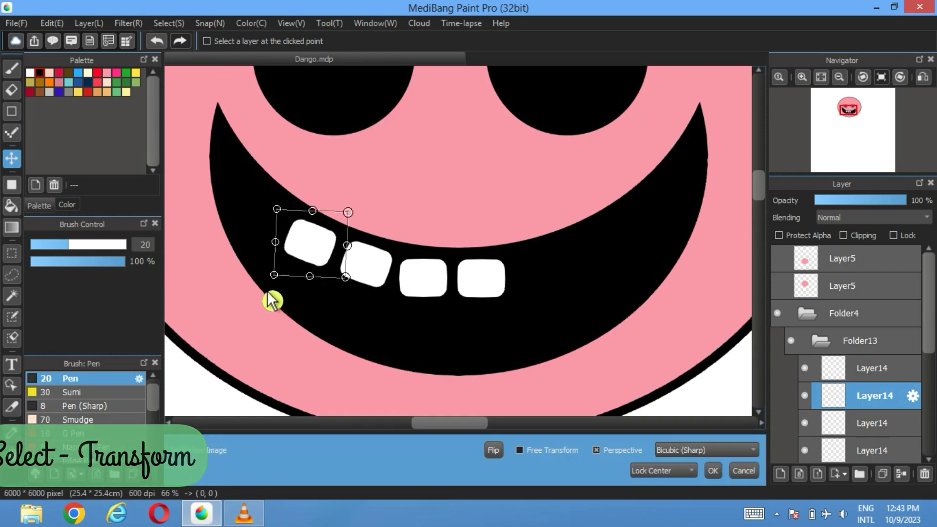
drag(272, 301, 286, 289)
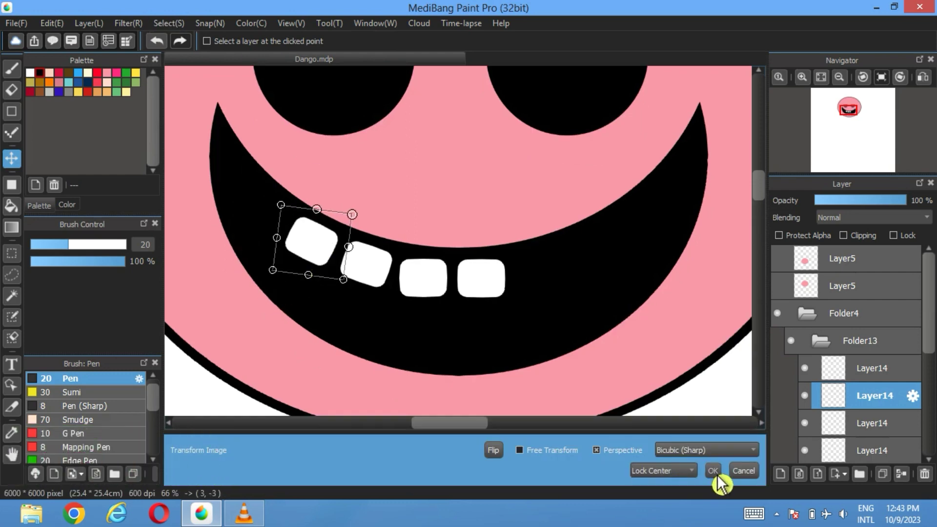
click(712, 471)
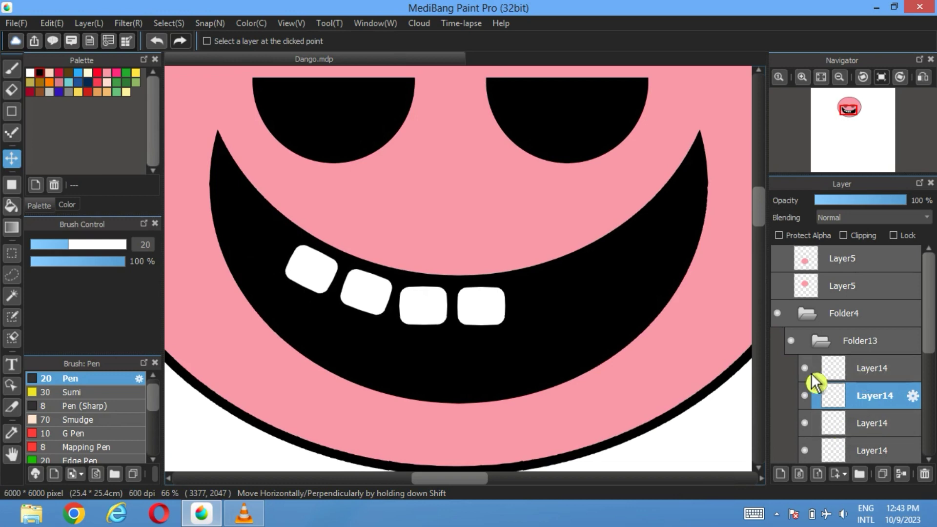
Merge the two tilted tooth layers and place a duplicate of the merged pair on the right side of the mouth.
scroll(881, 404, down, 1)
click(900, 473)
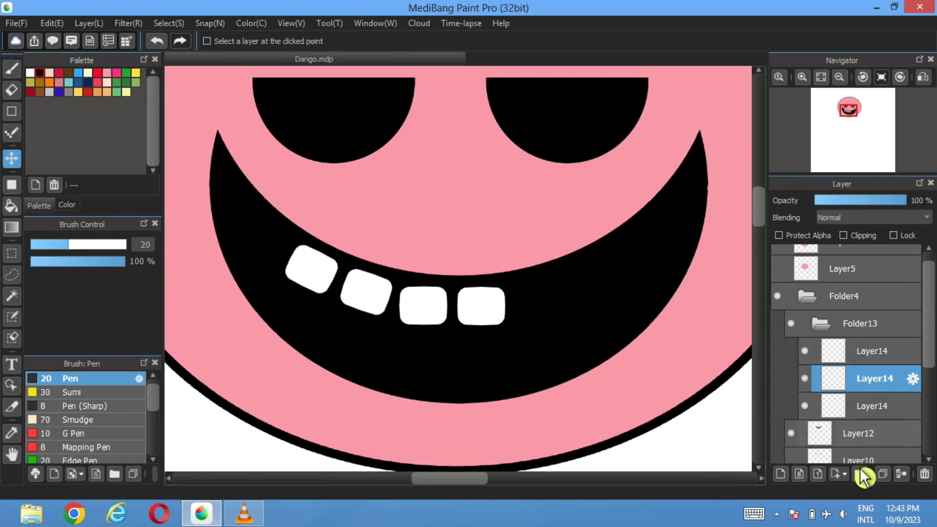
click(882, 474)
drag(334, 278, 592, 301)
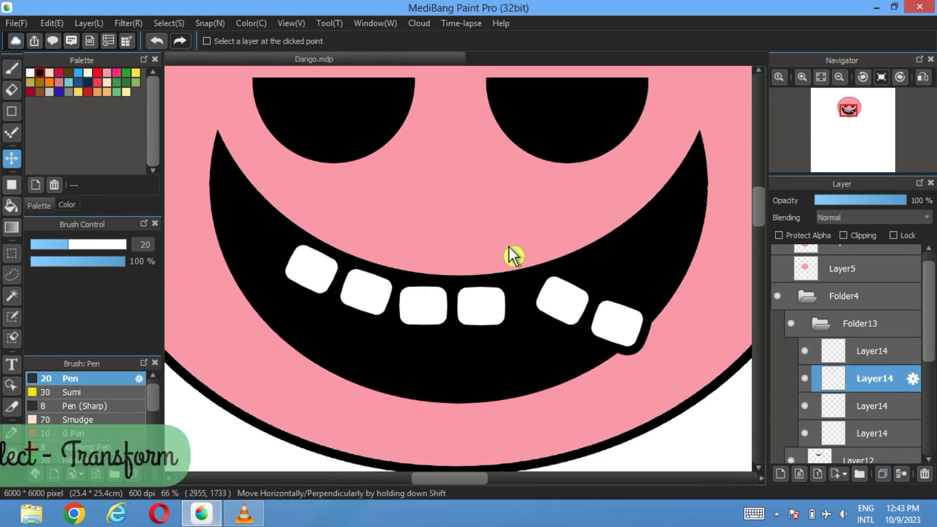
Rotate the copied pair of teeth counterclockwise and position it to continue the row along the mouth's right curve.
click(168, 23)
click(202, 192)
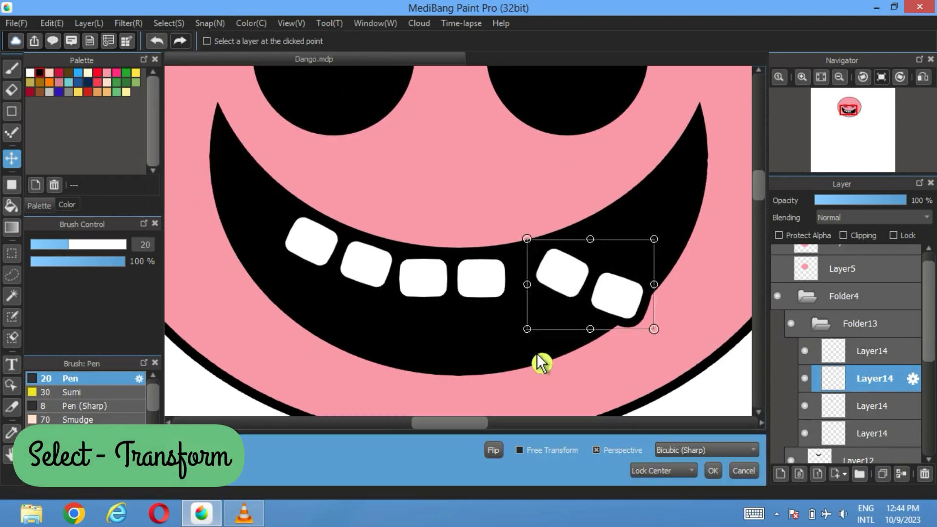
drag(539, 360, 672, 291)
mouse_move(573, 280)
mouse_down()
mouse_move(570, 271)
mouse_move(574, 277)
mouse_up()
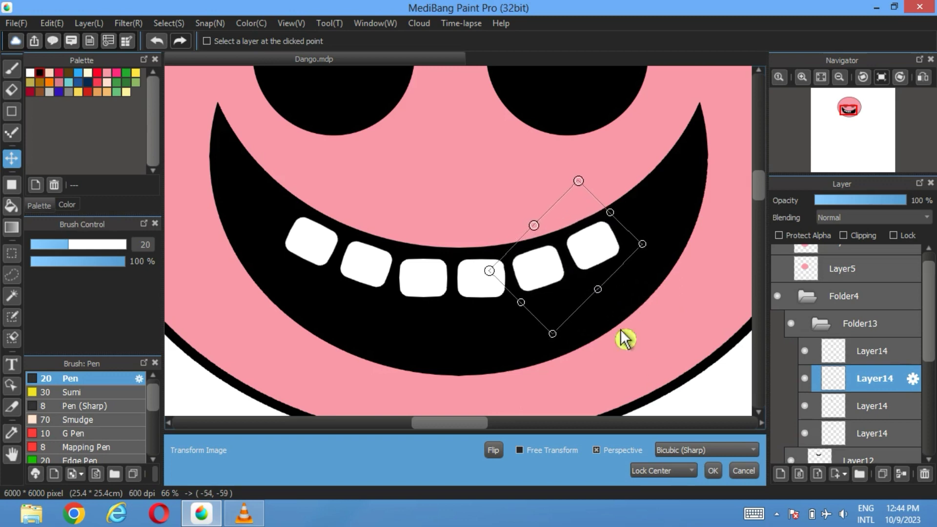
click(715, 472)
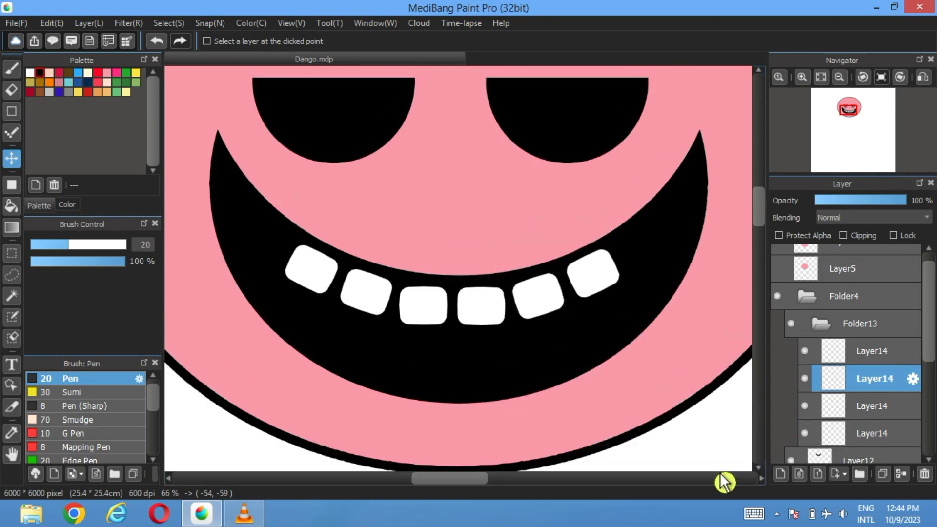
Duplicate the teeth folder and move the copy down in the mouth as a lower row of teeth.
click(825, 336)
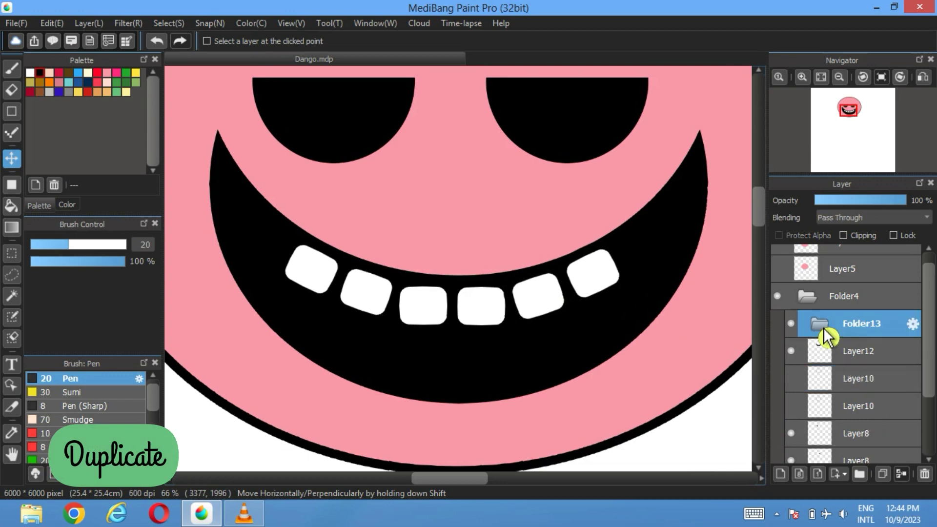
click(882, 474)
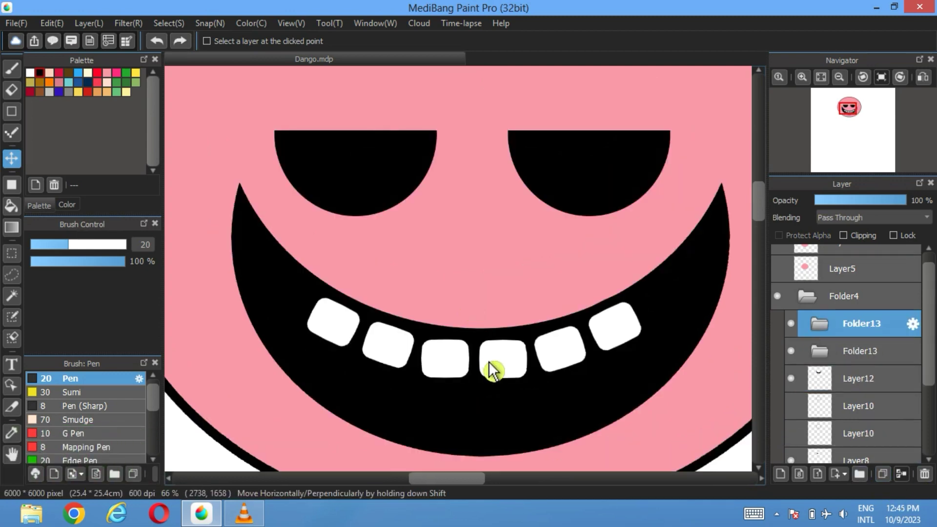
drag(486, 368, 494, 433)
Scale the lower row of teeth down slightly and fit it within the mouth's lower curve.
click(826, 326)
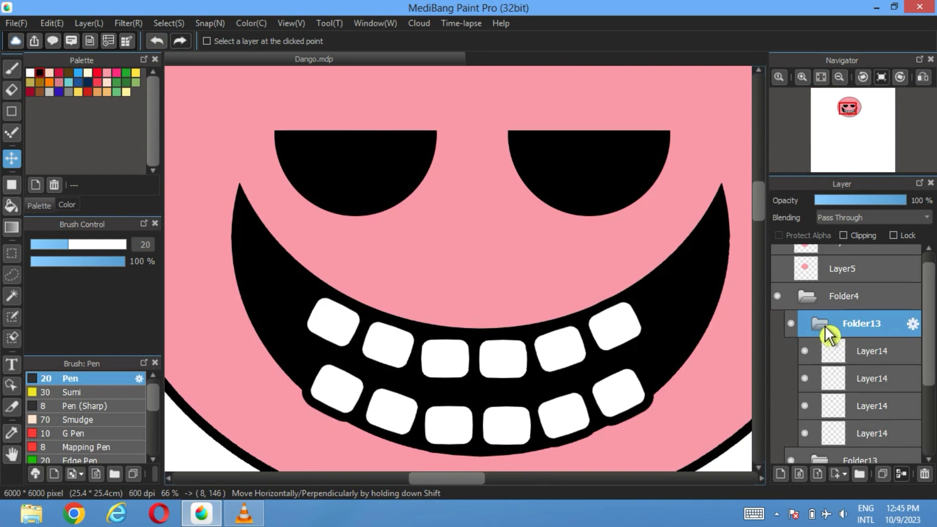
click(805, 379)
click(805, 379)
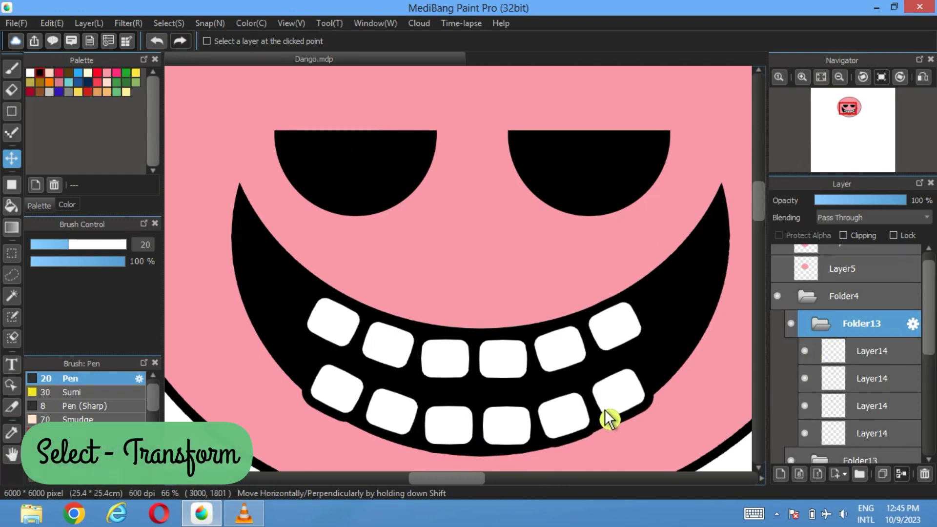
click(834, 328)
click(176, 22)
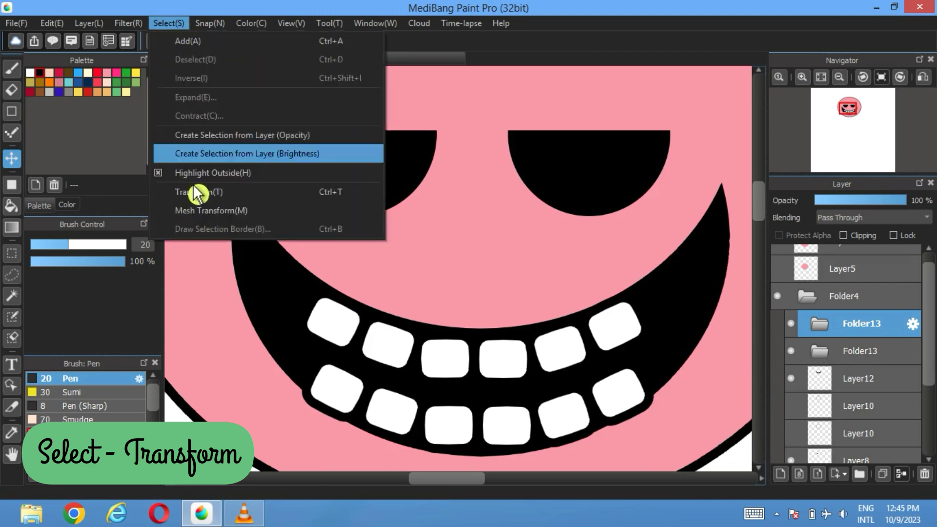
click(195, 193)
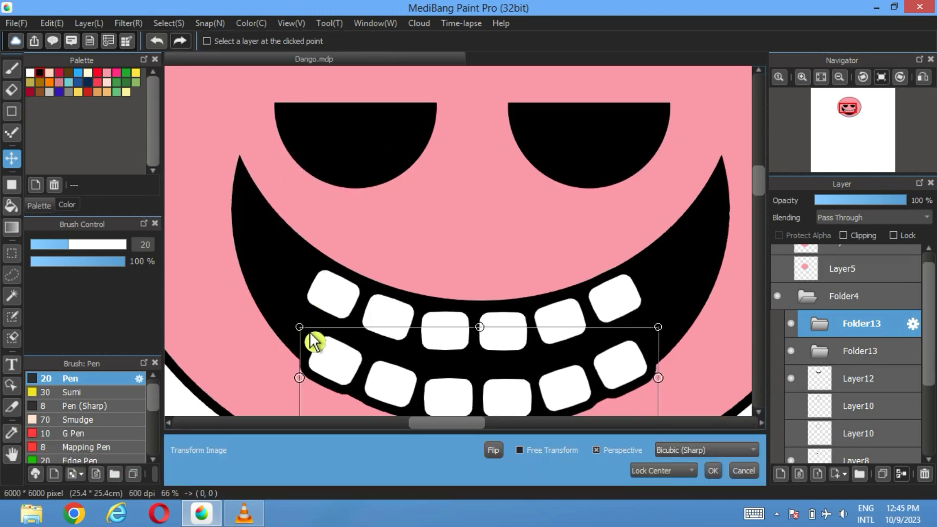
scroll(436, 198, down, 3)
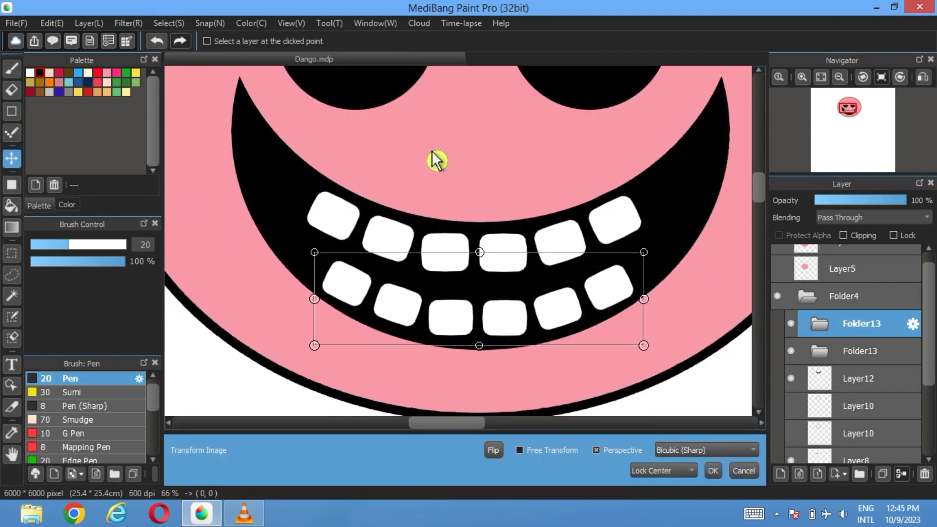
click(713, 470)
Add a new layer in the upper teeth folder and draw a long white rectangle with 60% rounded corners at the mouth's left end.
click(821, 351)
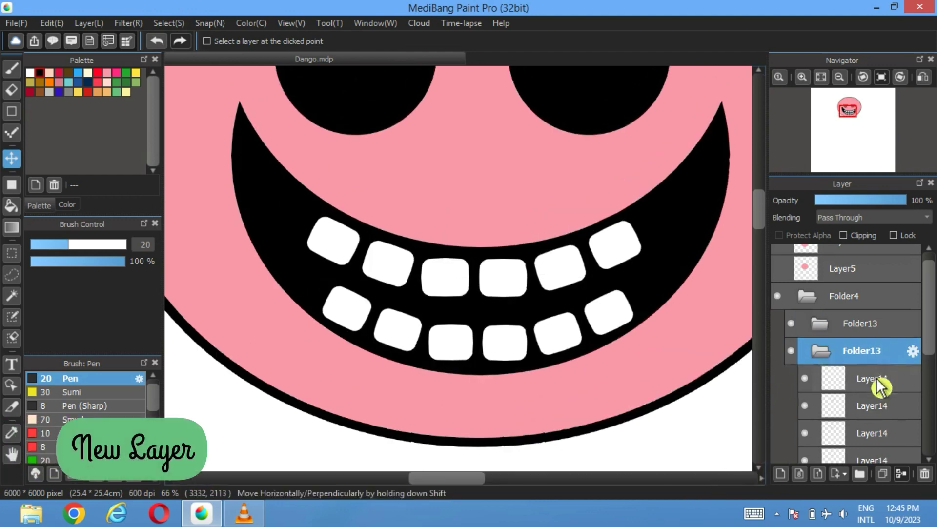
click(780, 473)
click(11, 184)
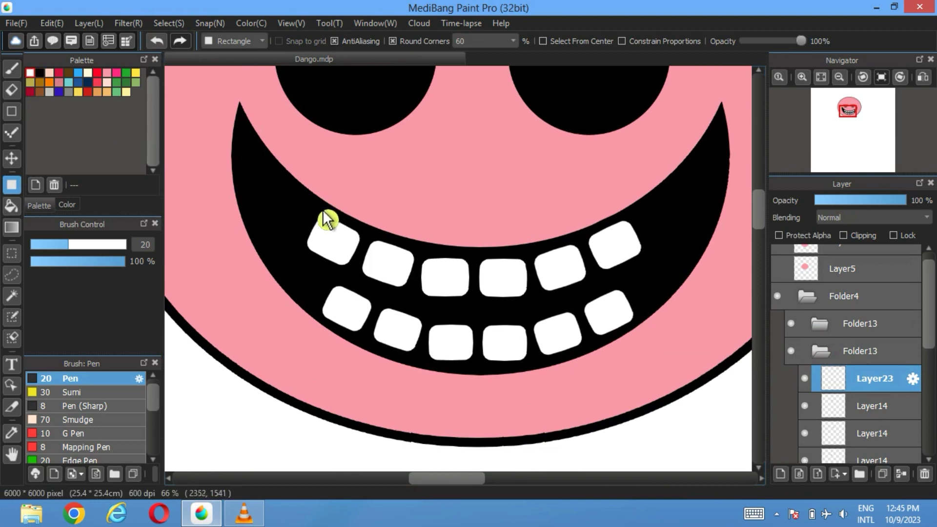
drag(249, 153, 222, 164)
Rotate and resize the long tooth so it follows the mouth's upper left curve beside the first tooth.
click(168, 23)
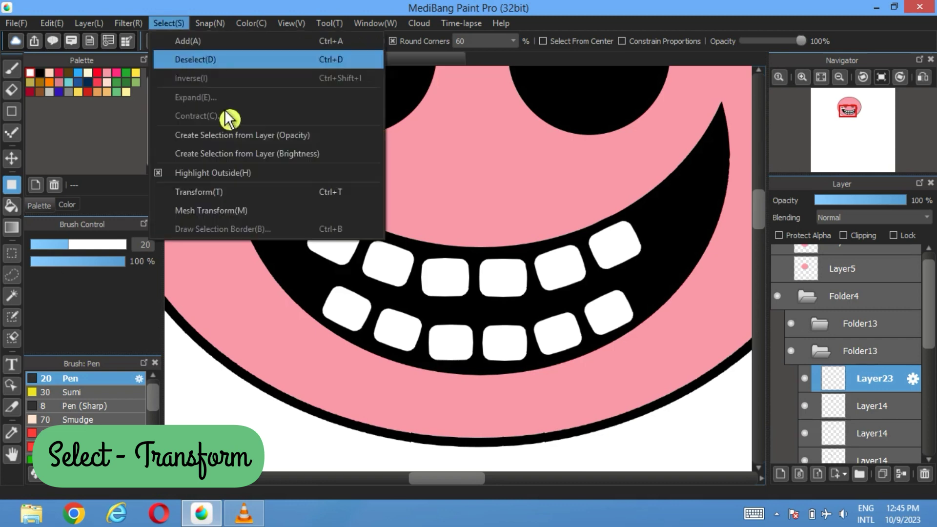
click(251, 192)
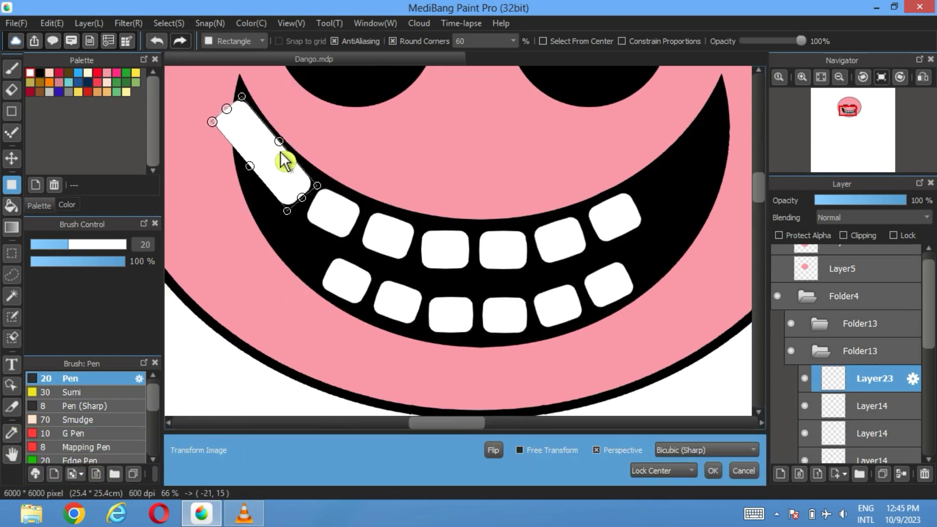
drag(284, 160, 242, 187)
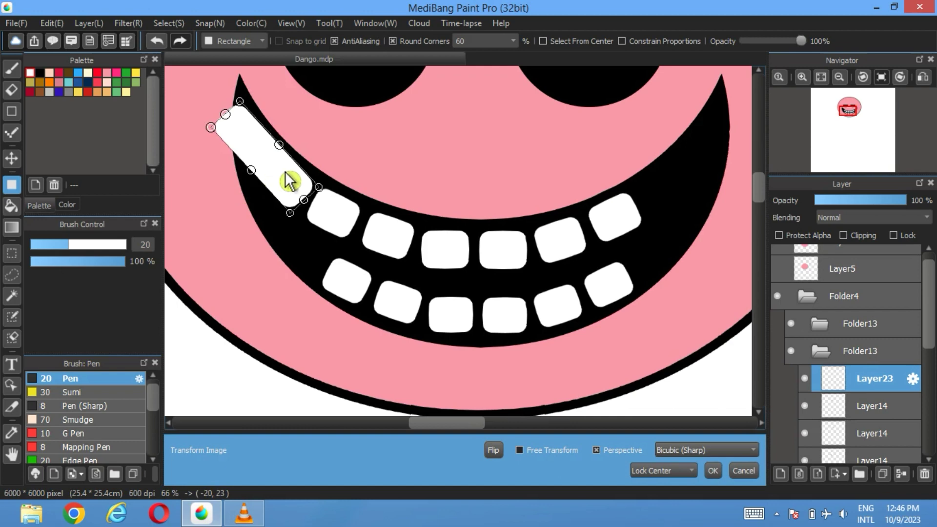
click(720, 475)
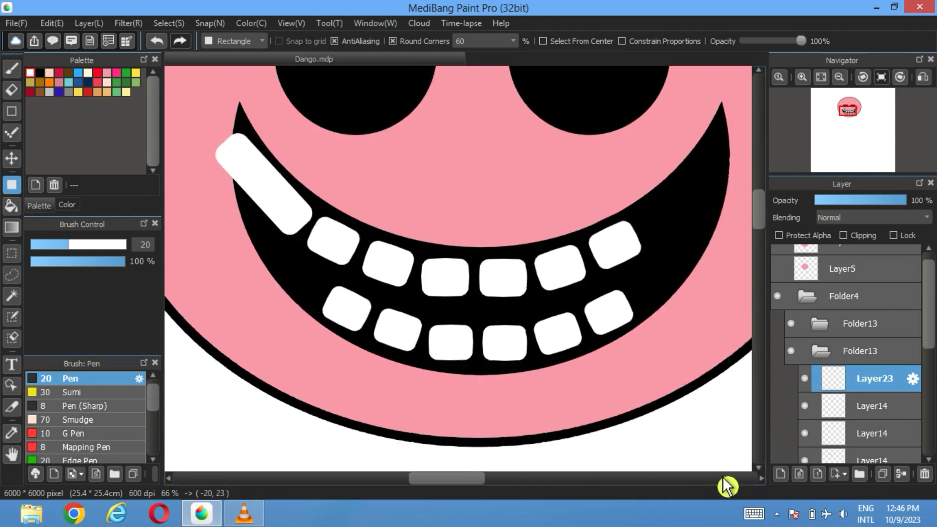
Outline the long left tooth with a black selection border of width 20 and clear the selection.
click(11, 295)
click(272, 192)
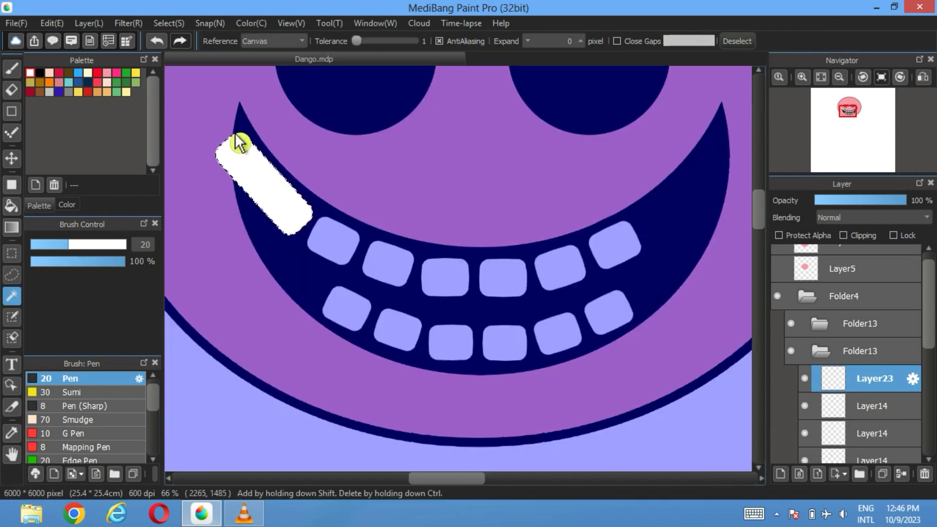
click(172, 24)
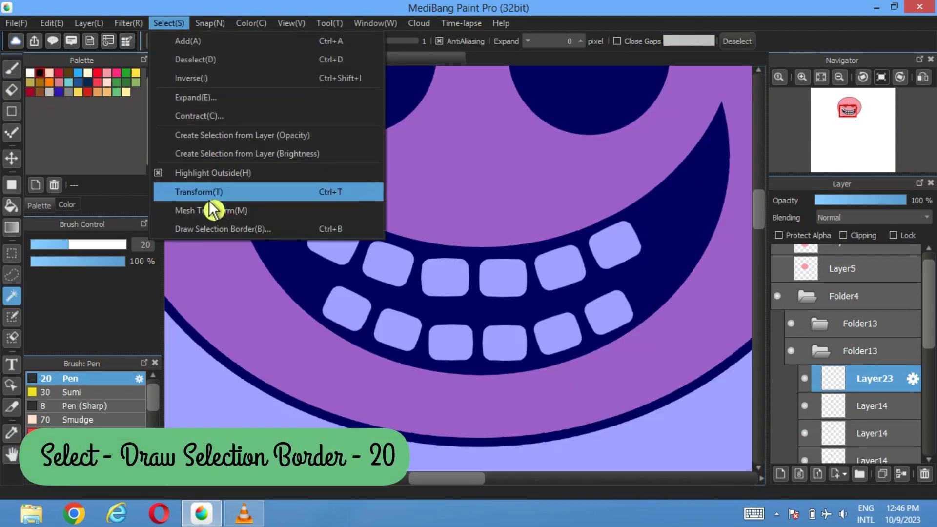
click(215, 229)
click(506, 303)
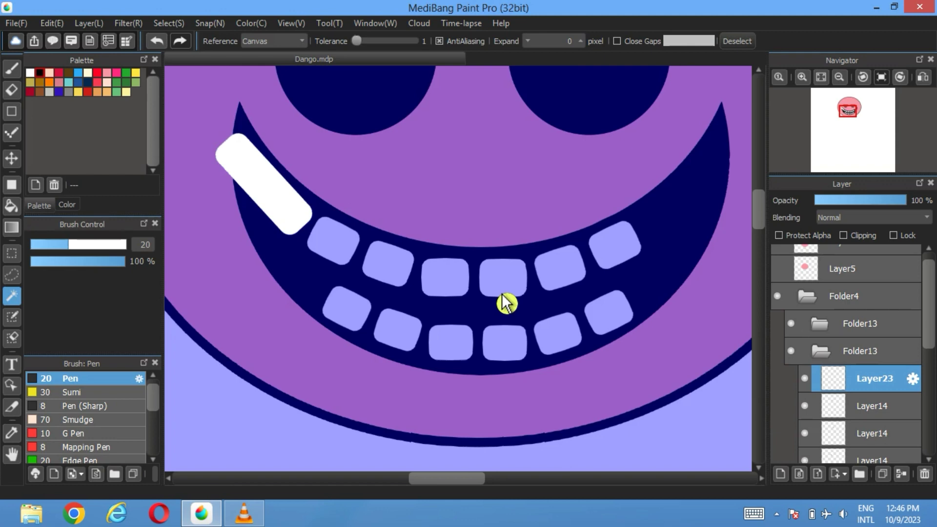
click(734, 44)
Duplicate the outlined long tooth and rotate the copy into place at the right end of the upper row.
key(ctrl+shift+d)
key(v)
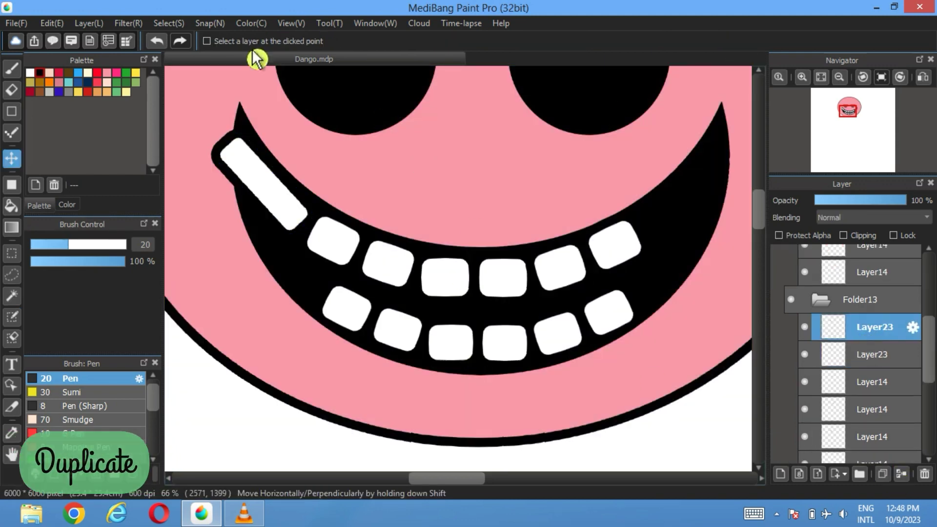
click(169, 23)
click(215, 192)
drag(245, 152, 286, 182)
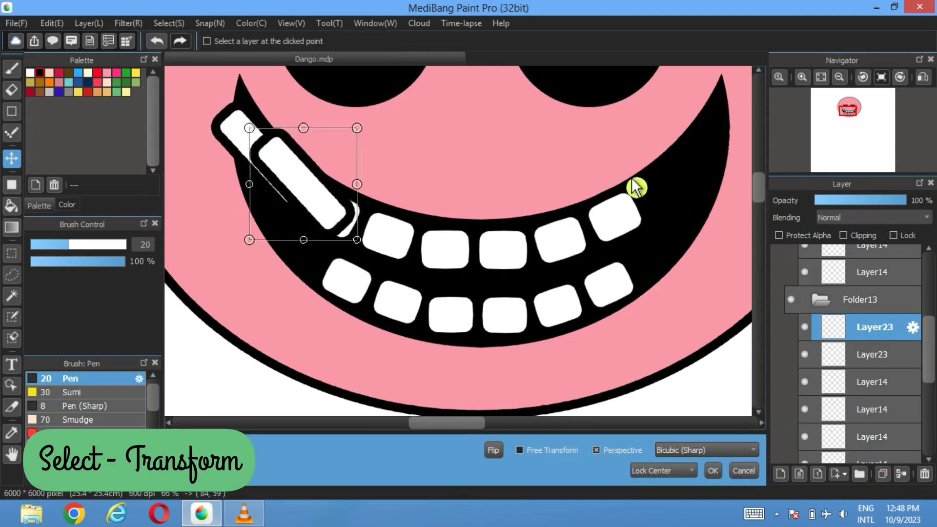
drag(637, 187, 706, 161)
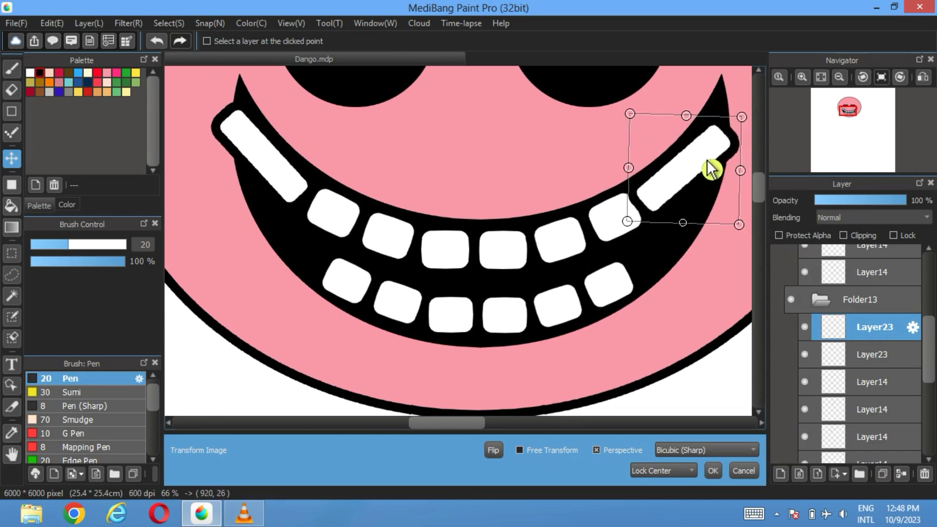
click(713, 471)
Duplicate the right long tooth's layer and place the copy in the lower teeth folder.
drag(876, 328, 824, 273)
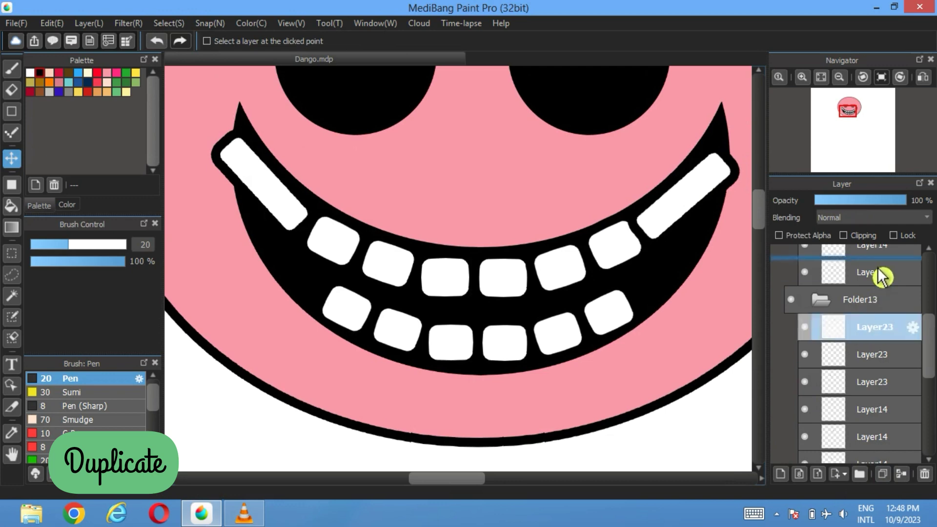
click(819, 327)
click(819, 327)
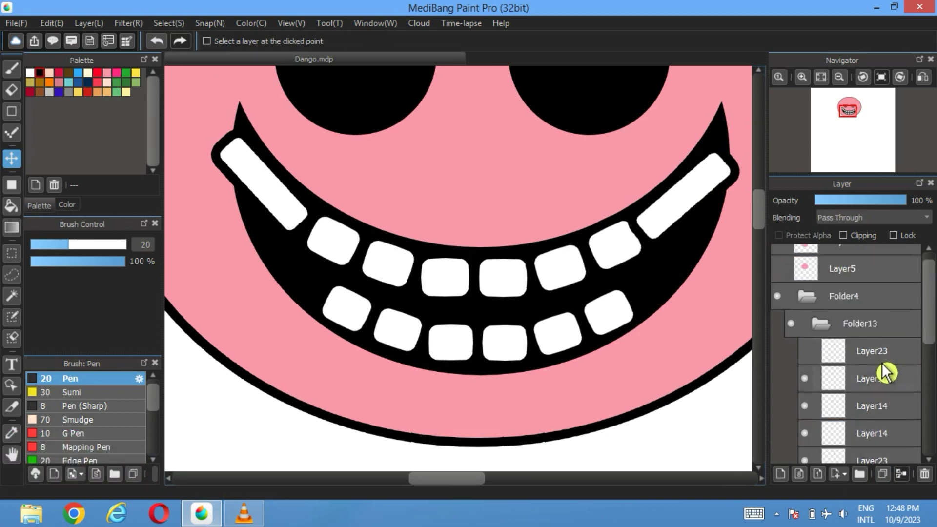
scroll(829, 376, down, 2)
click(876, 436)
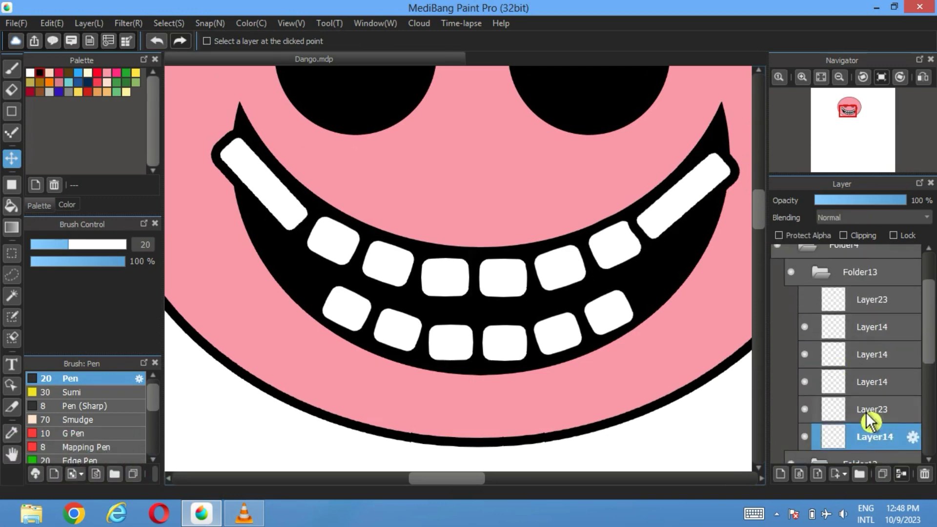
drag(869, 420, 819, 317)
Move the copied long tooth to the lower row's right end, shrinking and rotating it to continue the curve.
drag(717, 191, 692, 292)
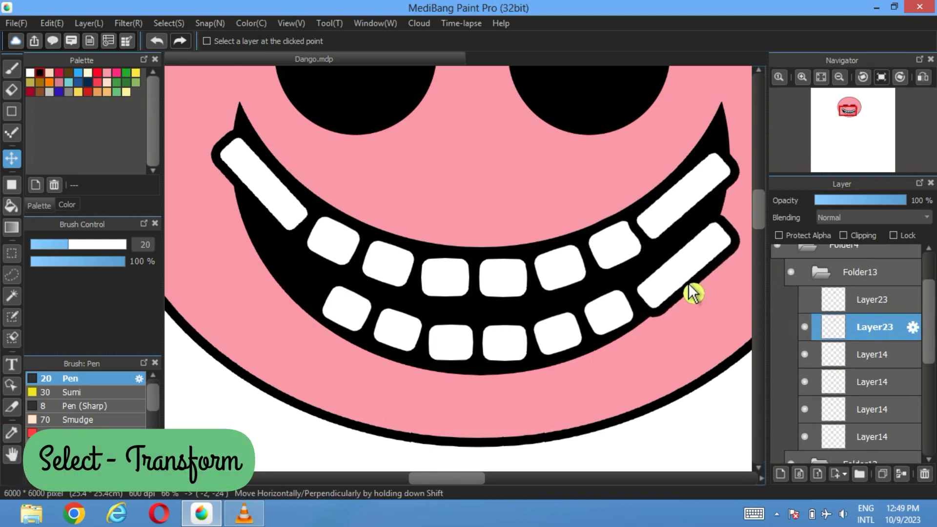
click(170, 23)
click(243, 201)
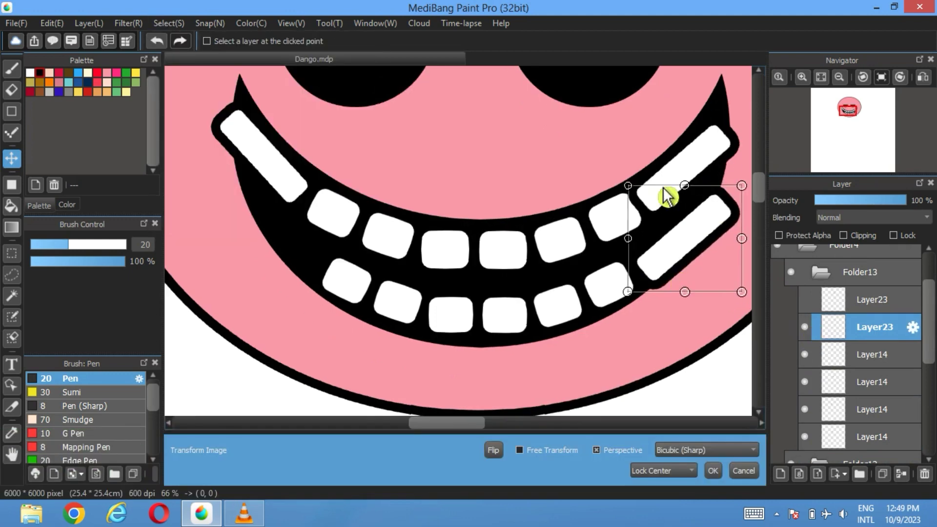
drag(666, 196, 689, 253)
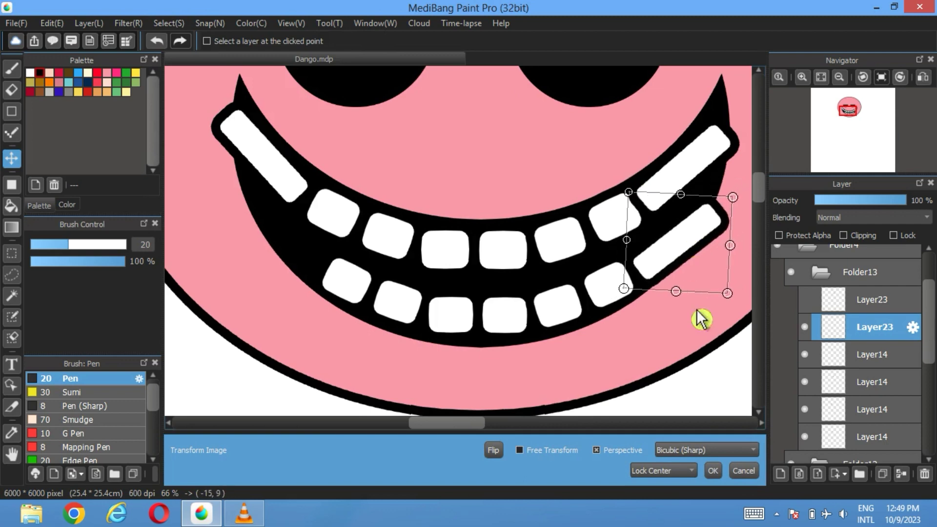
click(713, 471)
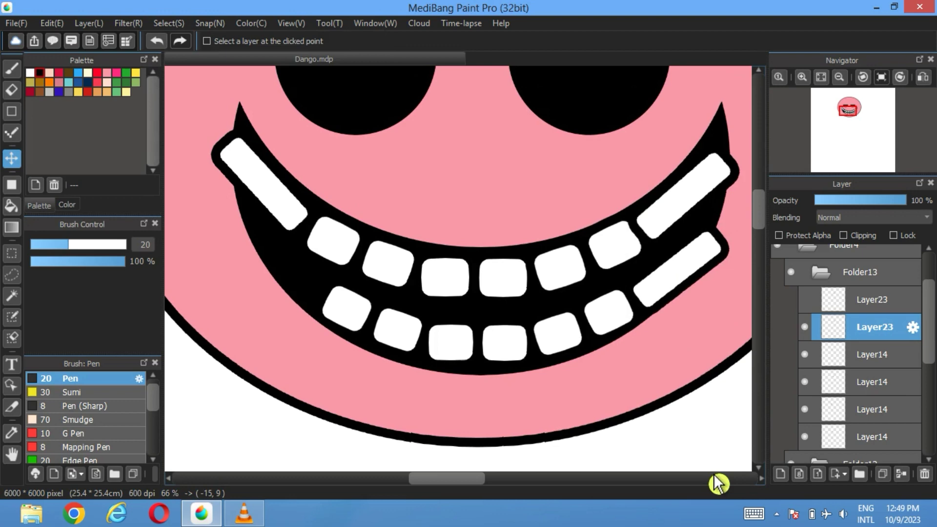
Duplicate the left long tooth's layer and place the copy in the lower teeth folder.
click(829, 460)
scroll(811, 414, down, 2)
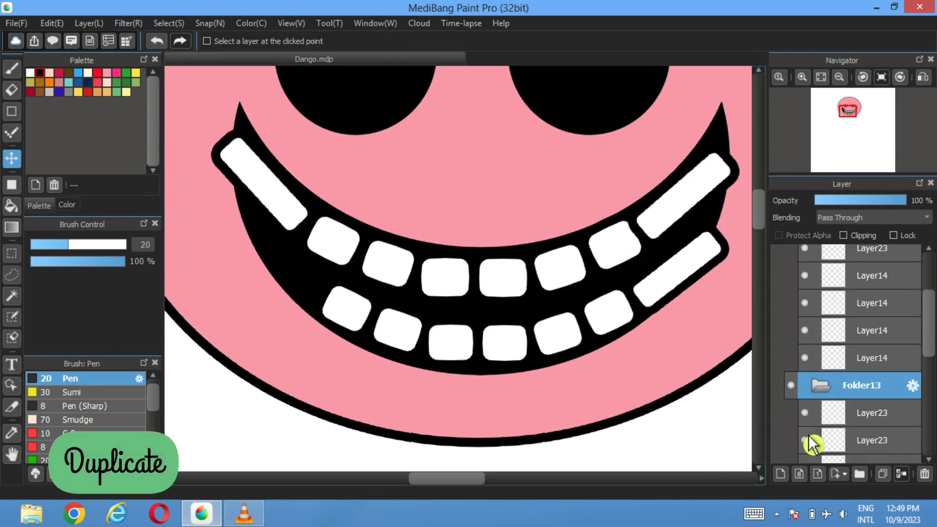
click(856, 441)
drag(898, 445, 886, 275)
Move the copied long tooth to the lower row's left end, shrinking and rotating it counterclockwise to continue the curve.
drag(290, 202, 294, 292)
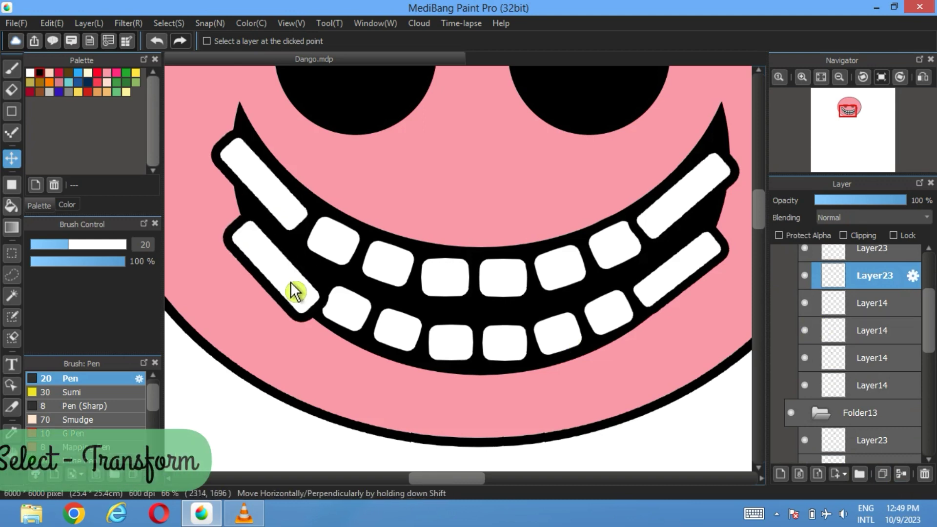
click(177, 25)
click(230, 192)
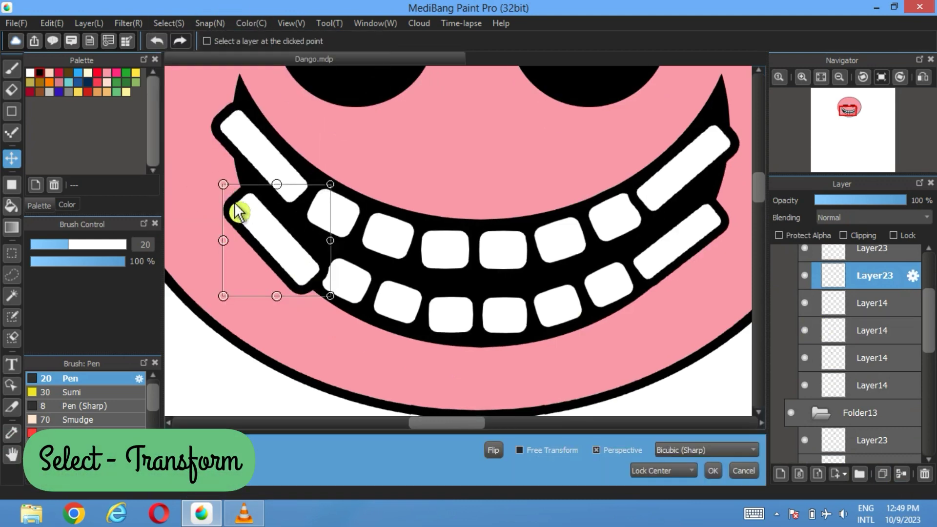
drag(270, 243, 285, 245)
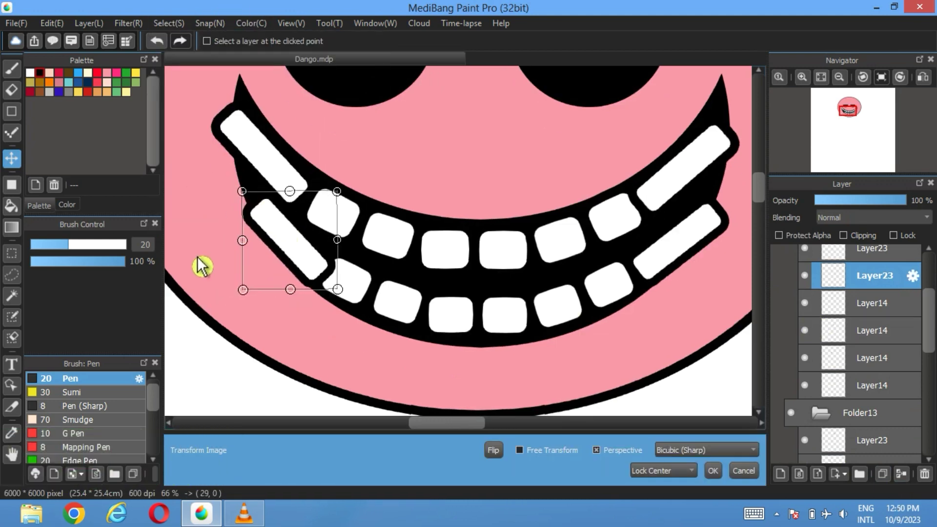
drag(201, 265, 302, 253)
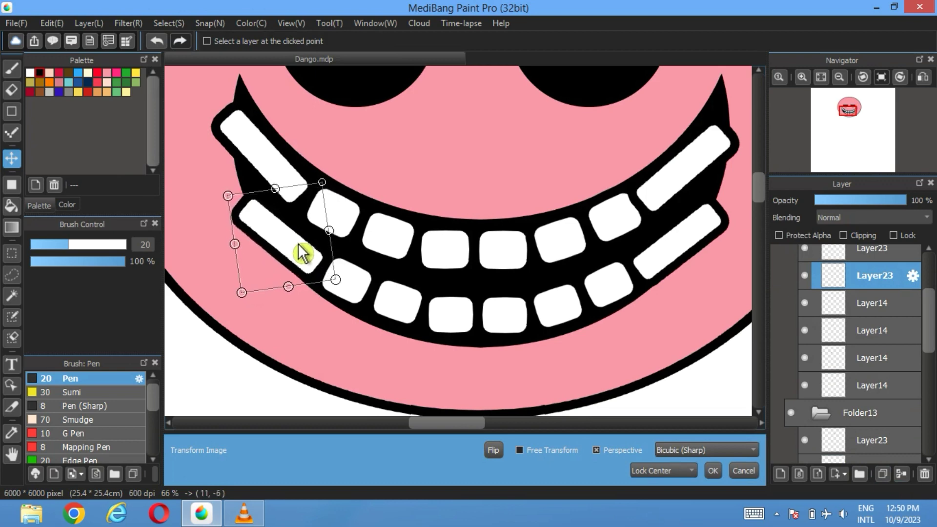
click(714, 471)
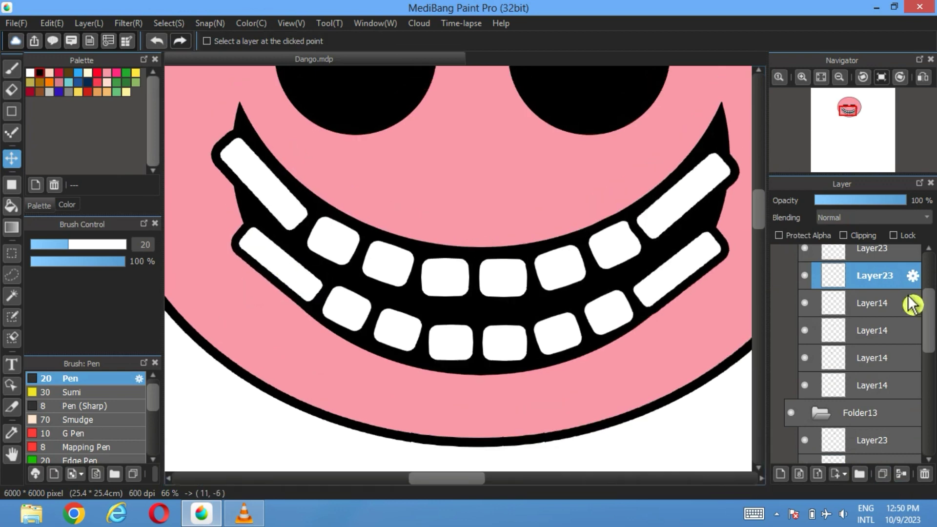
Collapse both teeth folders and delete the two hidden Layer10 layers.
scroll(843, 368, up, 2)
click(830, 295)
click(832, 322)
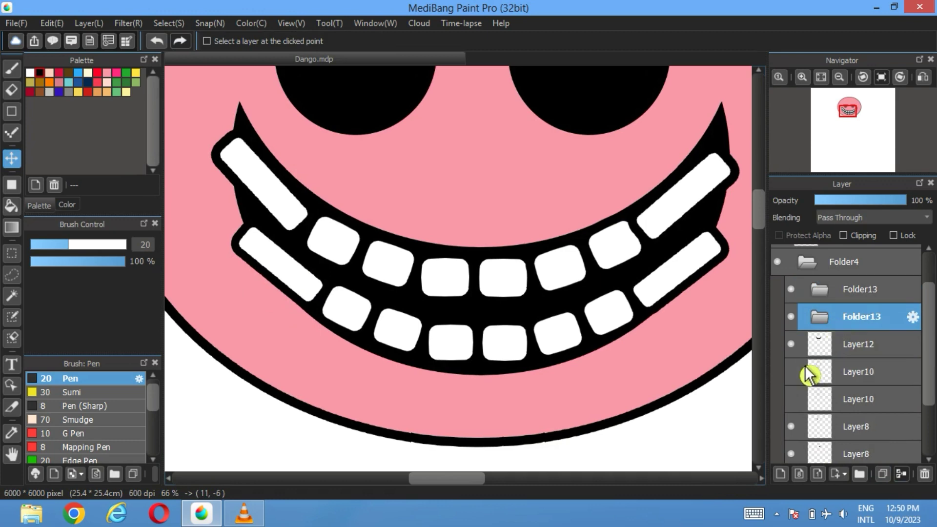
click(829, 371)
key(Delete)
click(843, 373)
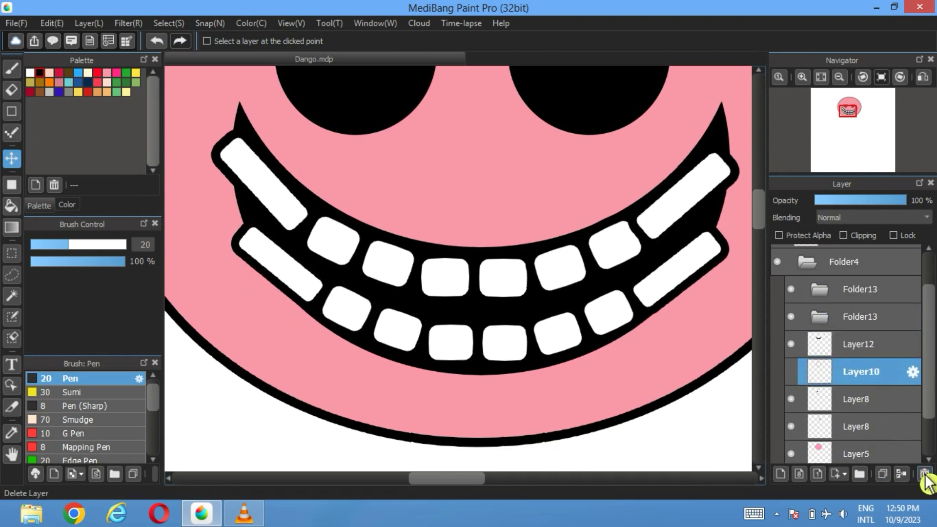
key(Delete)
Hide both teeth folders, the two eye layers and the pink Layer5, leaving only the mouth layer showing.
click(791, 288)
click(791, 316)
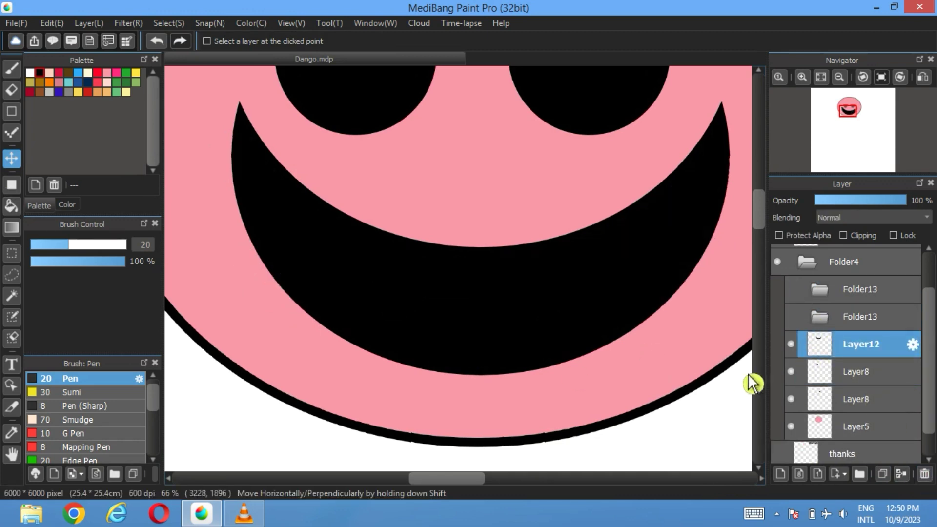
click(791, 371)
click(791, 399)
click(790, 426)
Select the blank area outside the mouth with the Magic Wand and show the upper teeth folder again.
click(12, 296)
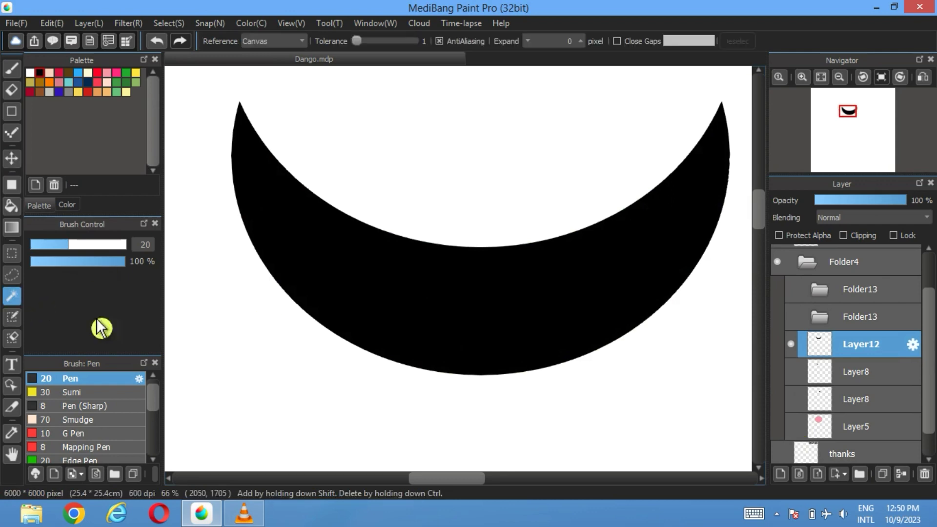
click(268, 361)
click(790, 317)
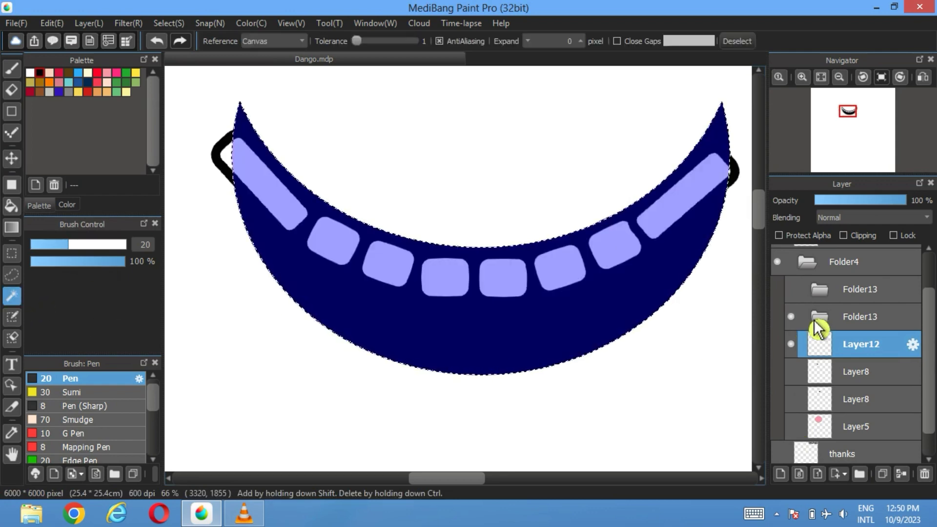
Cut the parts of the two long end teeth in the upper row that stick out past the mouth.
click(820, 316)
click(811, 353)
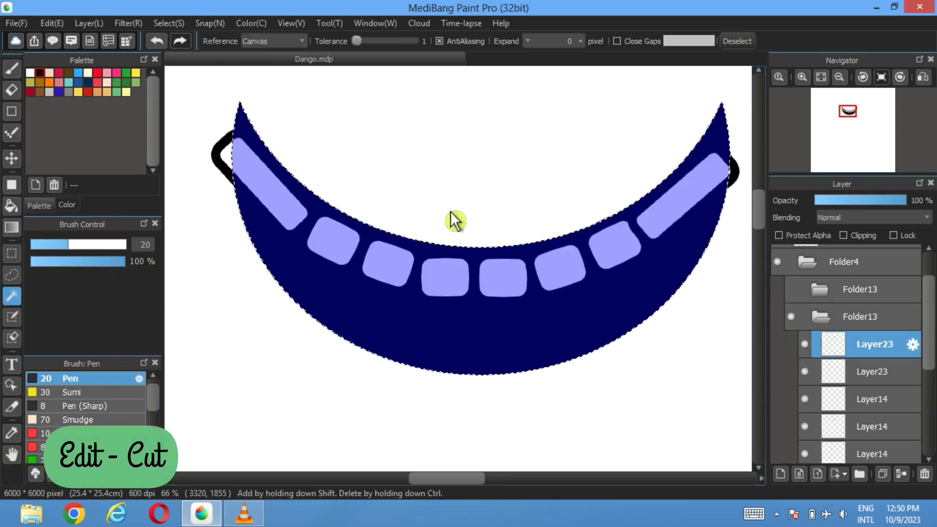
click(52, 23)
click(66, 81)
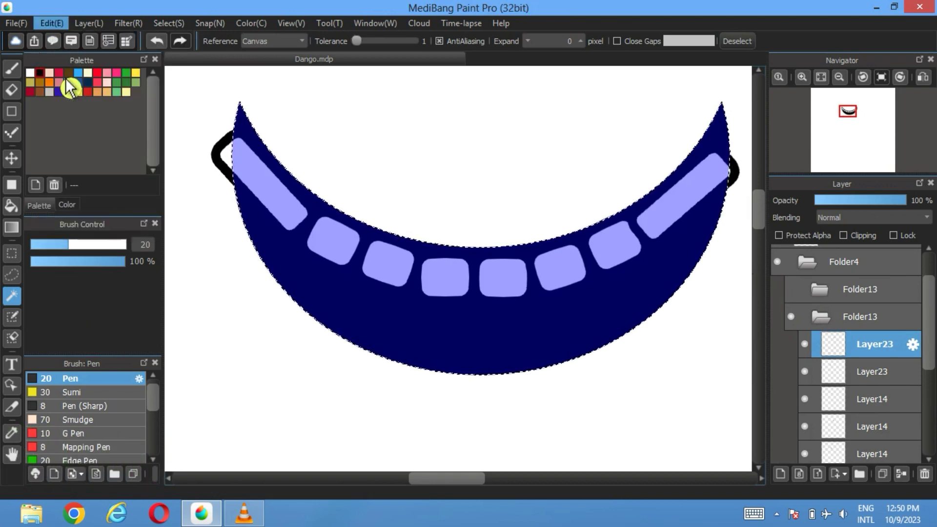
click(822, 378)
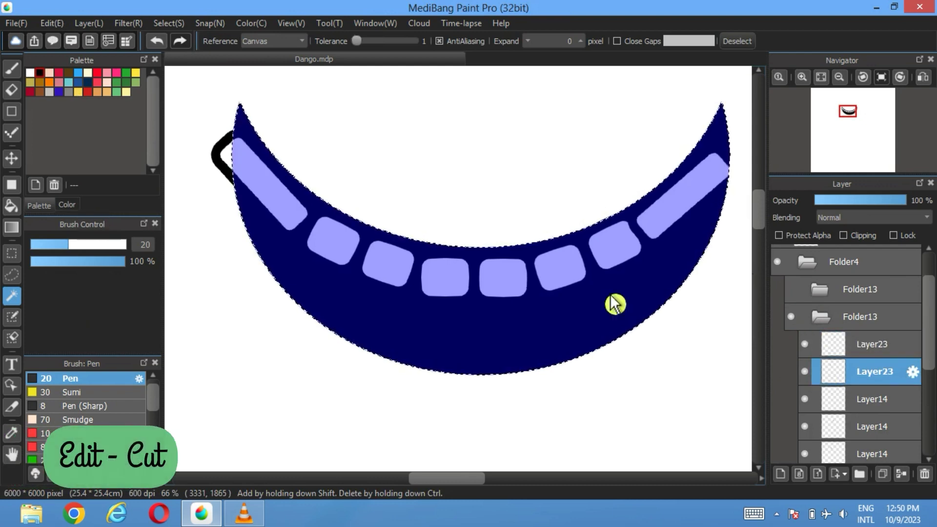
click(52, 23)
click(73, 82)
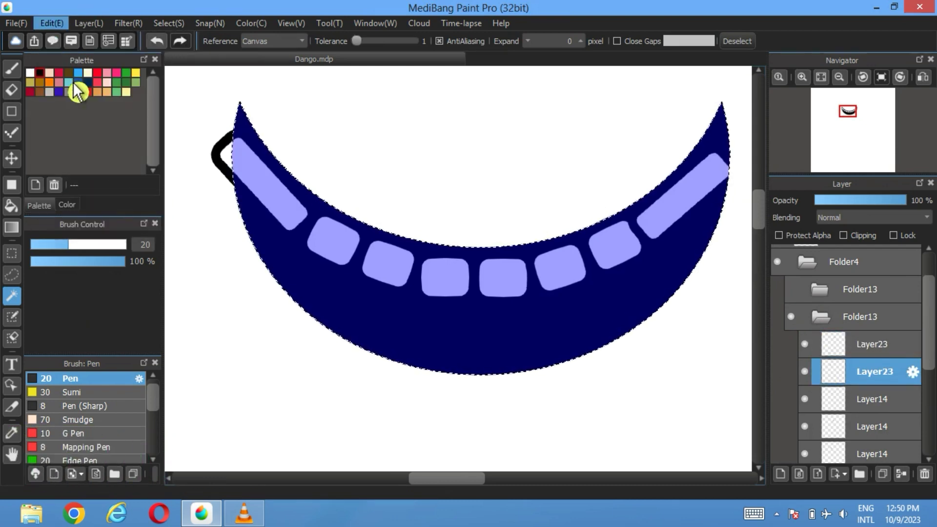
click(822, 316)
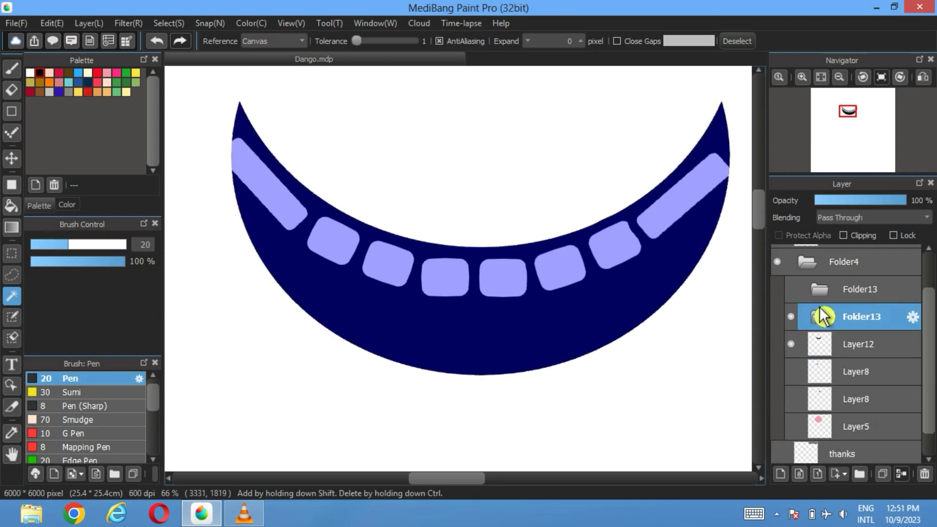
Show the lower teeth folder, cut its two end teeth back to the mouth's edge, clear the selection and collapse the folder.
click(802, 291)
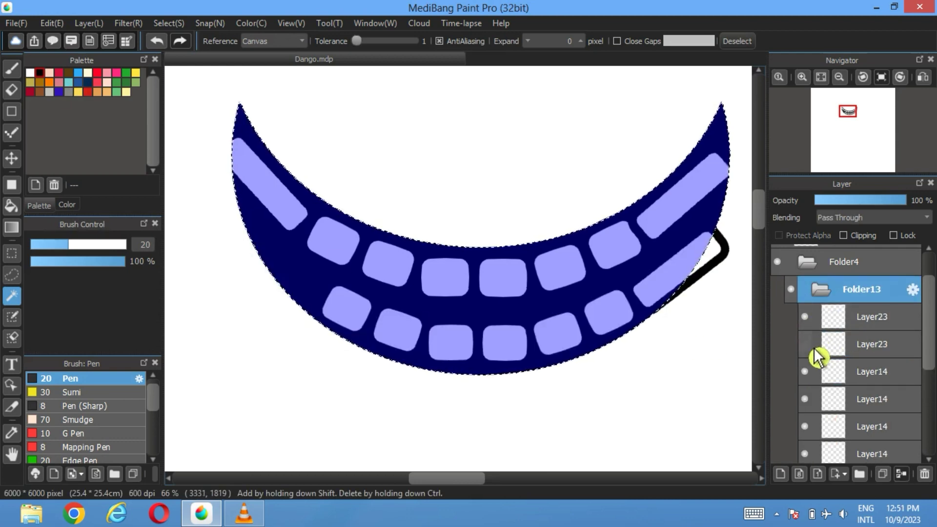
click(875, 322)
click(52, 23)
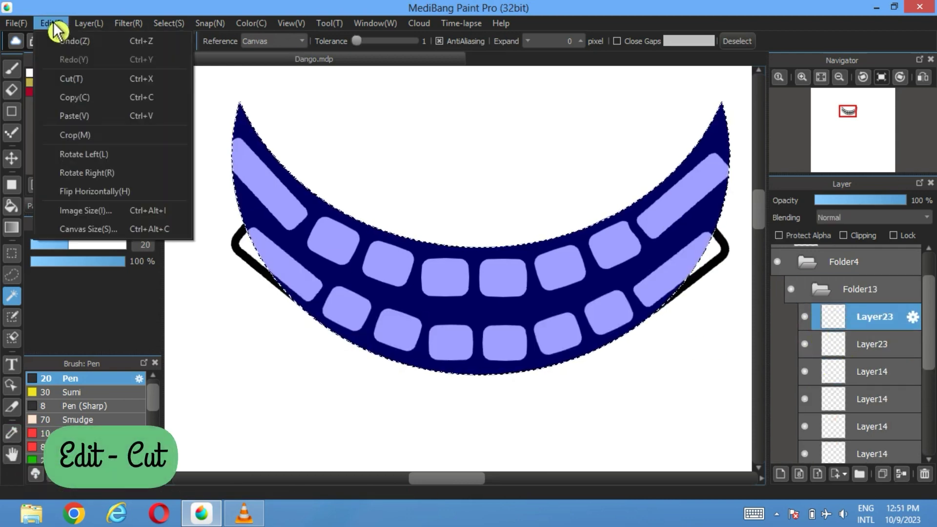
click(67, 80)
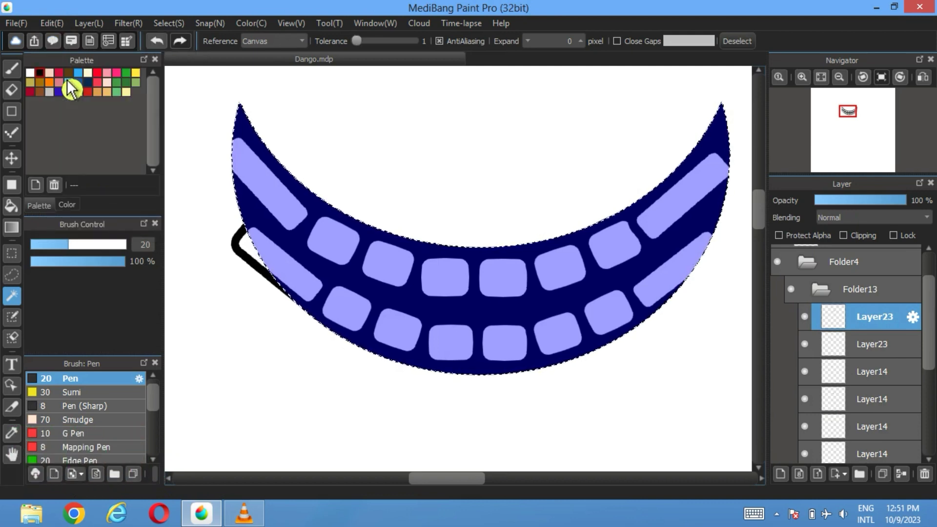
click(861, 345)
click(41, 25)
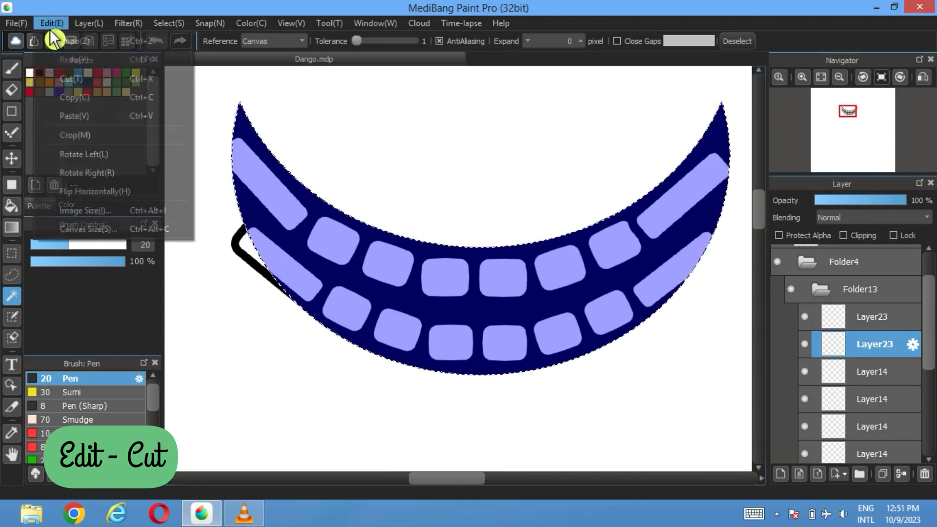
click(60, 78)
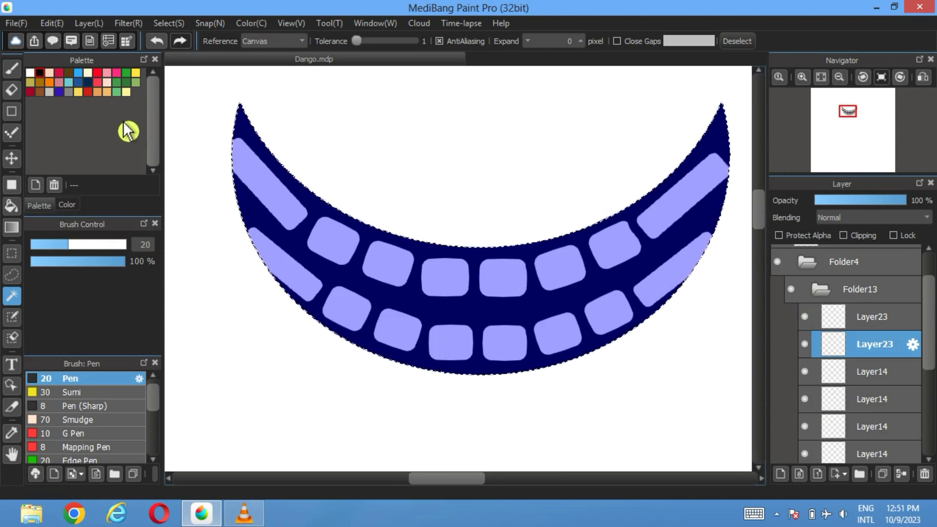
click(737, 41)
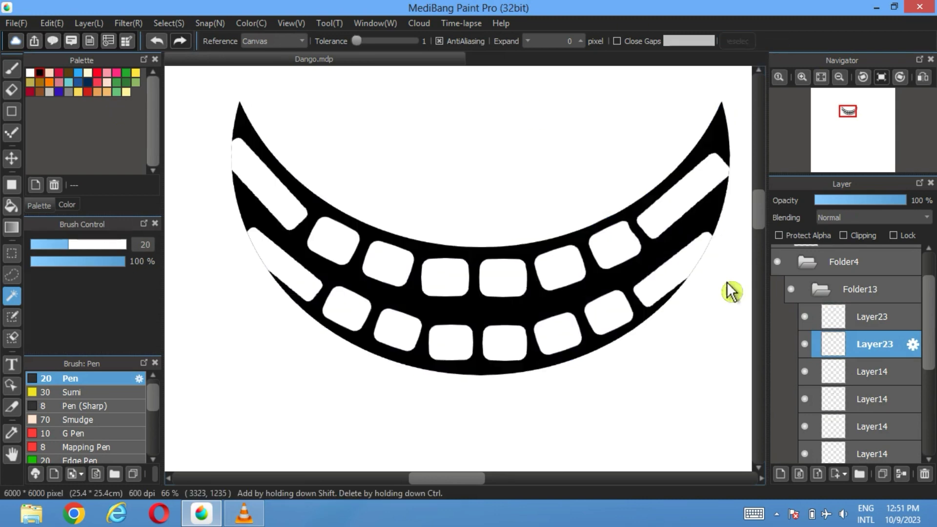
click(820, 288)
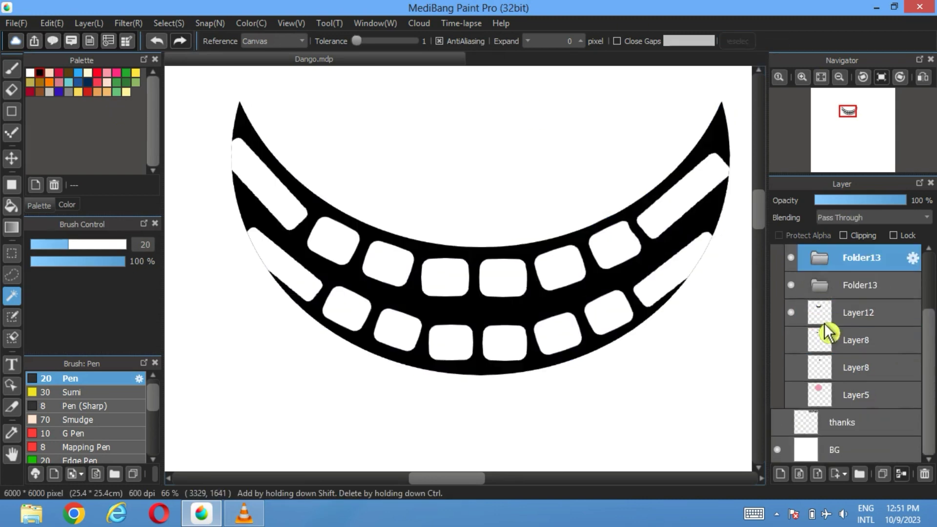
Show the two Layer8 eye layers and the pink Layer5 again.
click(803, 338)
click(803, 366)
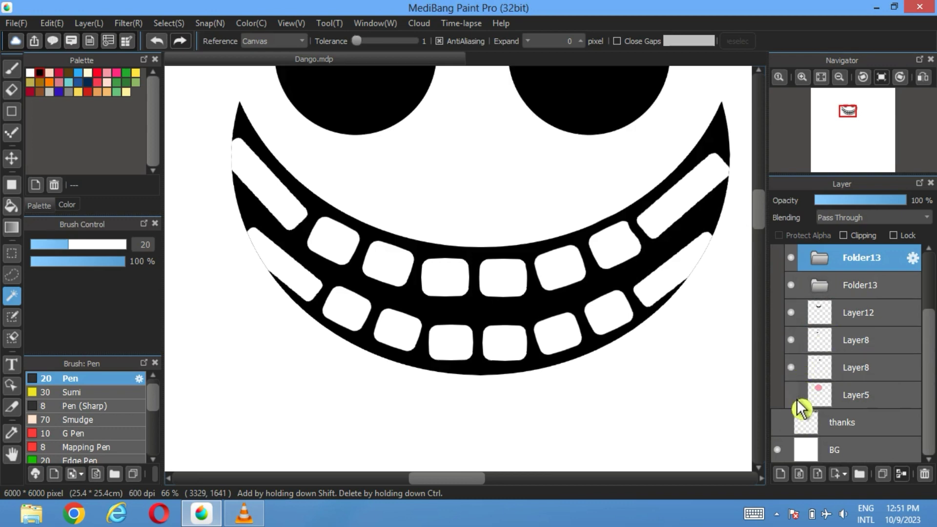
click(796, 397)
scroll(873, 388, up, 2)
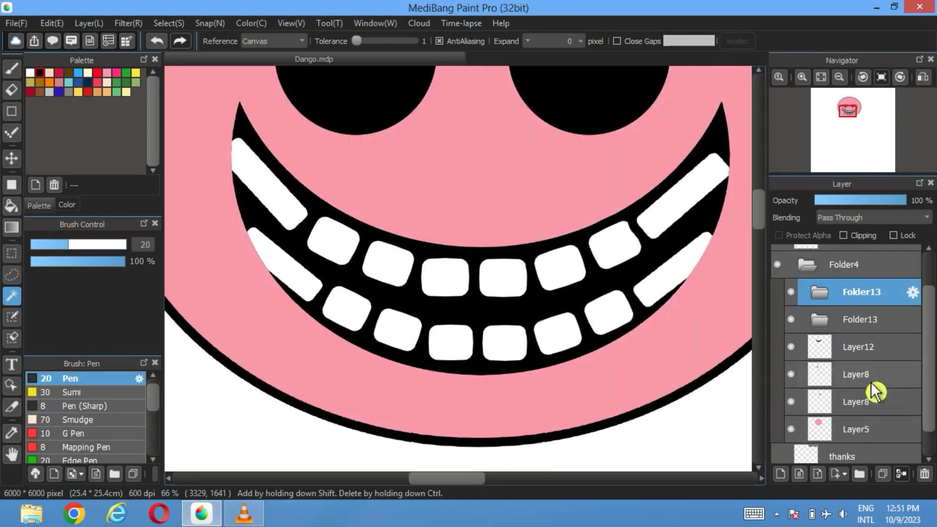
click(791, 374)
click(791, 374)
Hide both teeth folders and select the black mouth on Layer12 with the Magic Wand.
click(791, 291)
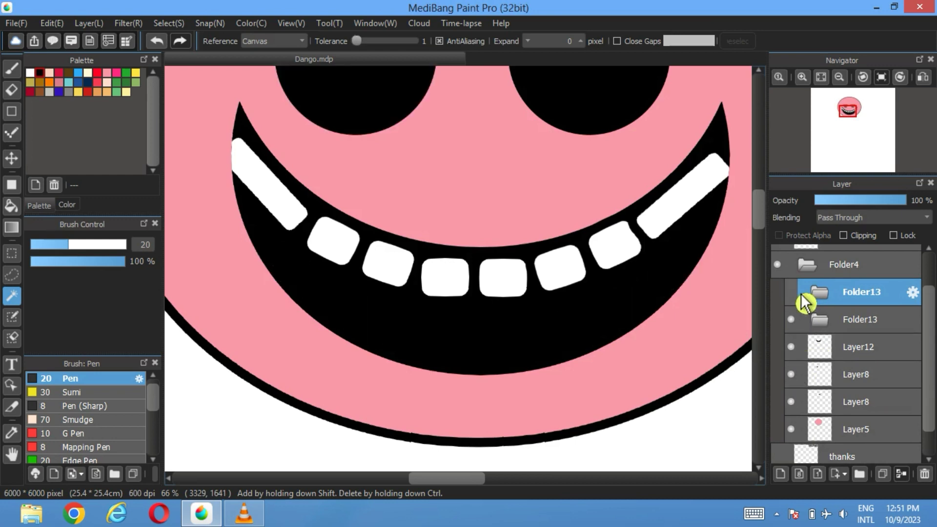
click(791, 319)
click(835, 352)
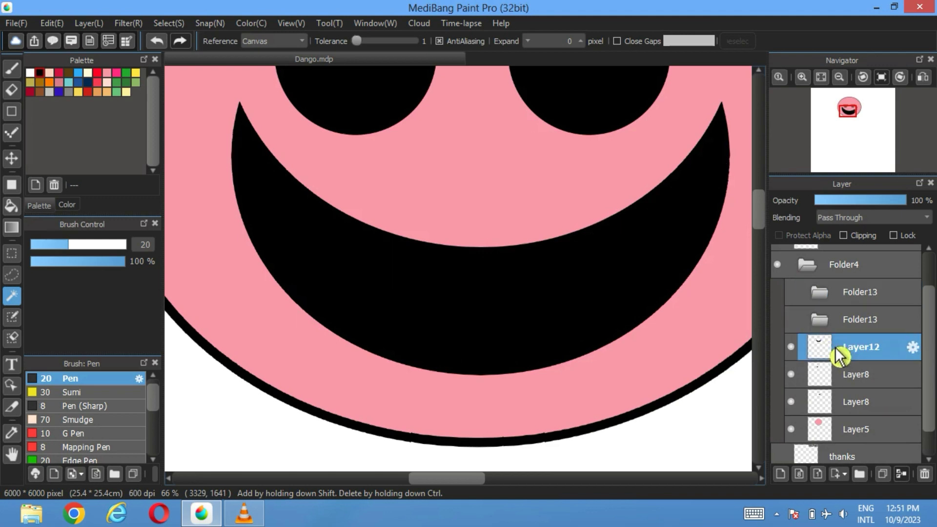
click(515, 320)
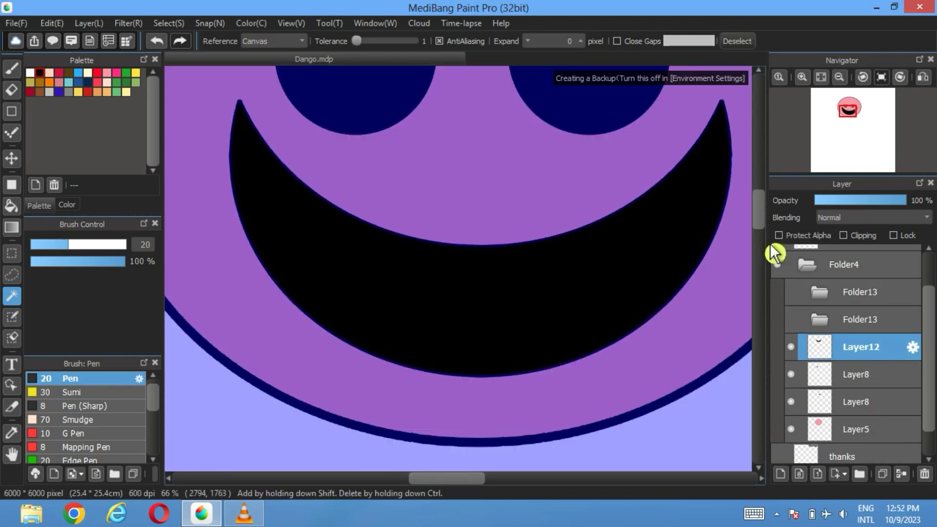
Show both teeth folders again and undo the deselection and the border drawn on the mouth layer.
click(737, 42)
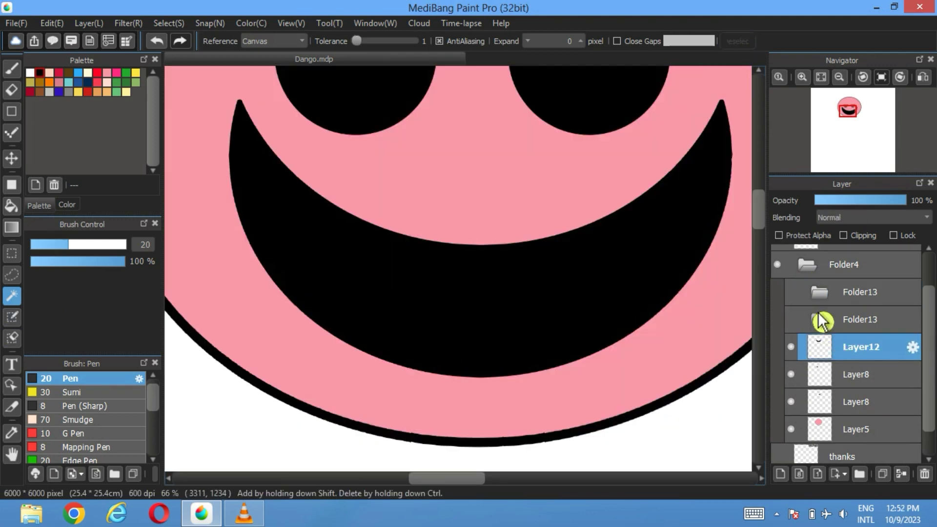
click(792, 292)
click(792, 319)
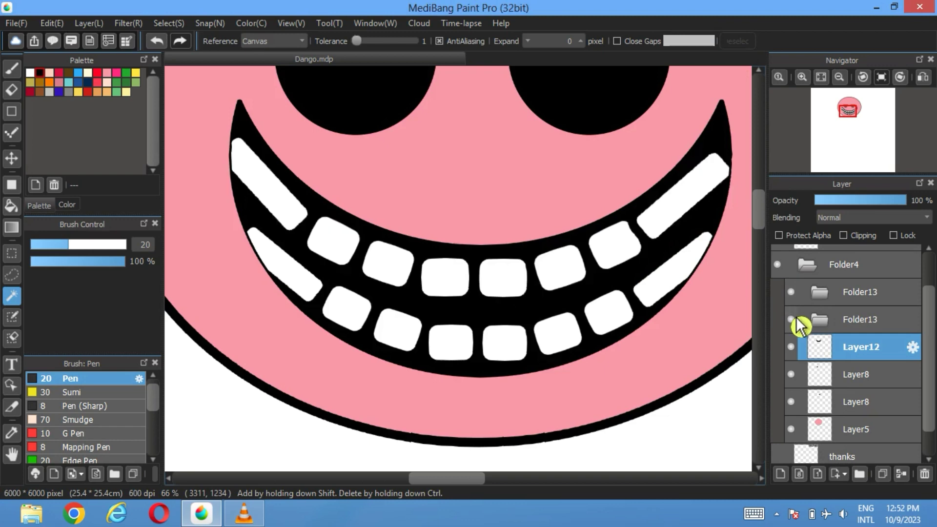
click(159, 44)
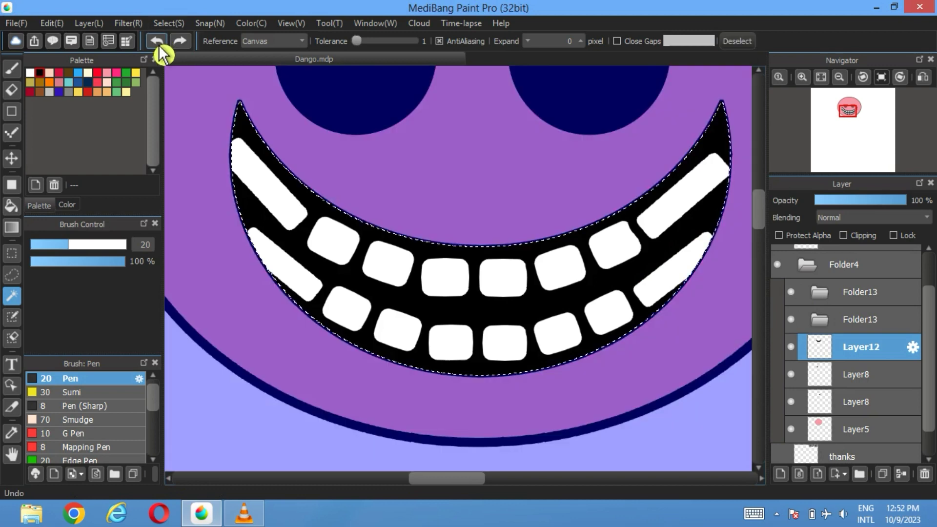
Add a layer above the teeth folders, draw a 20-pixel selection border on the mouth's boundary, and clear the selection.
click(826, 295)
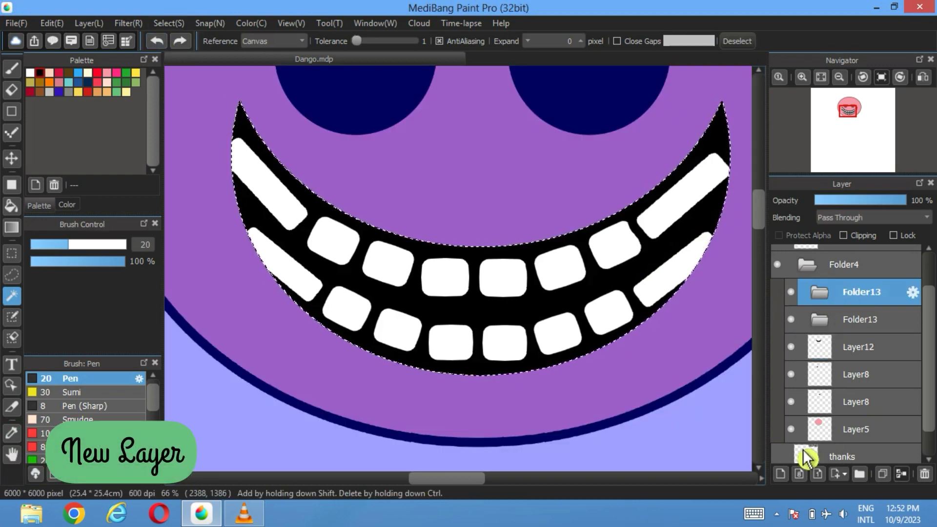
click(780, 473)
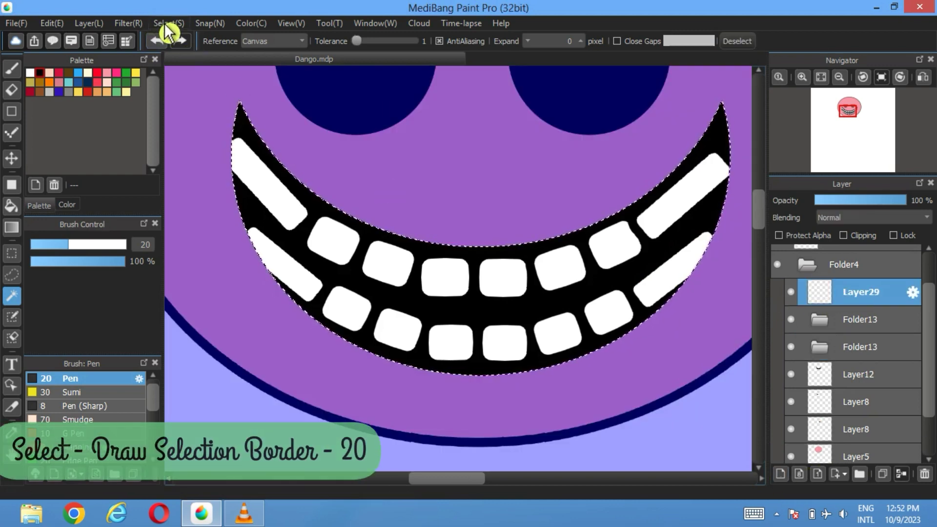
click(169, 23)
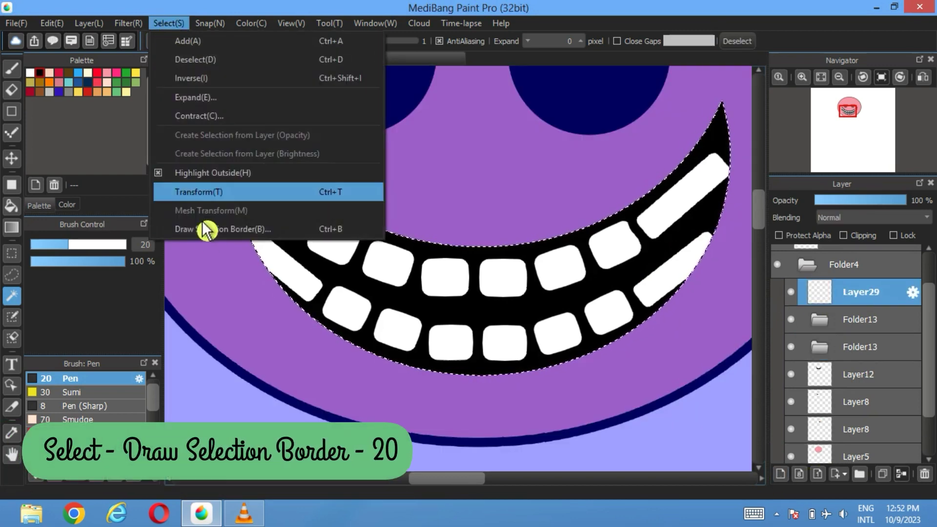
click(209, 230)
double_click(432, 271)
text(10)
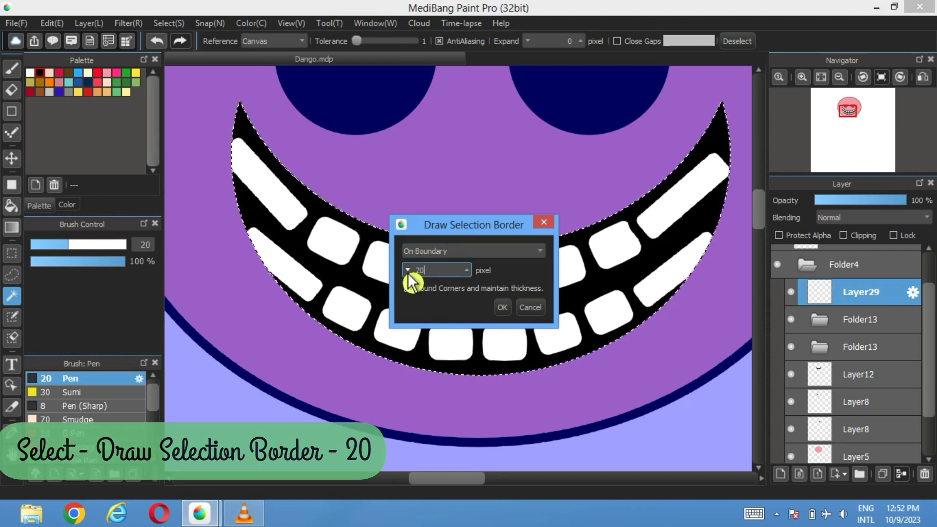
click(502, 307)
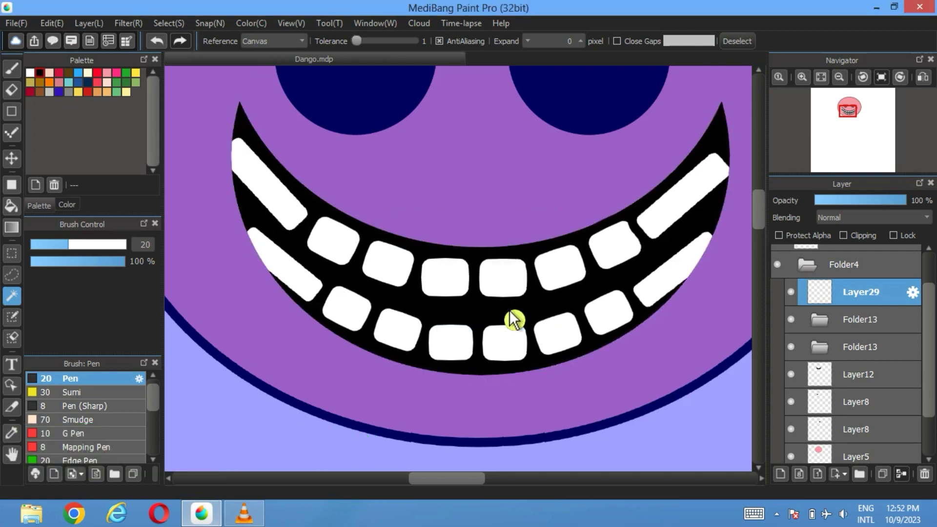
click(748, 43)
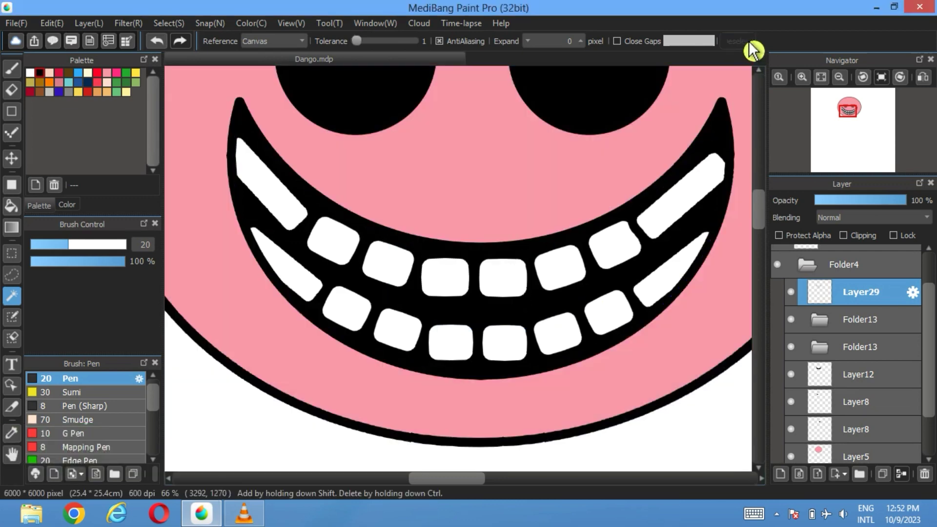
Add another layer above the mouth border and draw an ellipse outline overlapping the pink ball's upper-left part.
click(823, 77)
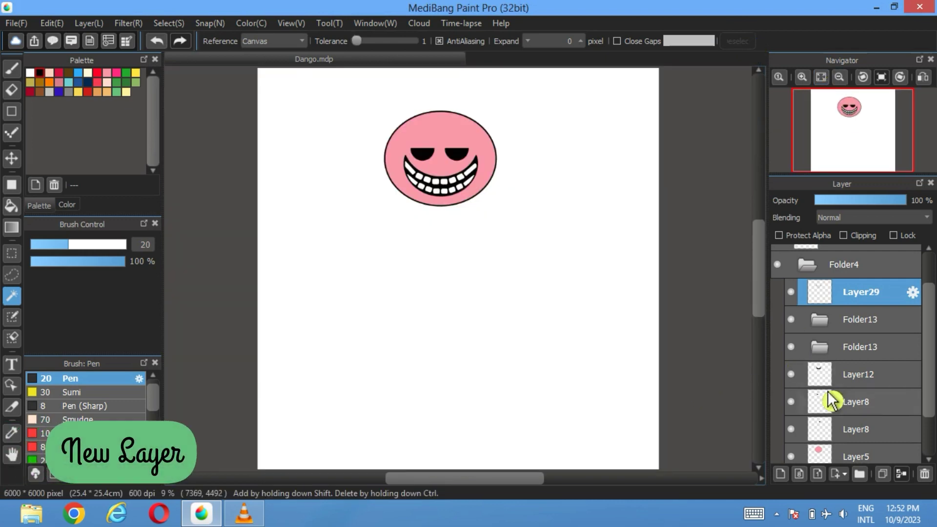
click(780, 473)
scroll(418, 167, up, 5)
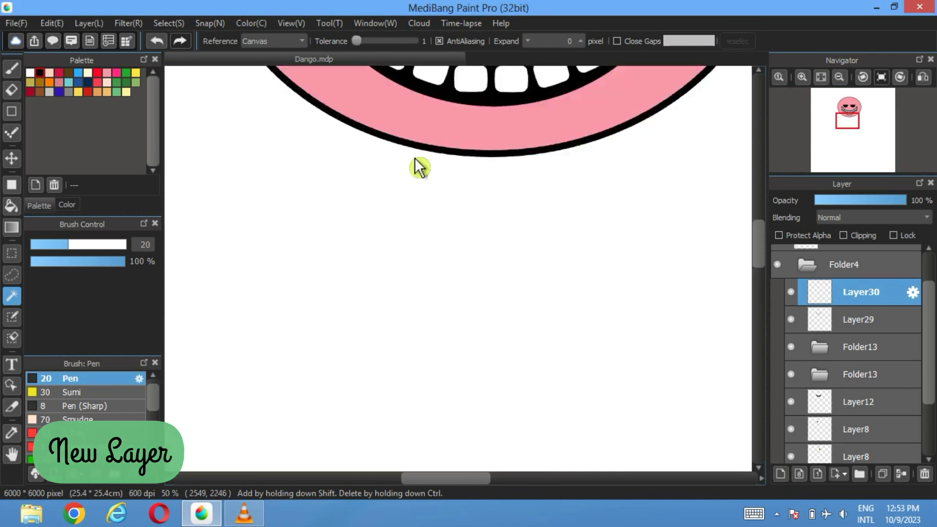
scroll(413, 352, down, 2)
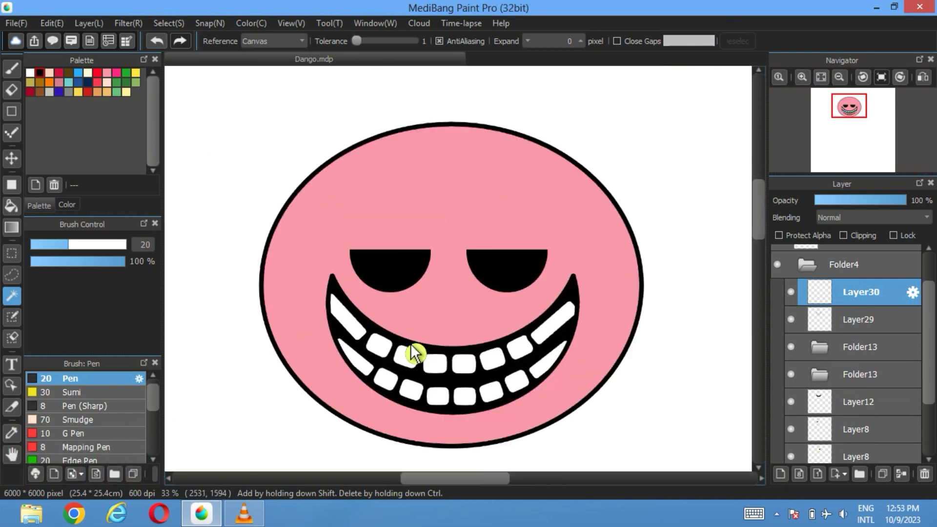
click(11, 111)
drag(305, 209, 180, 295)
Transform the ellipse outline, tilting it upward and repositioning it so its lower arc crosses the pink ball's forehead diagonally.
click(169, 23)
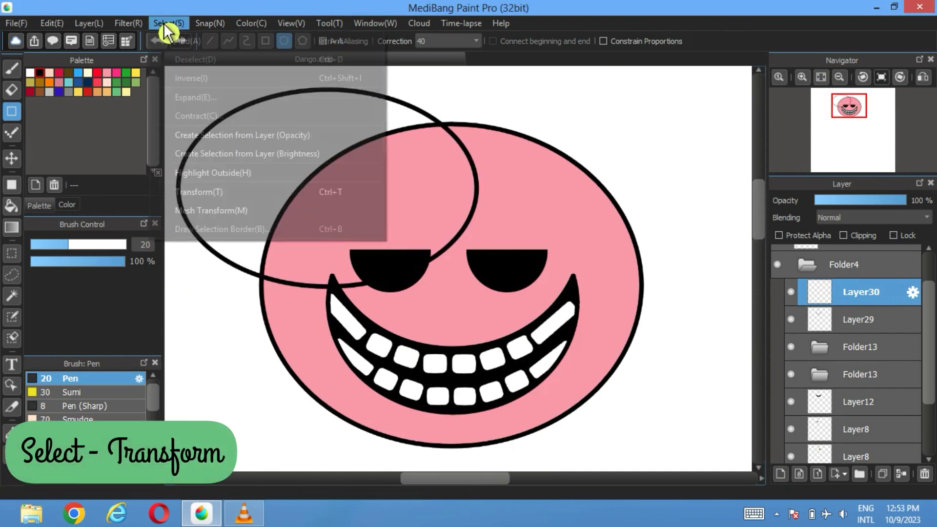
click(253, 193)
drag(507, 307, 490, 167)
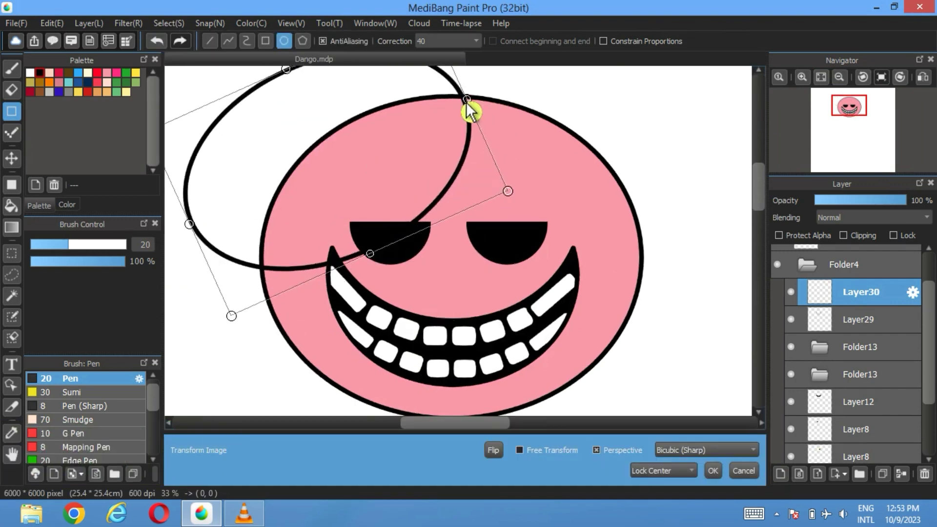
drag(468, 111, 400, 86)
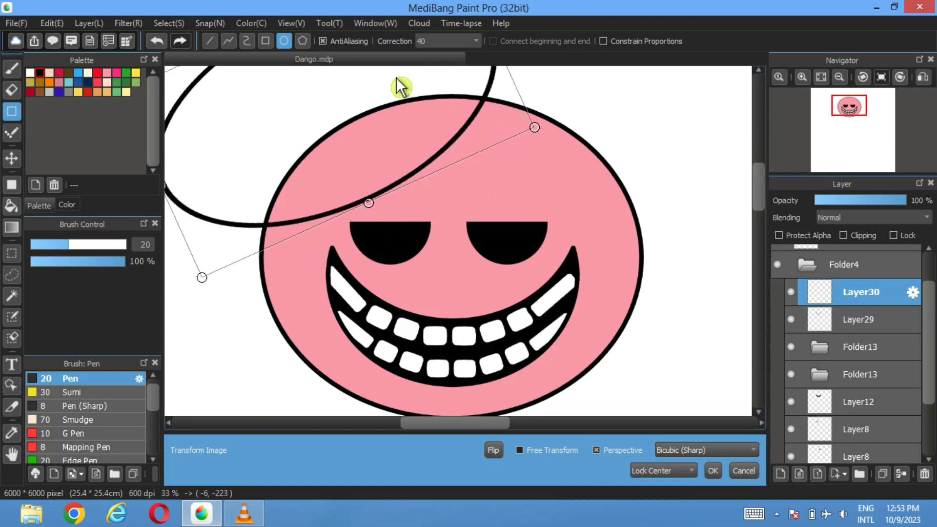
drag(586, 89, 576, 101)
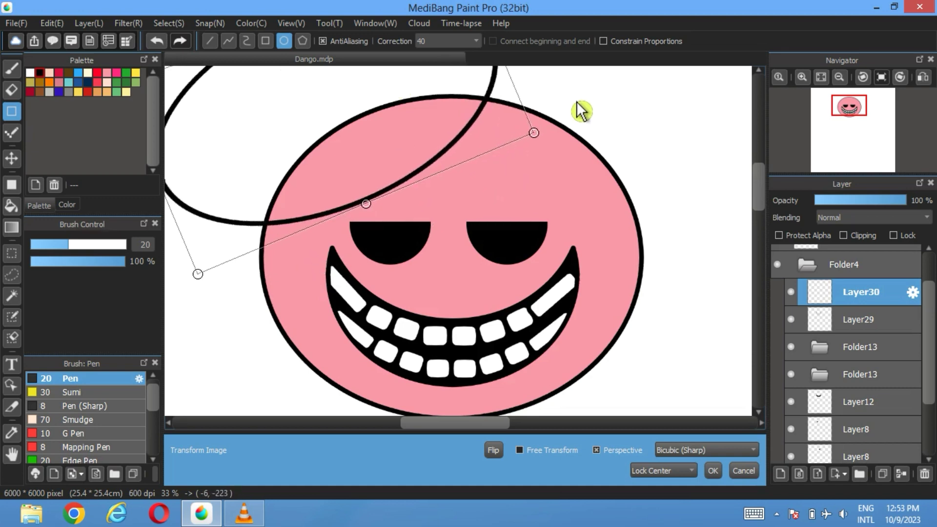
drag(489, 116, 510, 116)
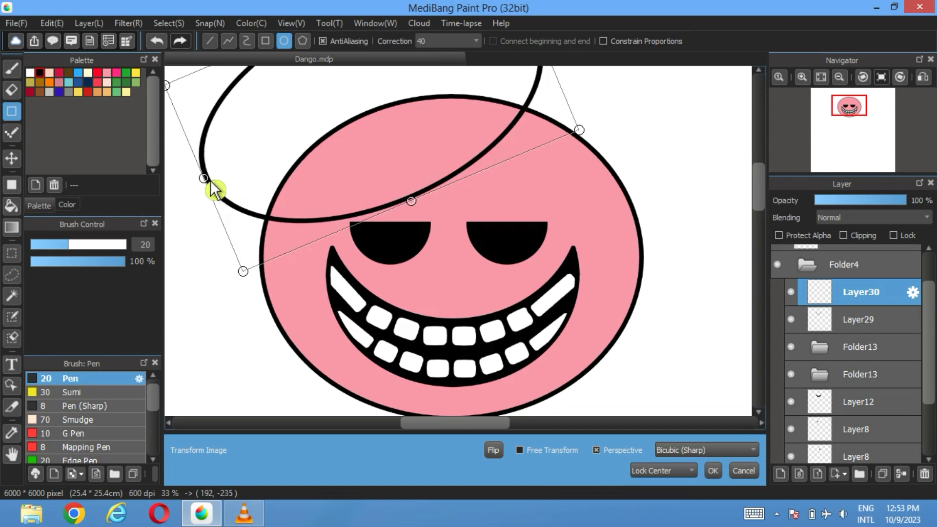
drag(214, 190, 192, 199)
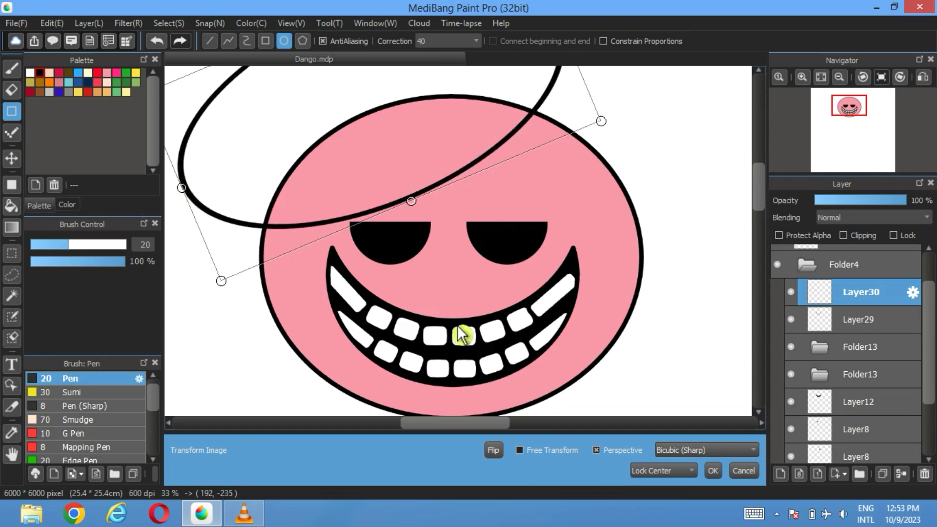
drag(427, 191, 422, 189)
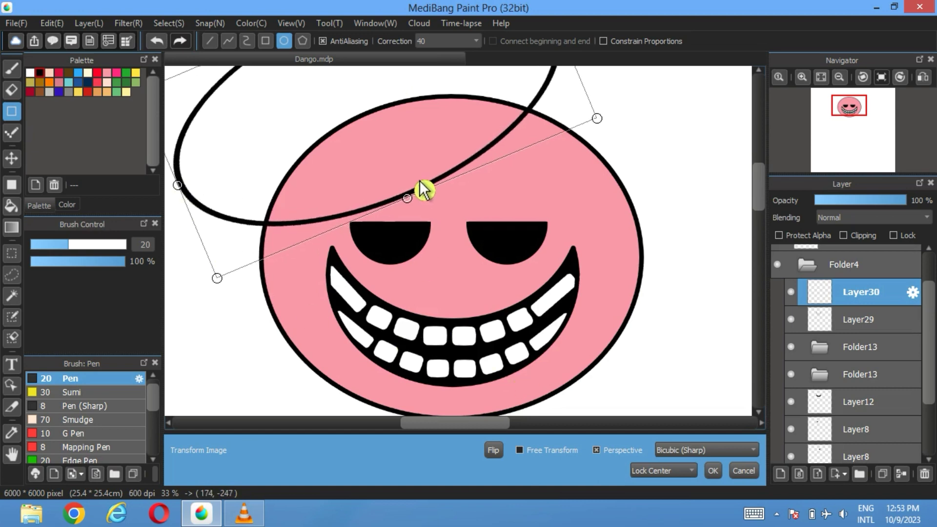
click(718, 473)
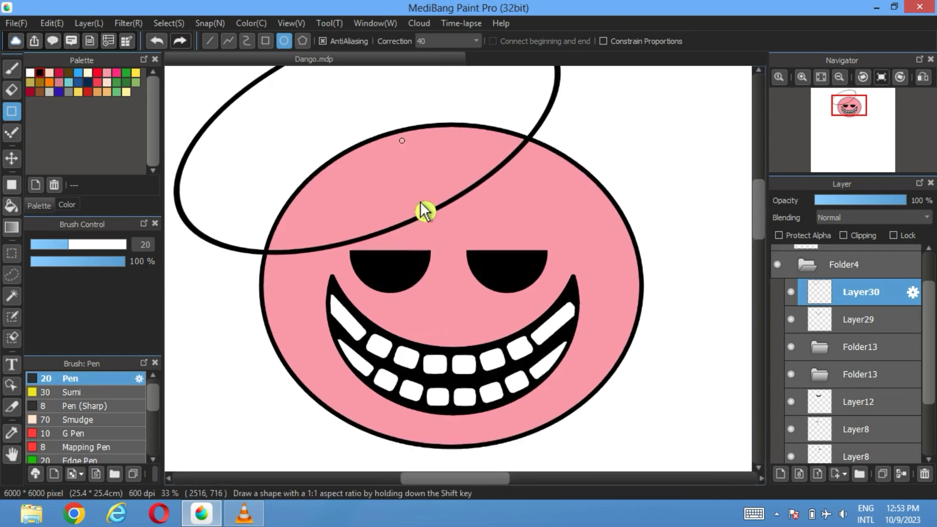
Erase the parts of the ellipse outside the pink ball with a 130-pixel eraser, leaving only the arc across the forehead.
scroll(428, 244, up, 2)
key(e)
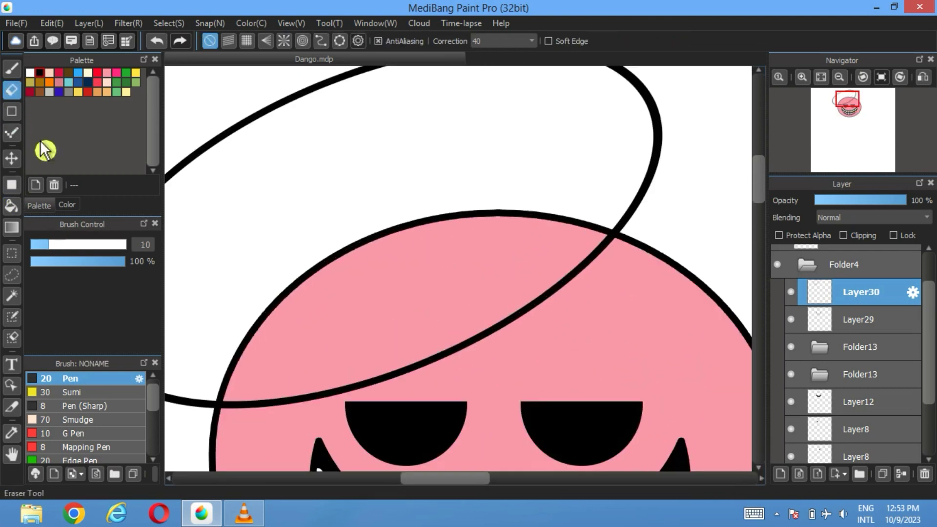
click(90, 244)
scroll(203, 370, down, 1)
scroll(203, 370, left, 2)
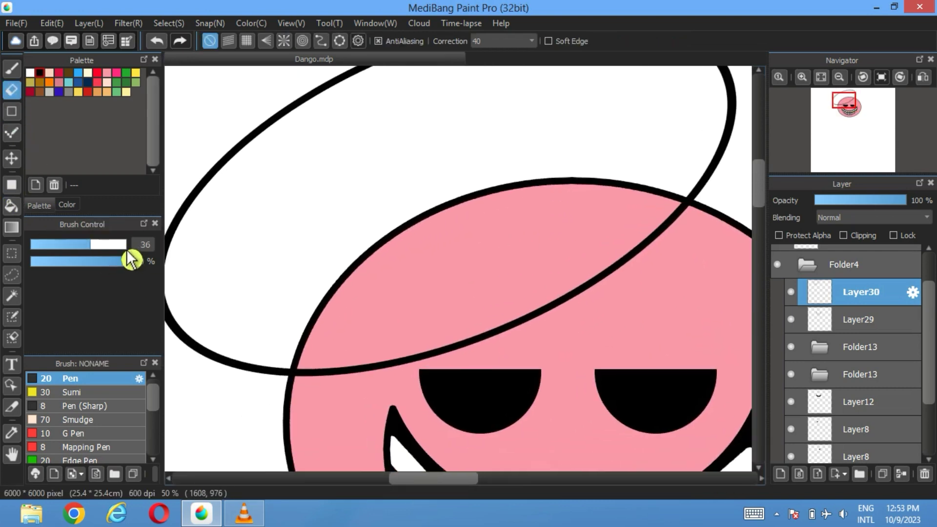
click(124, 244)
mouse_move(273, 376)
mouse_down()
mouse_move(177, 244)
mouse_move(207, 176)
mouse_up()
mouse_move(712, 169)
mouse_down()
mouse_move(703, 188)
mouse_move(687, 150)
mouse_move(635, 186)
mouse_move(603, 240)
mouse_move(608, 259)
mouse_move(622, 254)
mouse_move(626, 218)
mouse_move(610, 187)
mouse_move(542, 167)
mouse_move(381, 238)
mouse_move(370, 258)
mouse_up()
scroll(690, 171, down, 1)
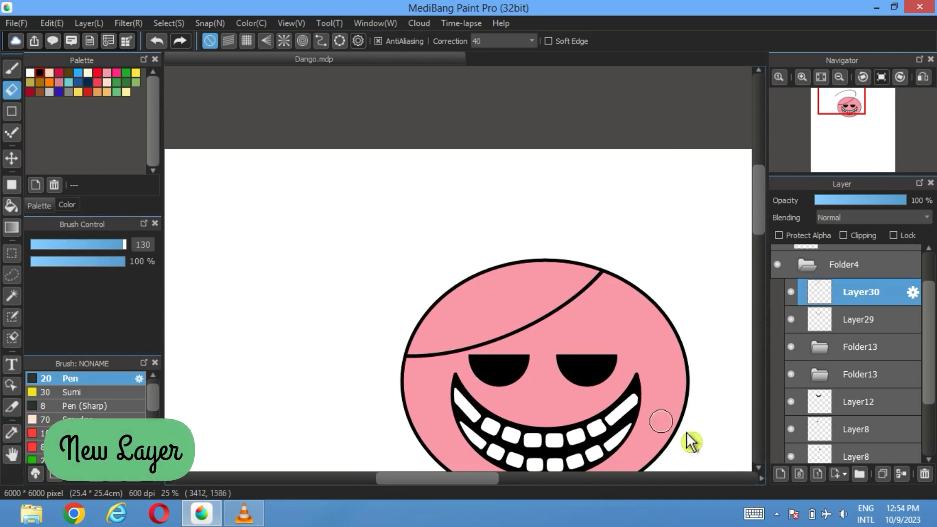
Add a layer and draw eight short 20-pixel straight stitch lines across the forehead arc.
click(780, 473)
key(u)
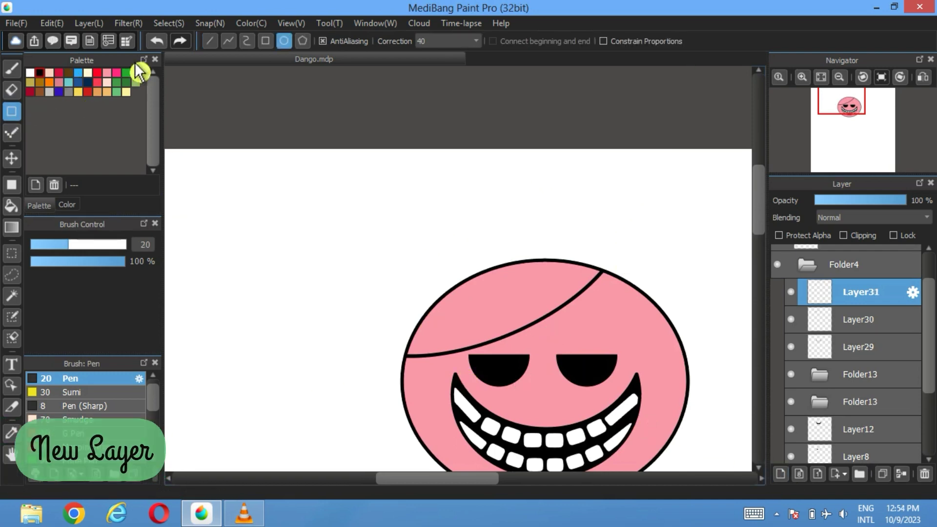
scroll(498, 272, up, 4)
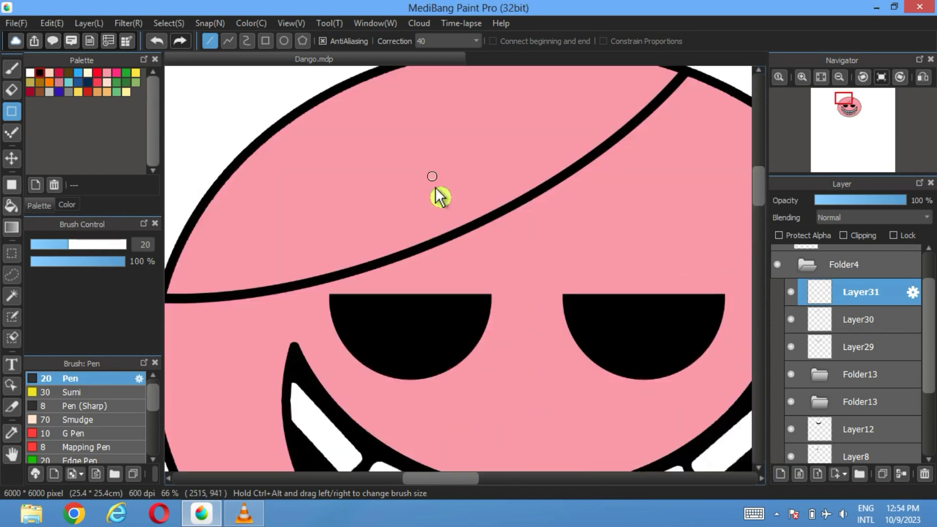
drag(619, 105, 668, 142)
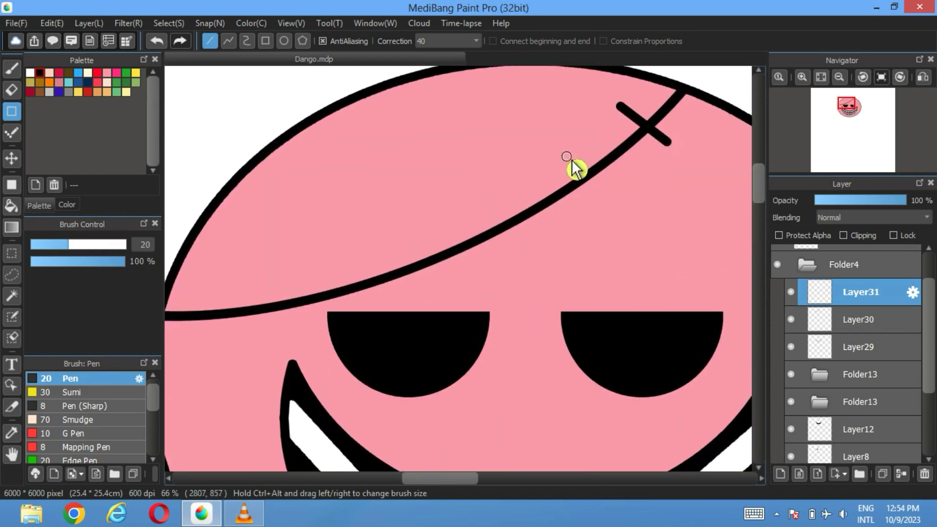
drag(563, 153, 606, 196)
drag(503, 181, 550, 244)
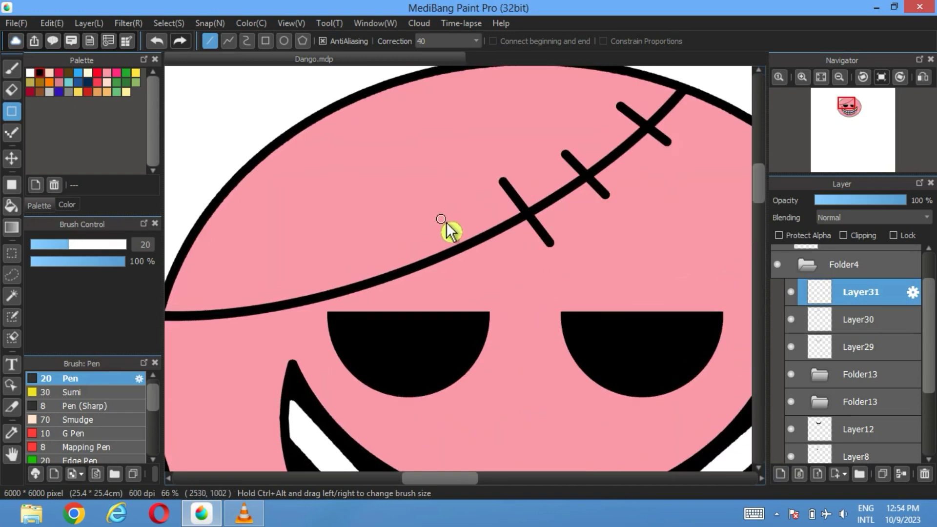
drag(479, 267, 480, 269)
drag(373, 236, 410, 300)
key(ctrl+z)
drag(290, 283, 317, 325)
mouse_move(249, 287)
mouse_down()
mouse_move(249, 341)
mouse_move(257, 346)
mouse_up()
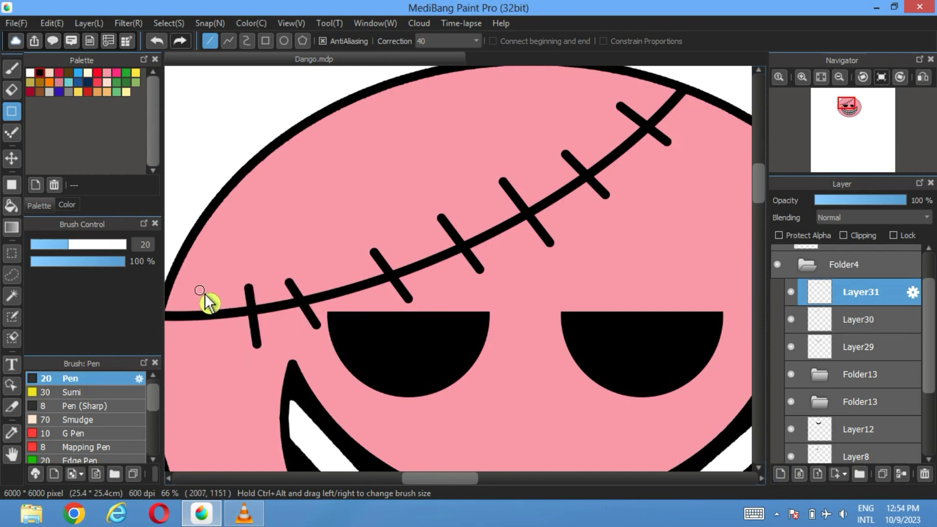
drag(199, 290, 186, 349)
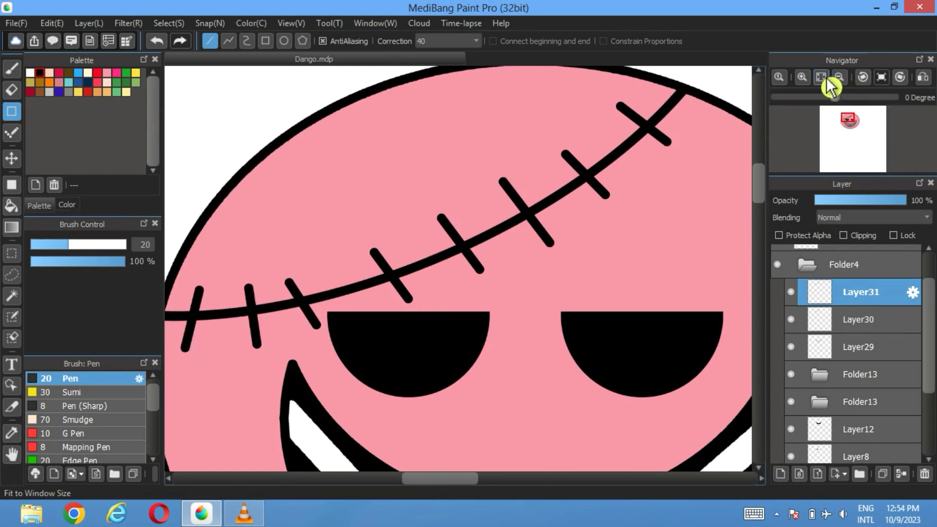
Collapse Folder4 and add a new layer folder above it.
click(822, 77)
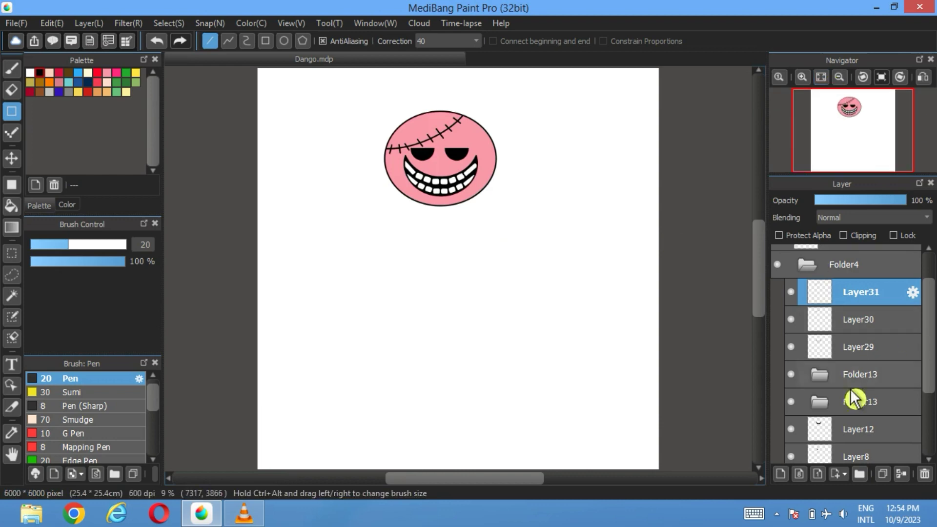
scroll(835, 293, up, 2)
click(818, 322)
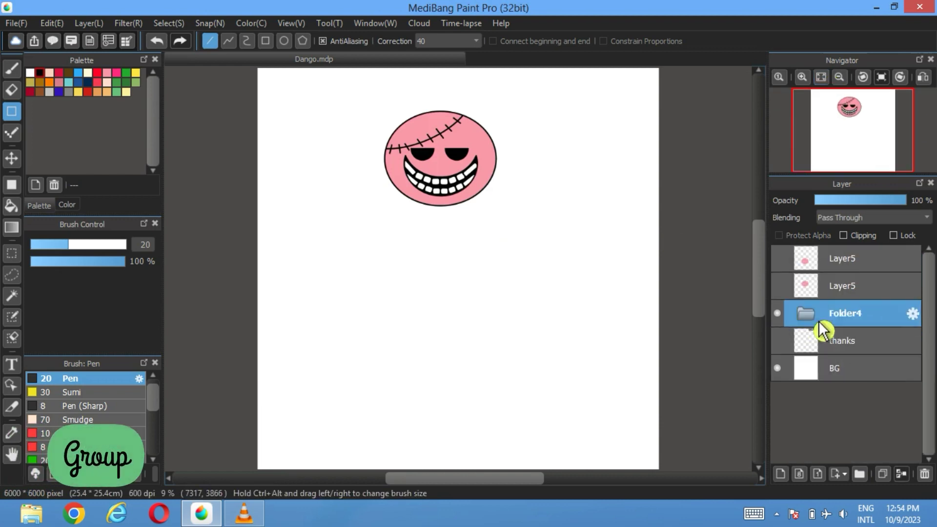
click(861, 473)
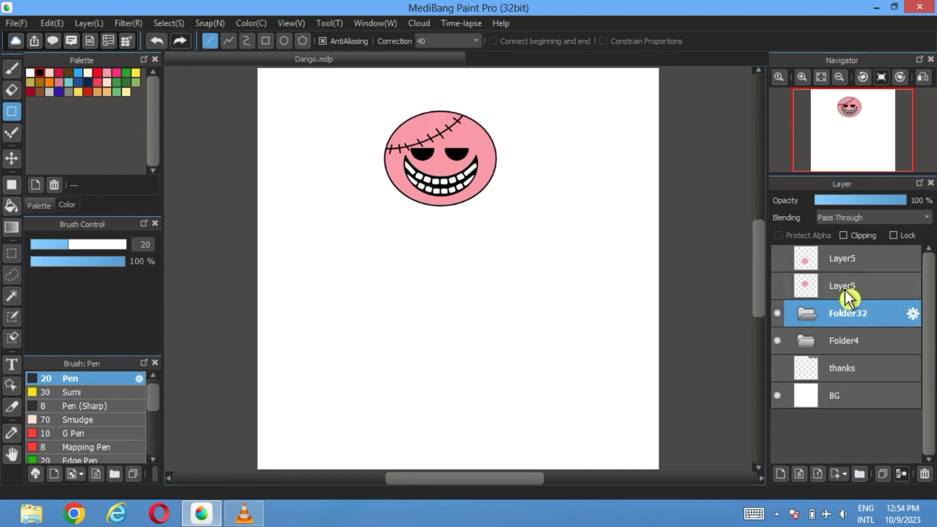
Move the middle ball's Layer5 into the new folder, make it visible, and place the folder beneath Folder4.
click(793, 276)
click(788, 264)
click(787, 266)
click(787, 291)
click(787, 290)
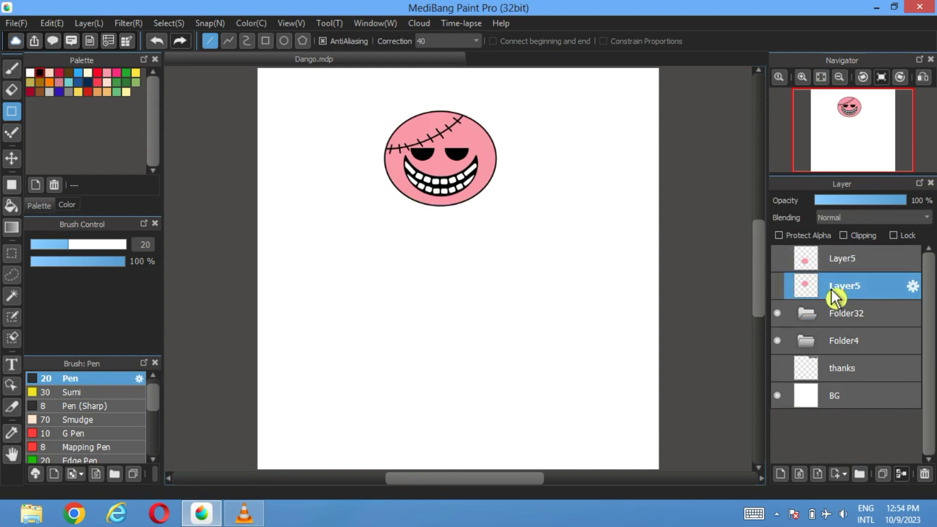
drag(836, 295, 829, 337)
click(832, 298)
click(800, 315)
click(791, 341)
click(844, 342)
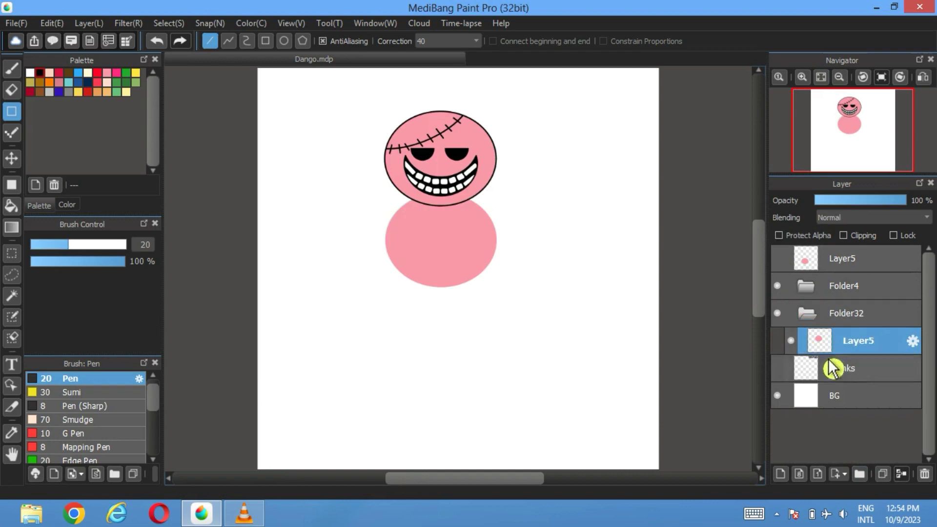
Hide Folder4 and fill the middle ball with pale yellow from the palette.
click(783, 287)
click(126, 93)
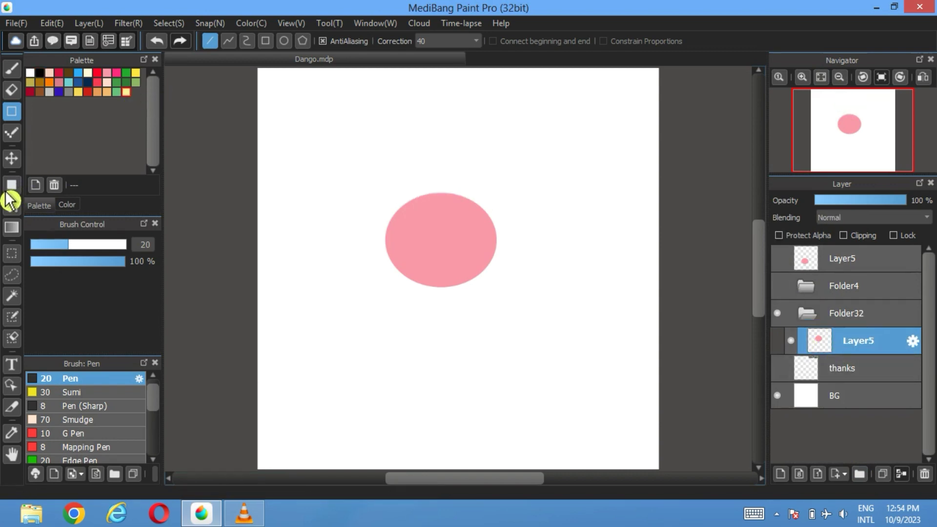
click(11, 205)
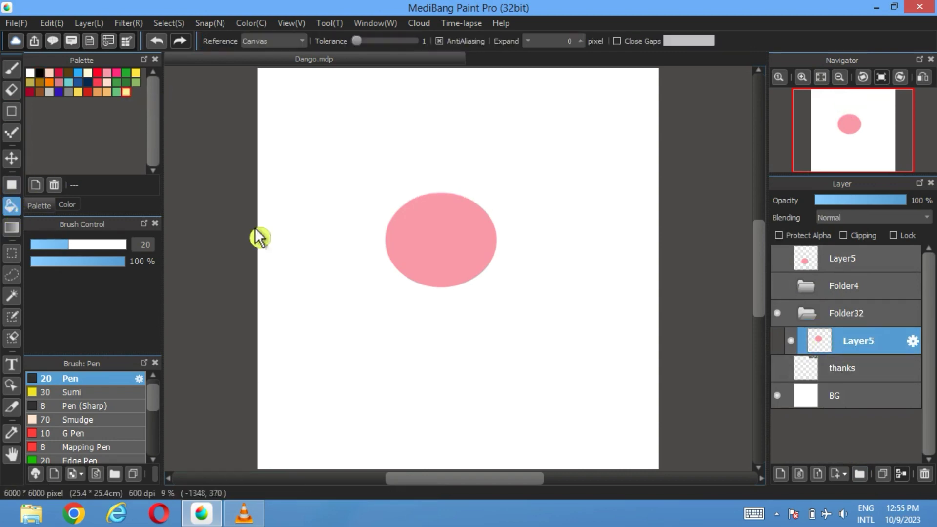
click(429, 257)
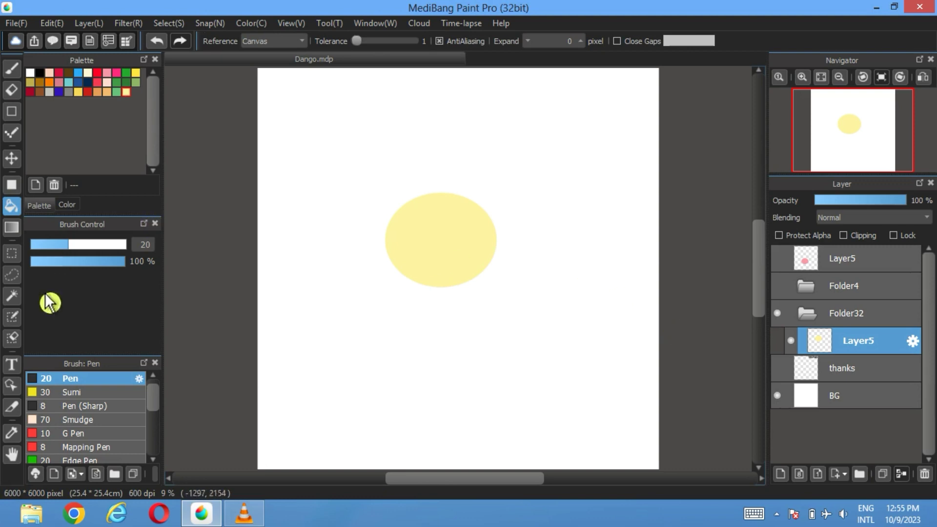
Select the yellow ball with the Magic Wand, draw a black 20-pixel selection border on its boundary, and clear the selection.
click(12, 296)
click(470, 244)
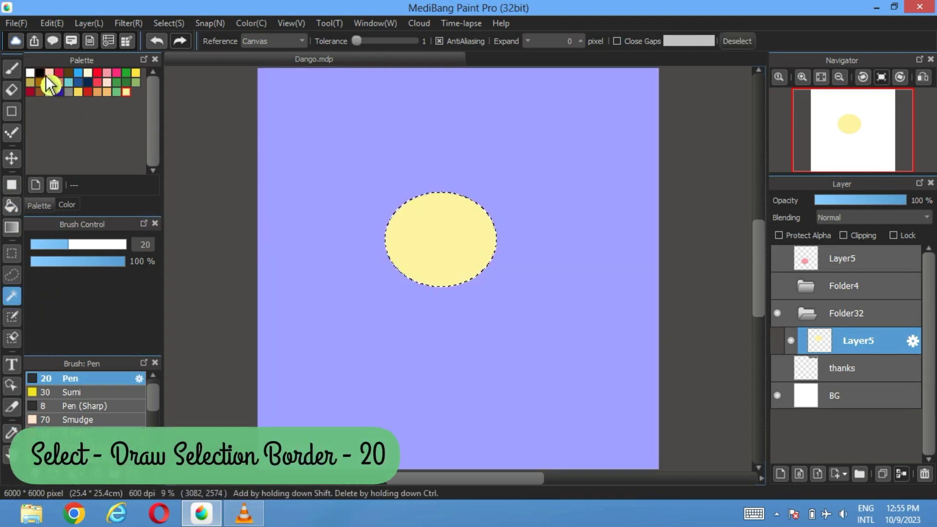
click(169, 23)
click(231, 237)
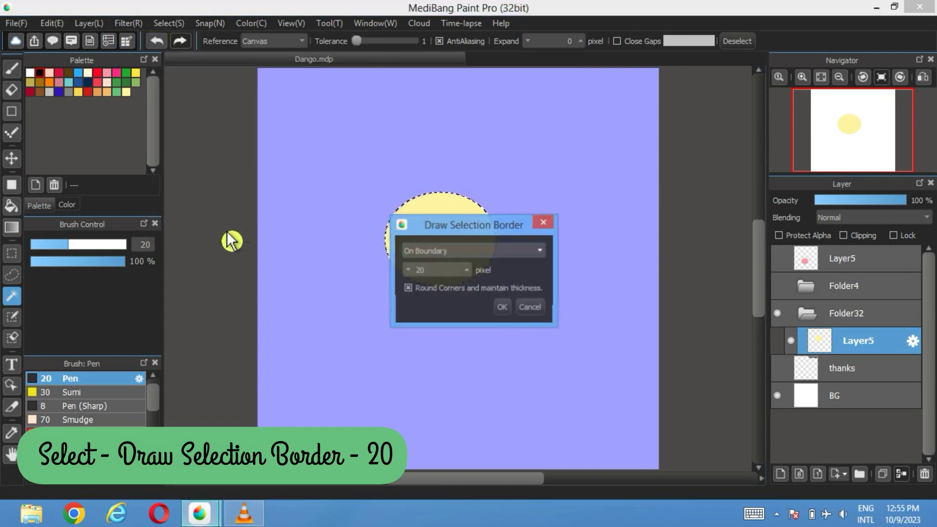
click(513, 315)
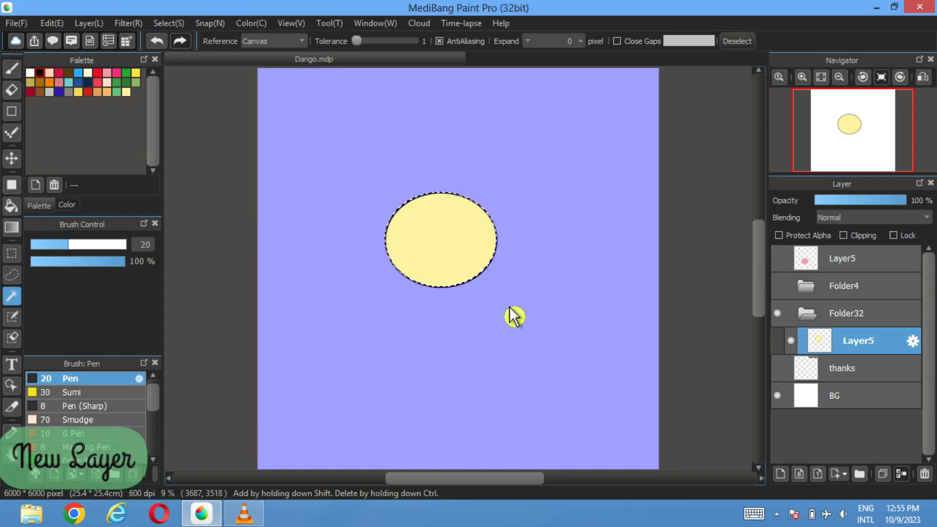
click(737, 41)
Add a new layer and draw a black spiral eye on the yellow ball's right half with the 20-pixel curve shape, shifting it slightly upward.
click(781, 474)
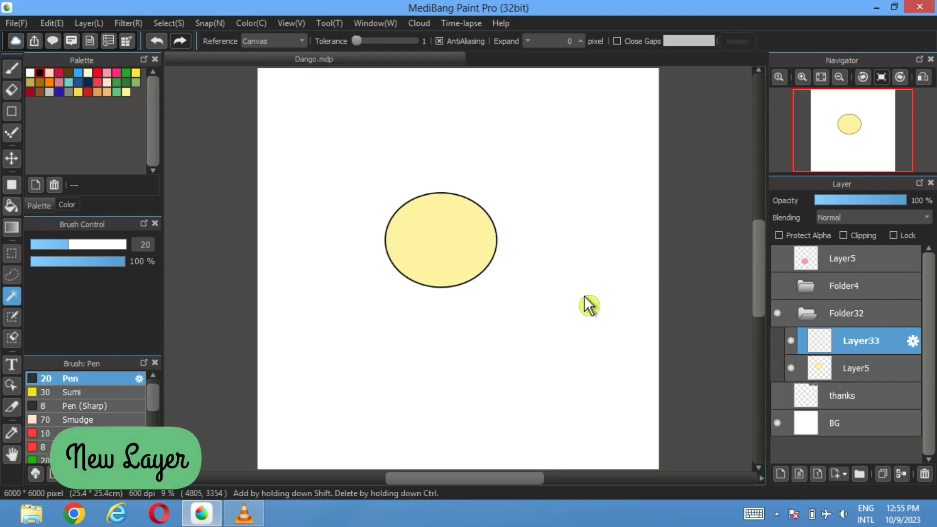
scroll(581, 303, up, 3)
scroll(456, 215, up, 2)
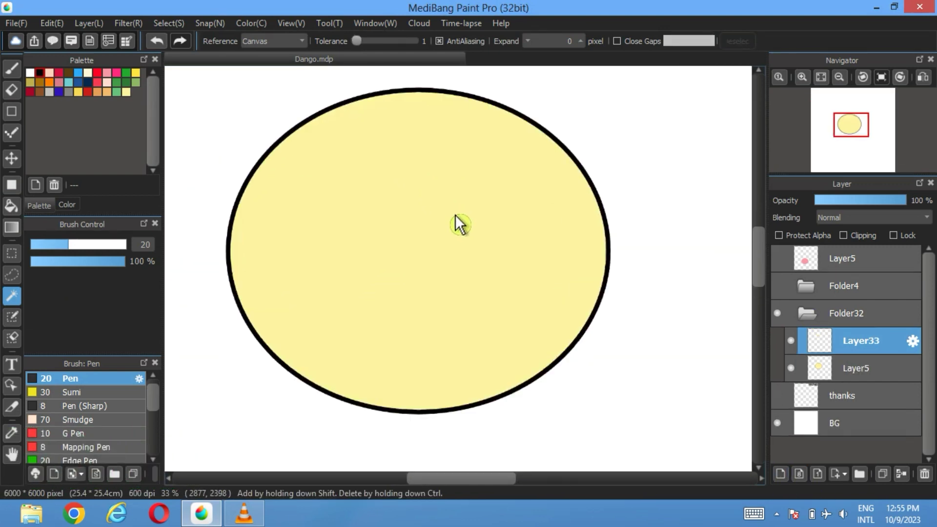
scroll(448, 215, down, 2)
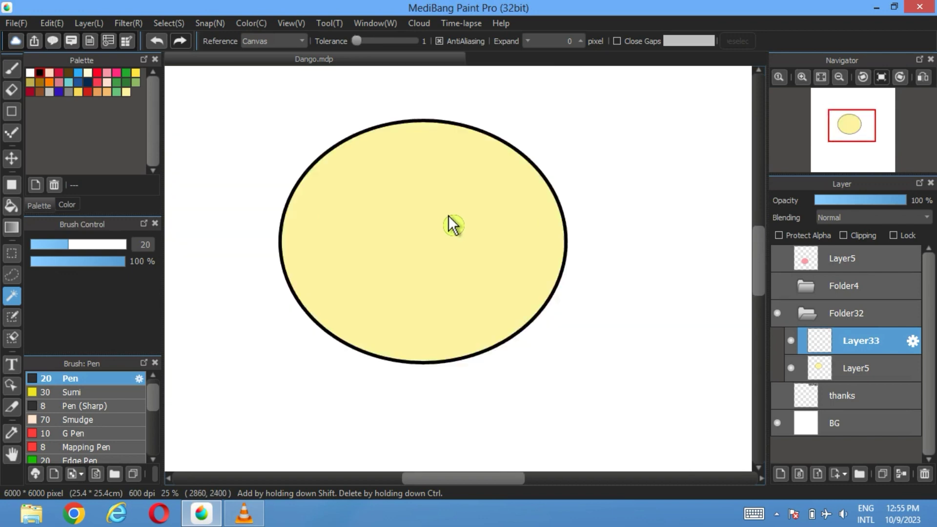
scroll(447, 215, up, 2)
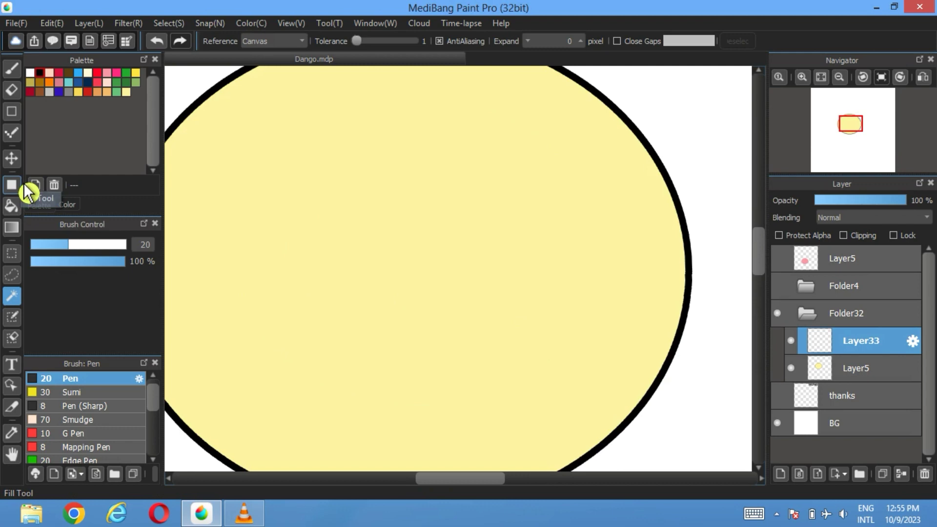
click(13, 71)
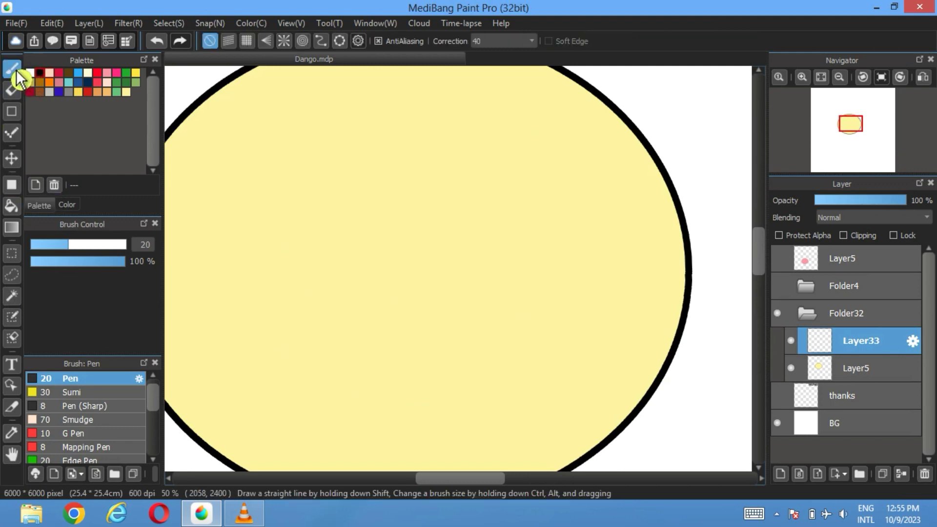
click(13, 112)
click(485, 223)
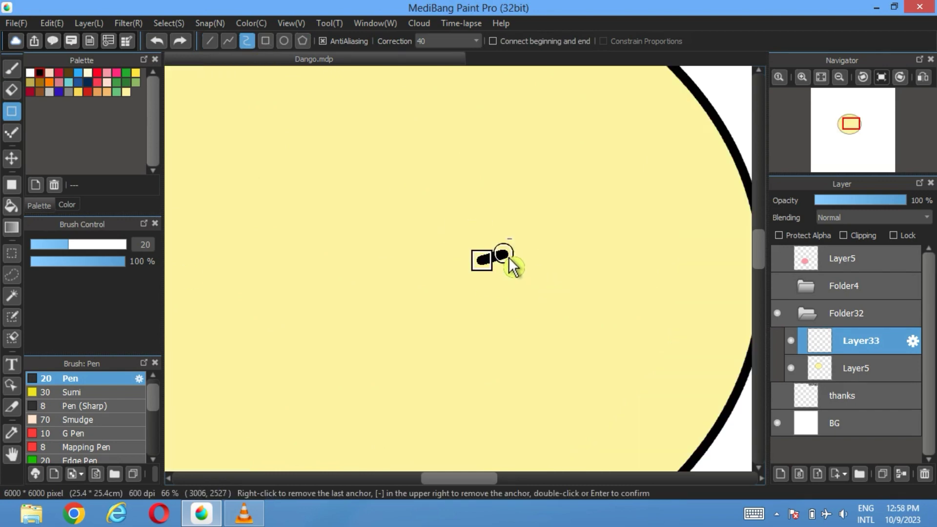
click(487, 227)
click(482, 238)
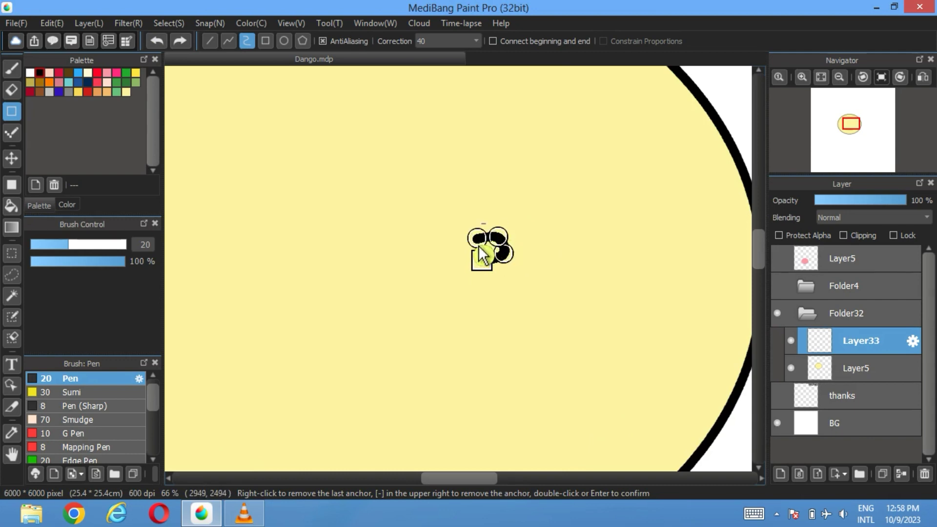
click(469, 276)
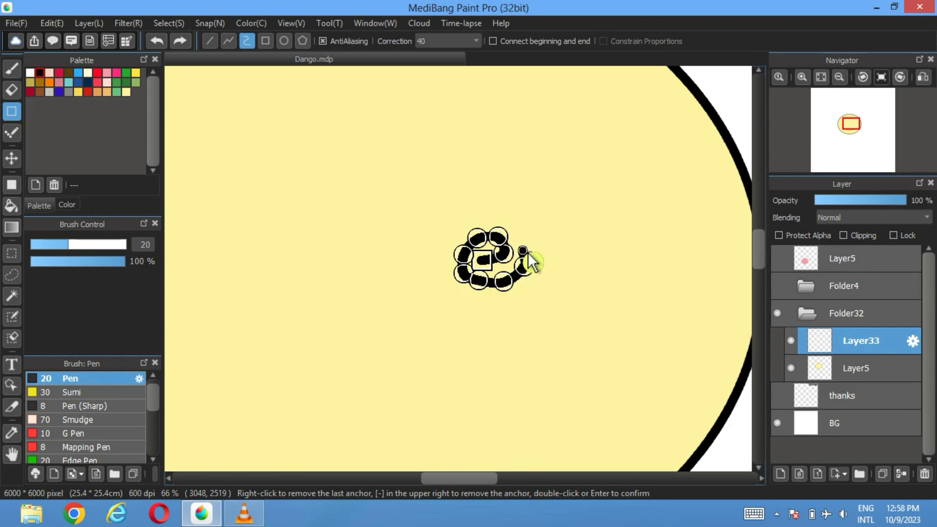
click(512, 222)
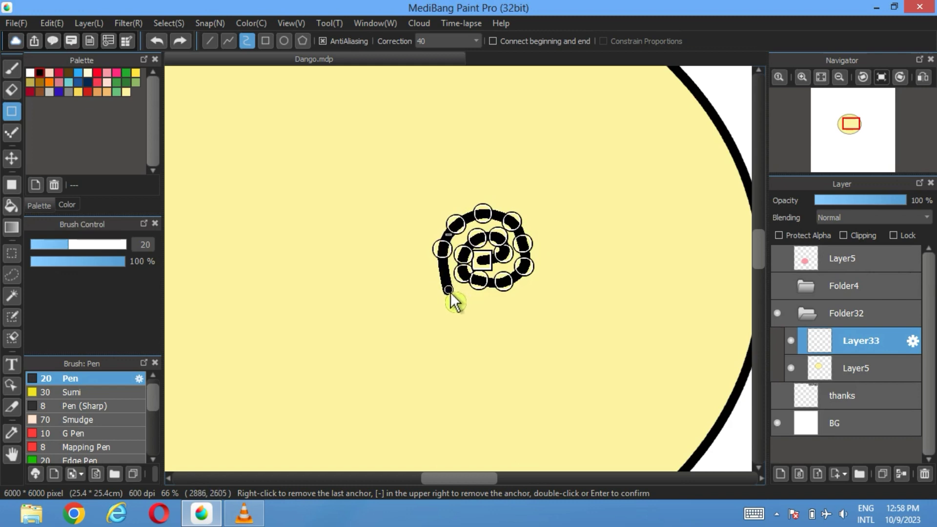
click(447, 282)
click(474, 304)
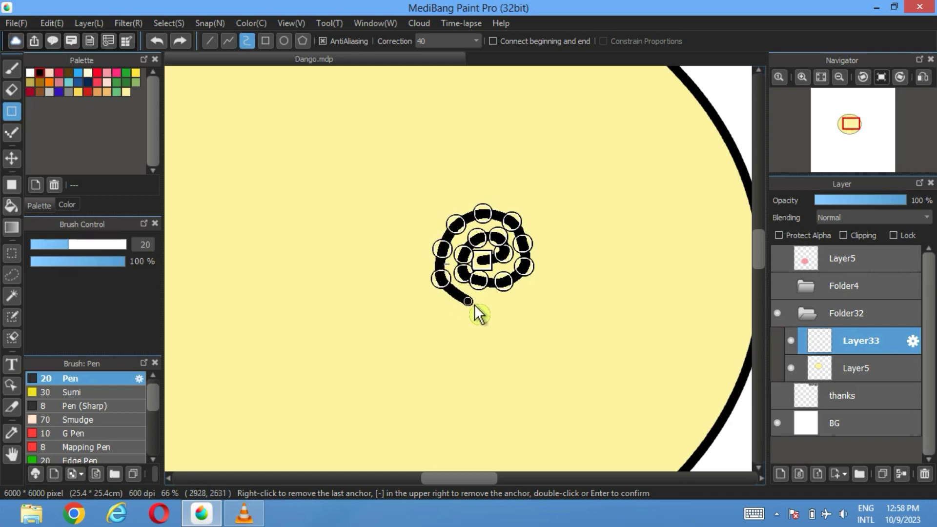
double_click(510, 316)
scroll(827, 151, up, 1)
scroll(548, 247, down, 3)
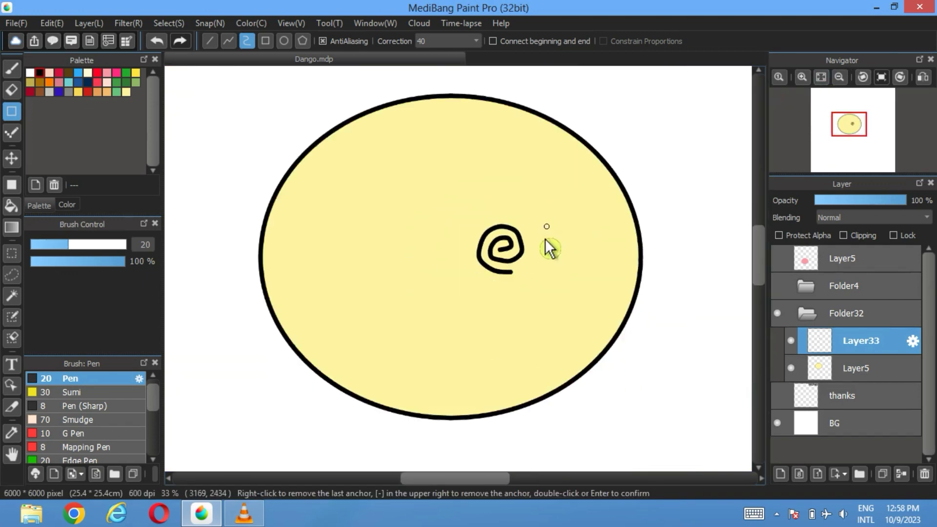
click(11, 158)
drag(520, 251, 519, 232)
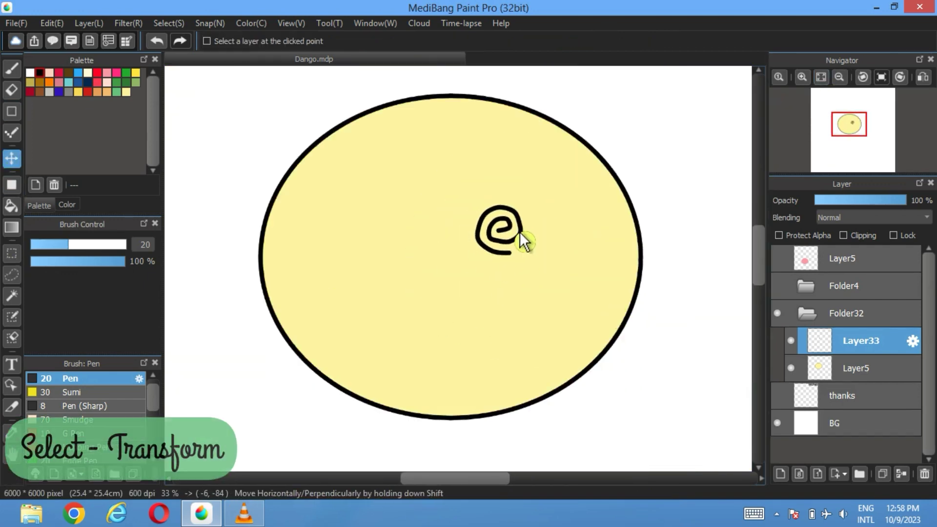
Enlarge and rotate the spiral with Transform, then duplicate its layer and move the copy about 562 pixels left as the second eye.
click(174, 23)
click(207, 190)
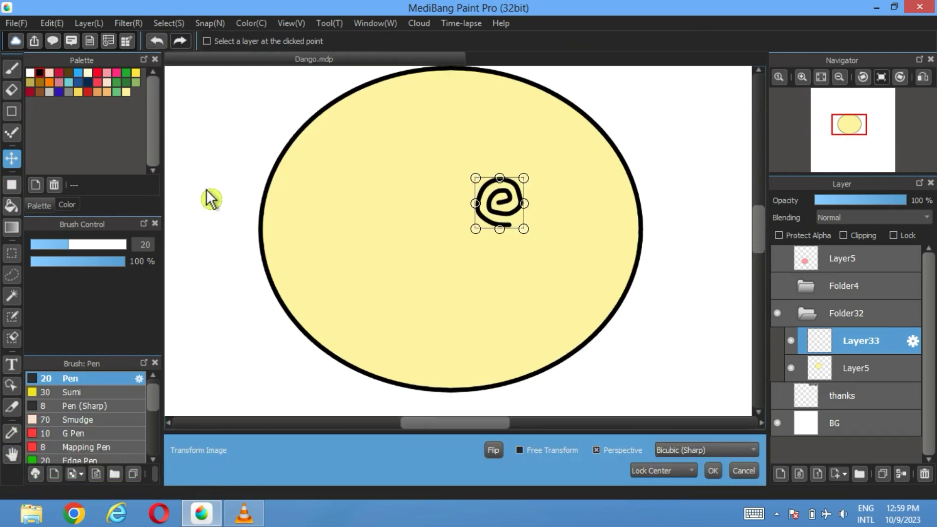
drag(478, 232, 499, 257)
click(716, 474)
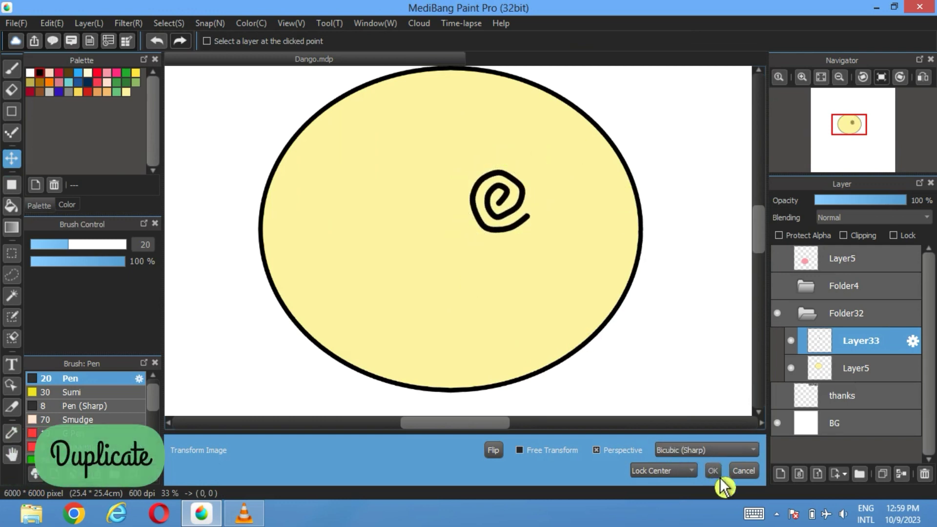
click(882, 474)
drag(520, 226, 393, 225)
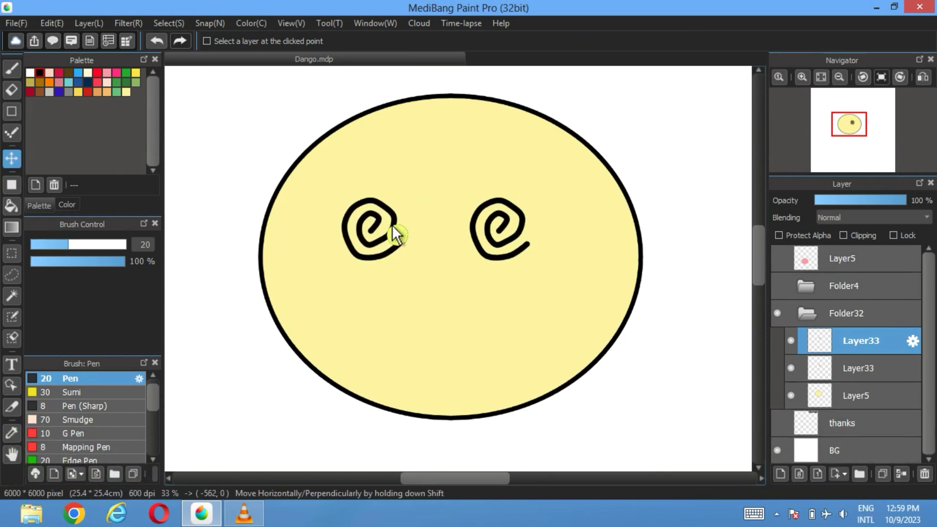
Add a new layer and fill a wide black rounded rectangle with 100% round corners as the mouth below the spiral eyes.
click(781, 473)
click(12, 185)
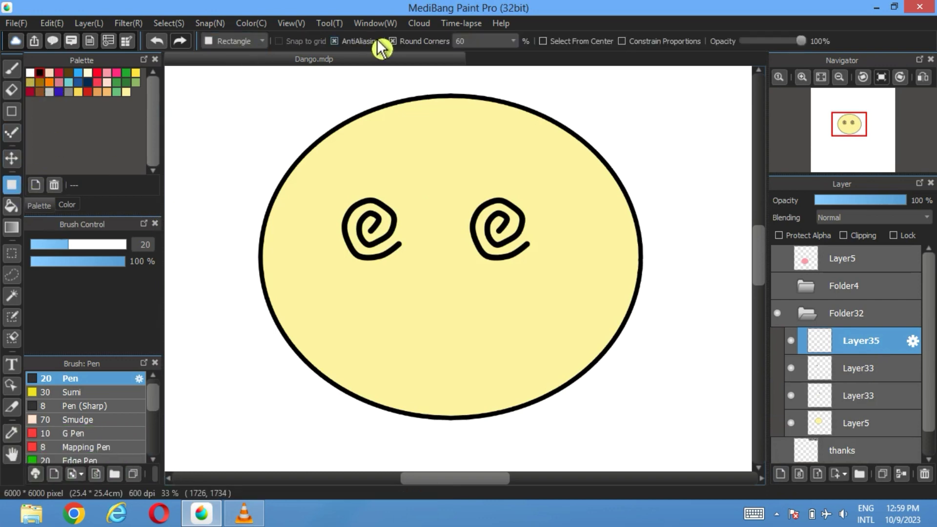
click(510, 41)
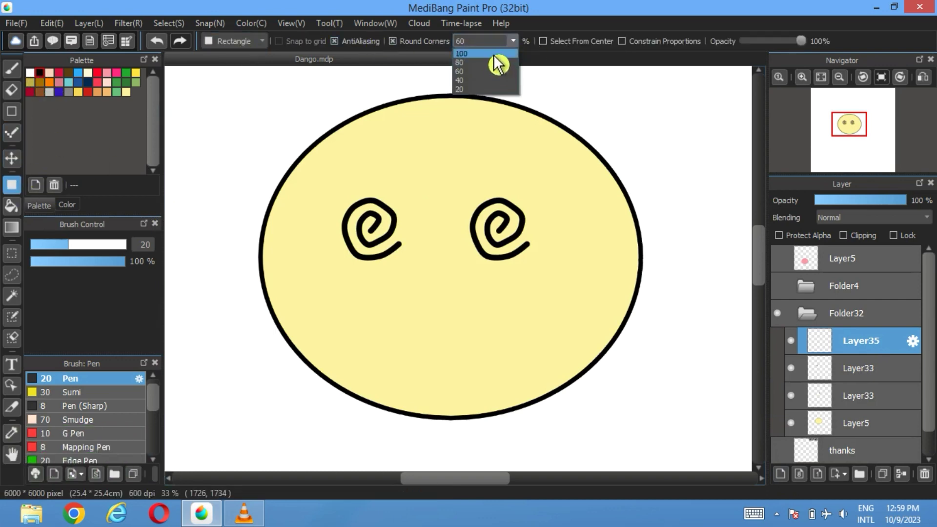
click(495, 53)
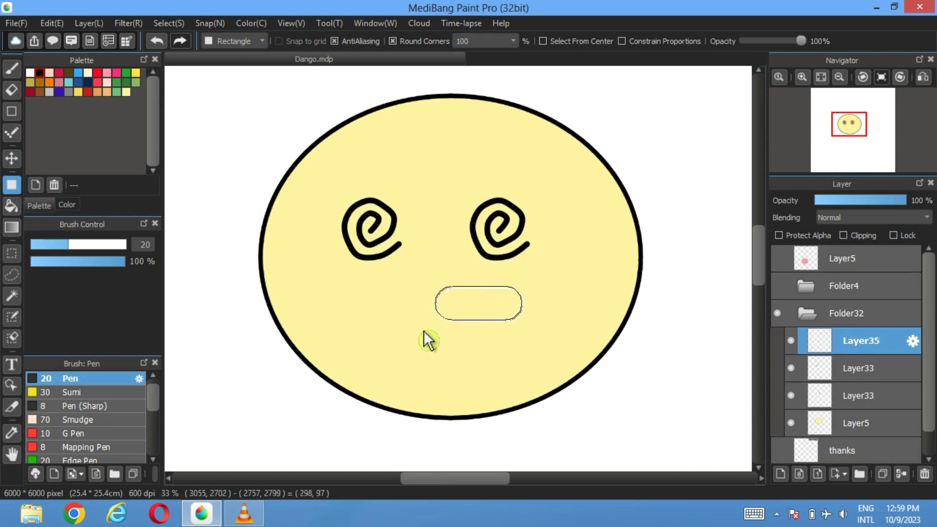
drag(424, 332, 352, 341)
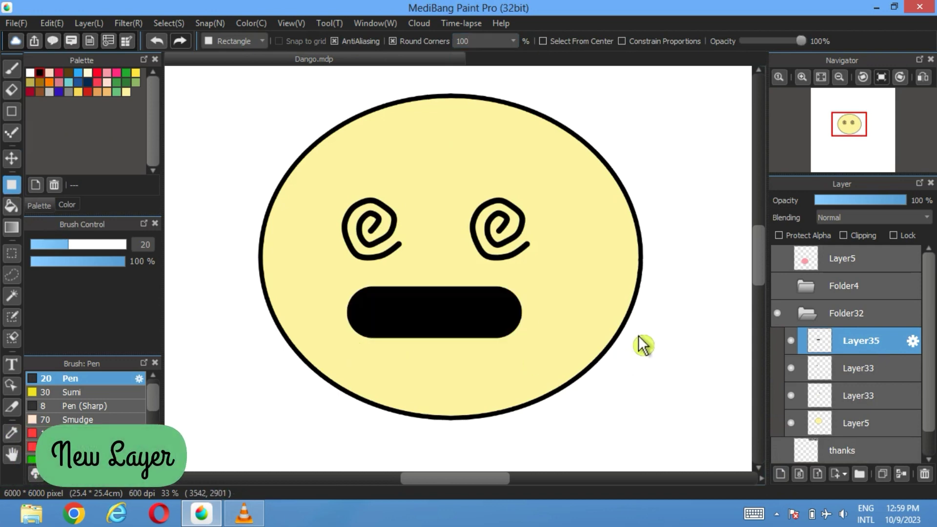
Add a new layer and fill a narrow vertical black rounded rectangle hanging from the mouth's right end as drool.
click(783, 474)
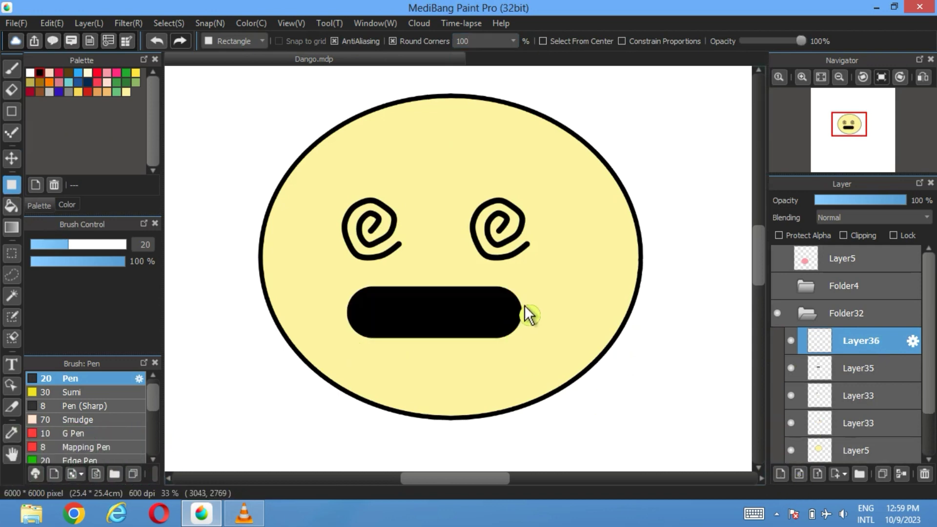
drag(515, 303, 511, 323)
drag(502, 365, 498, 377)
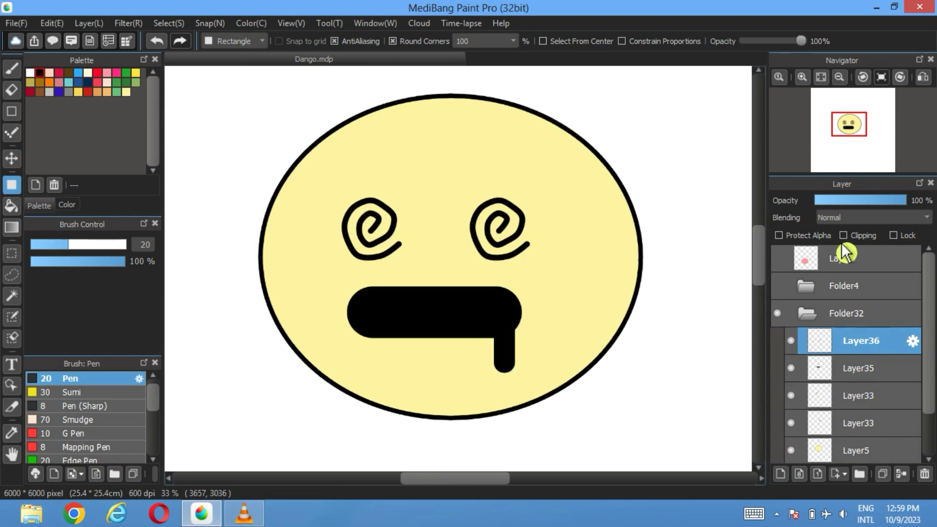
Lower the opacity of the drool layer to 56% and the mouth layer to 53%, and align the drool with the mouth's right edge.
click(864, 201)
click(861, 368)
click(867, 201)
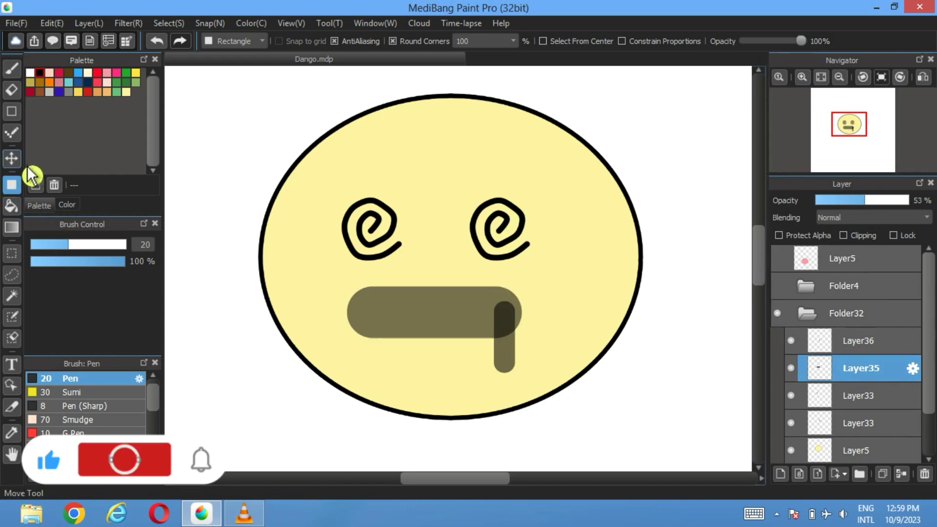
click(11, 158)
click(874, 344)
scroll(503, 347, up, 1)
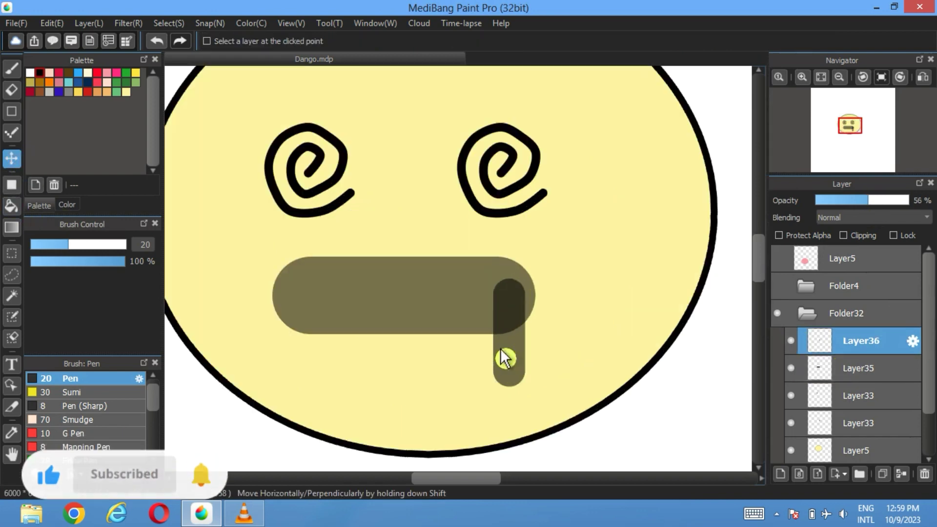
drag(504, 361, 530, 349)
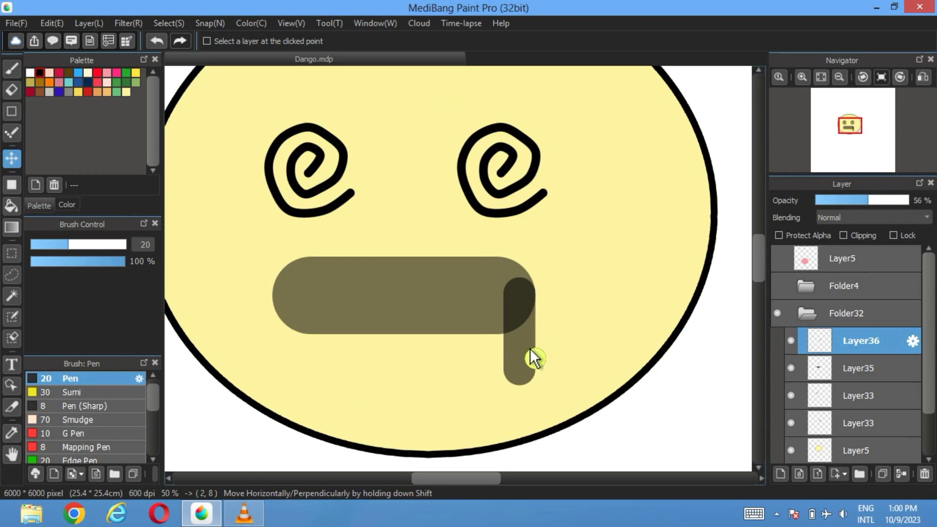
Restore the drool and mouth layers, Layer36 and Layer35, to 100% opacity.
drag(897, 200, 932, 215)
click(861, 368)
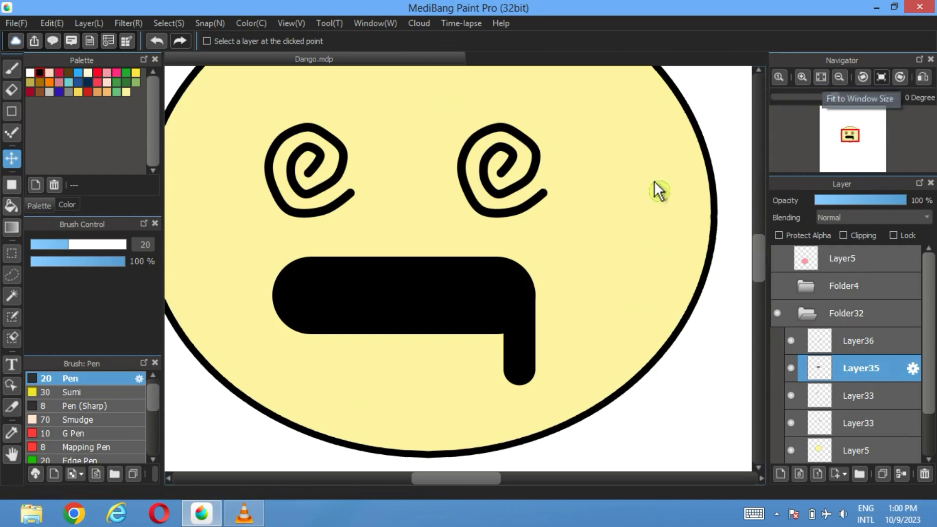
click(858, 348)
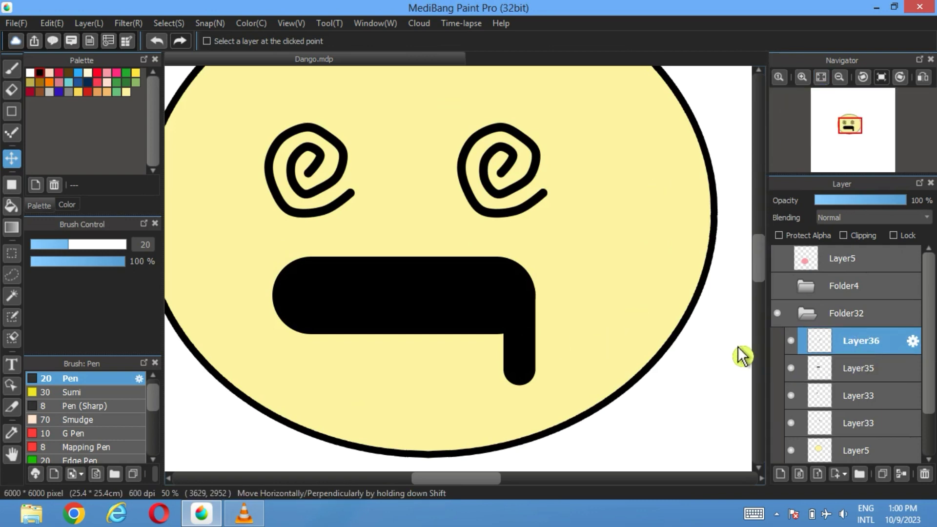
Bend the mouth on Layer35 into a slight upward arch with Mesh Transform and apply it.
click(866, 372)
click(171, 23)
click(215, 218)
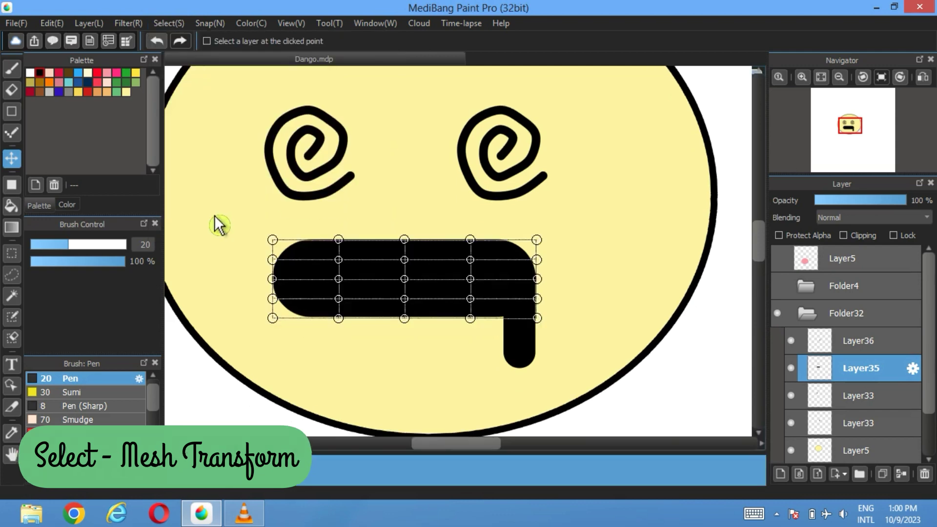
mouse_move(408, 274)
mouse_down()
mouse_move(408, 261)
mouse_move(412, 292)
mouse_move(409, 279)
mouse_up()
drag(472, 284, 475, 277)
drag(346, 296, 348, 287)
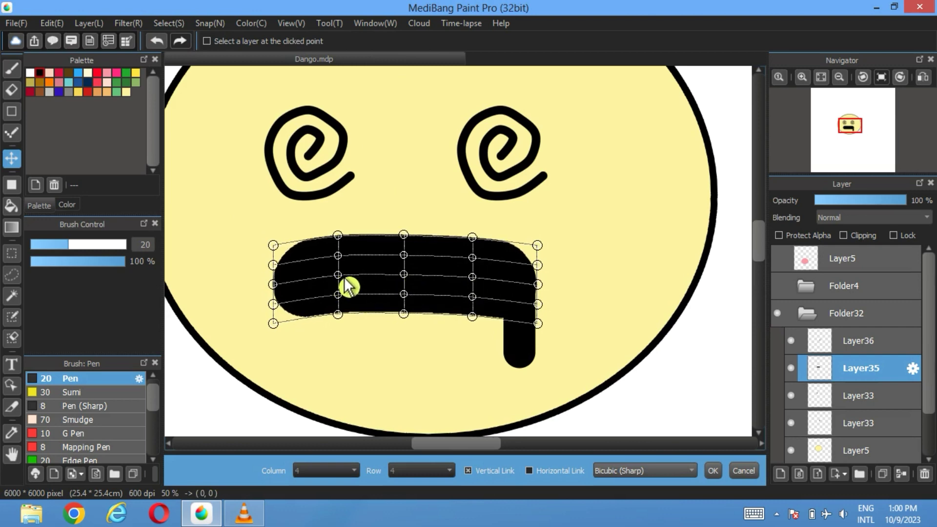
click(713, 470)
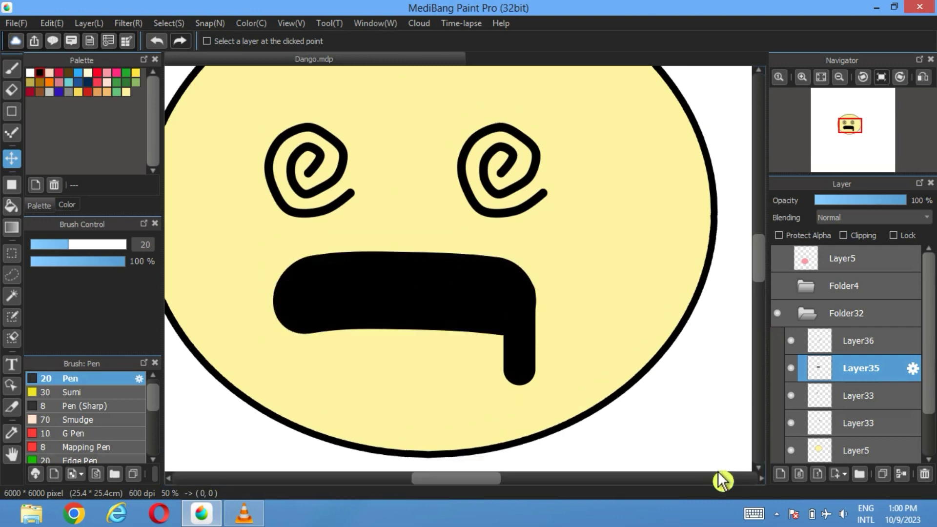
Make Folder4 visible again above the yellow ball and collapse Folder32.
mouse_move(867, 85)
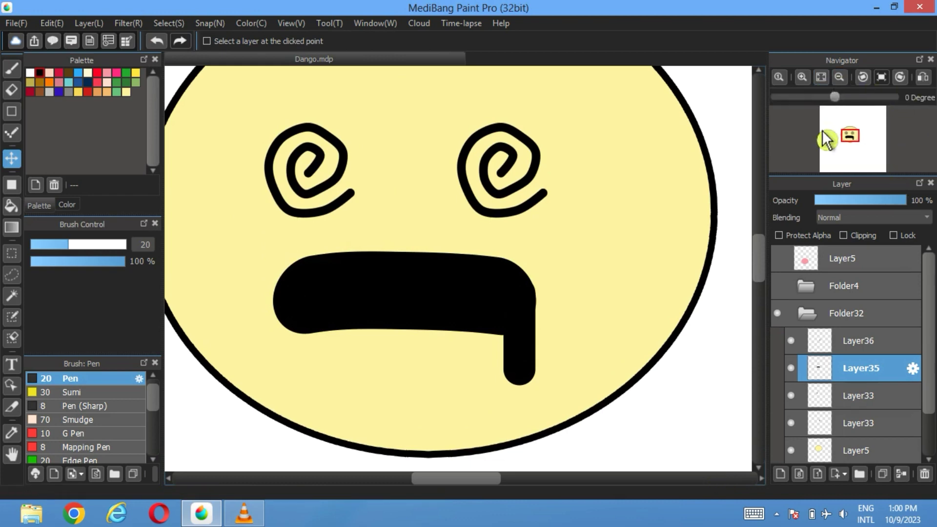
scroll(561, 234, up, 2)
scroll(561, 234, down, 4)
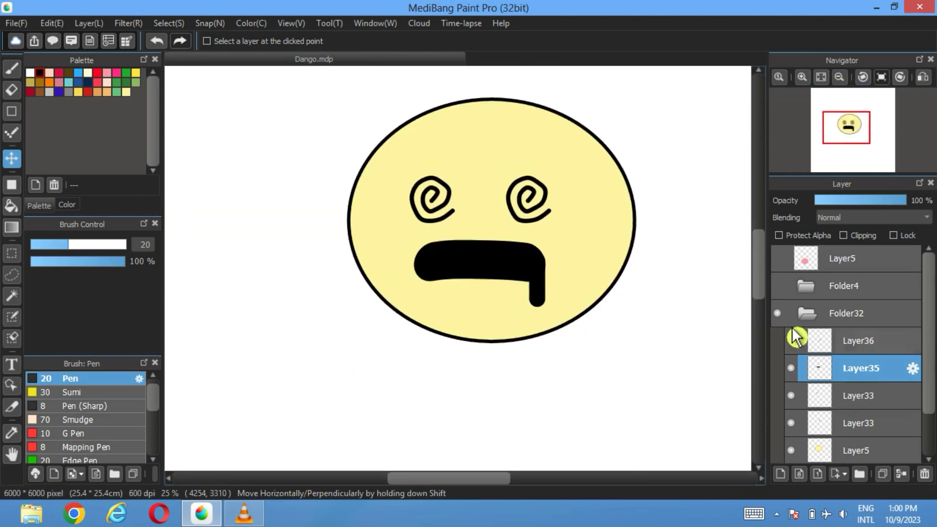
click(786, 288)
click(785, 288)
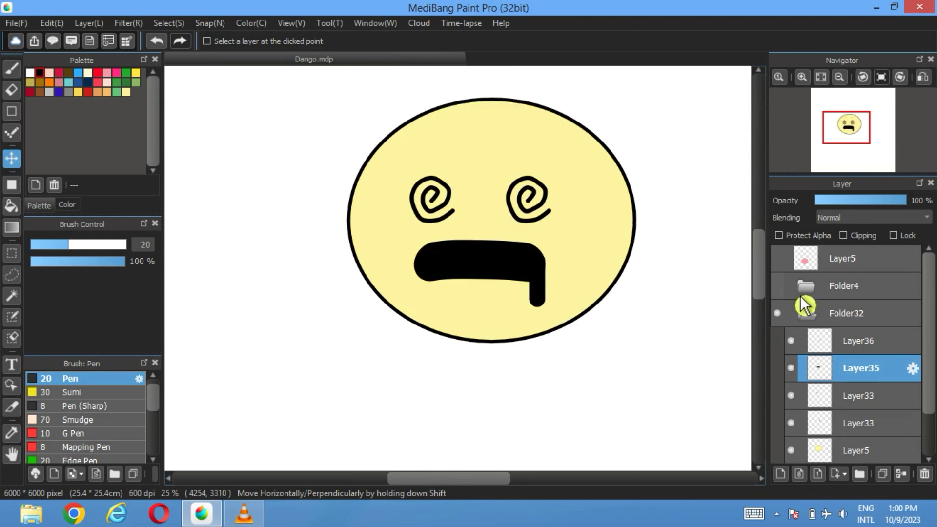
click(783, 288)
click(806, 312)
click(820, 76)
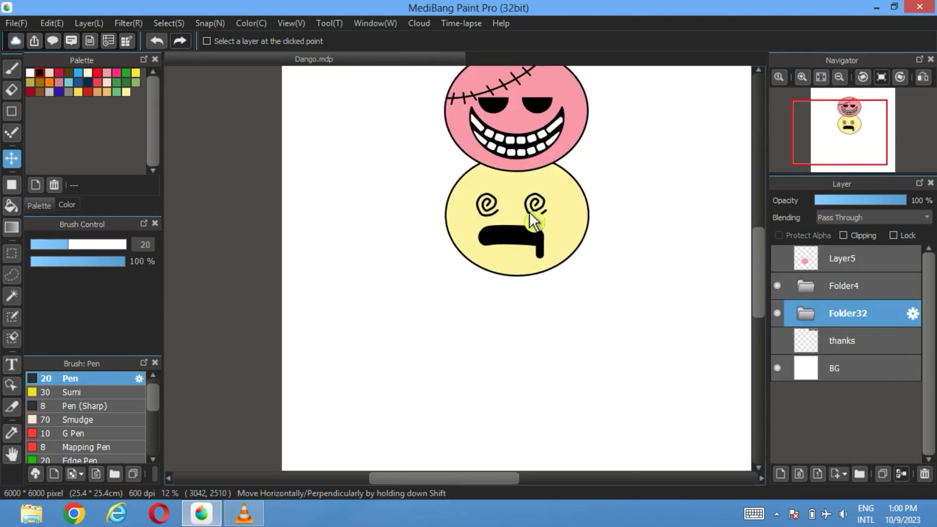
Add a new layer folder beneath Folder32, move the bottom ball's Layer5 into it, and make Layer5 visible.
click(848, 293)
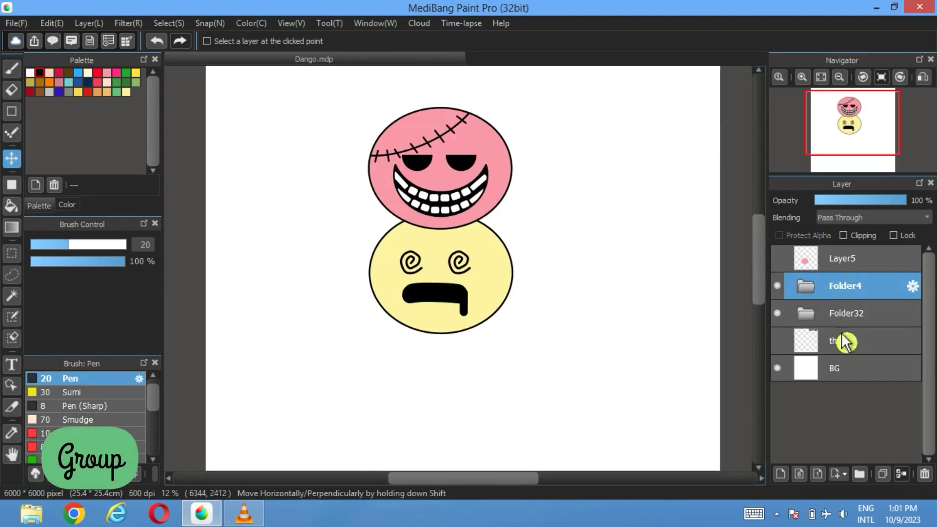
click(860, 474)
drag(819, 265, 802, 360)
click(832, 263)
click(791, 341)
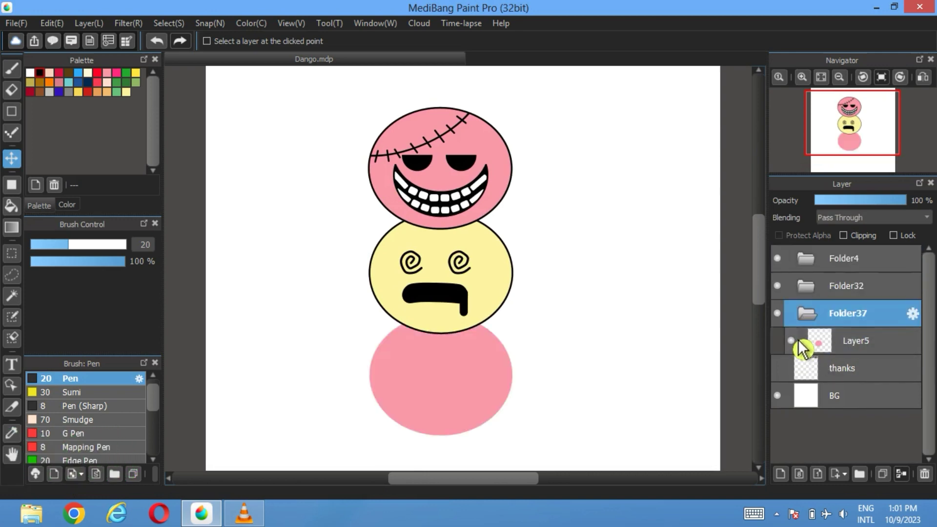
Hide Folder32 with the yellow ball and fill the bottom ball on Layer5 with green.
click(779, 314)
click(779, 314)
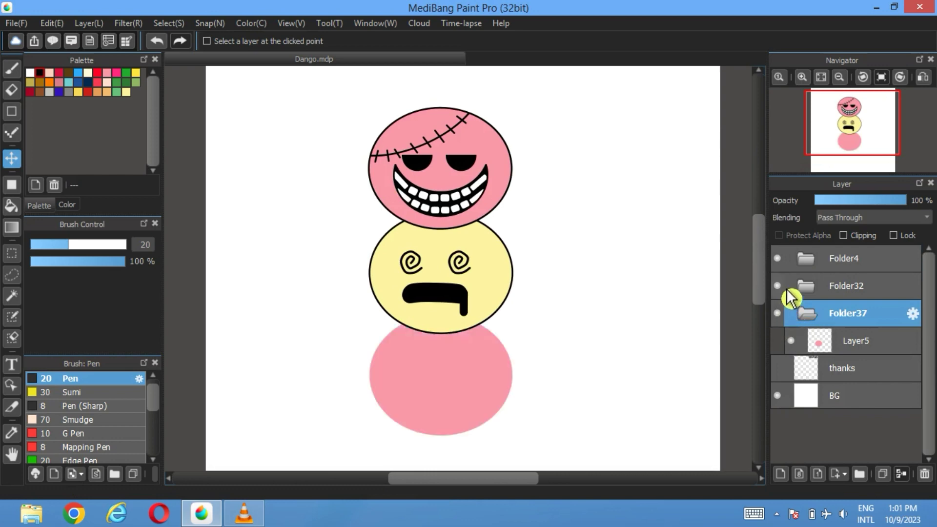
click(777, 285)
click(833, 347)
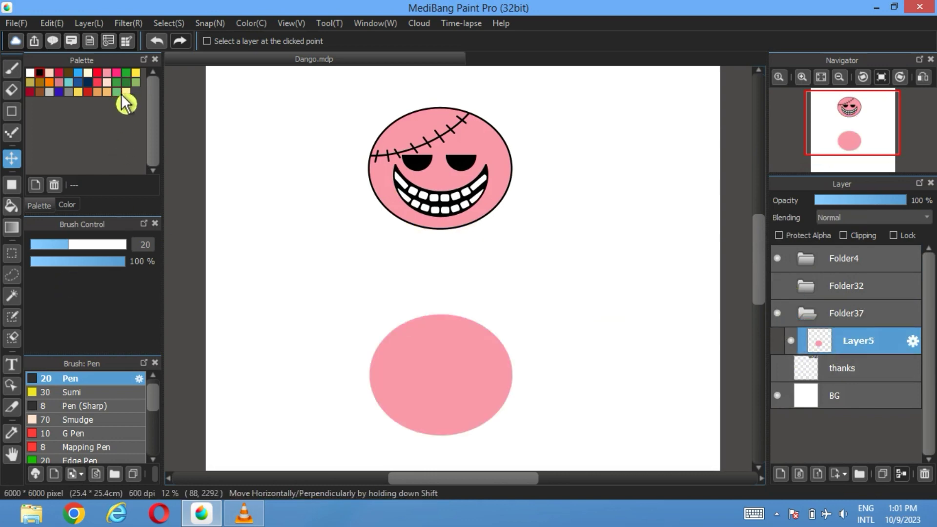
click(12, 205)
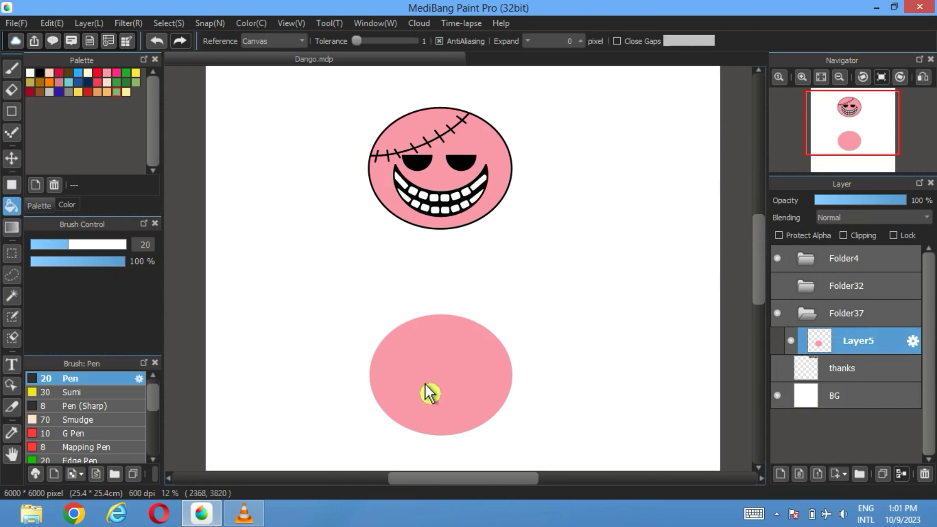
click(440, 391)
Select the green ball with the Magic Wand, draw a black selection border 20 px wide around it, and deselect.
key(w)
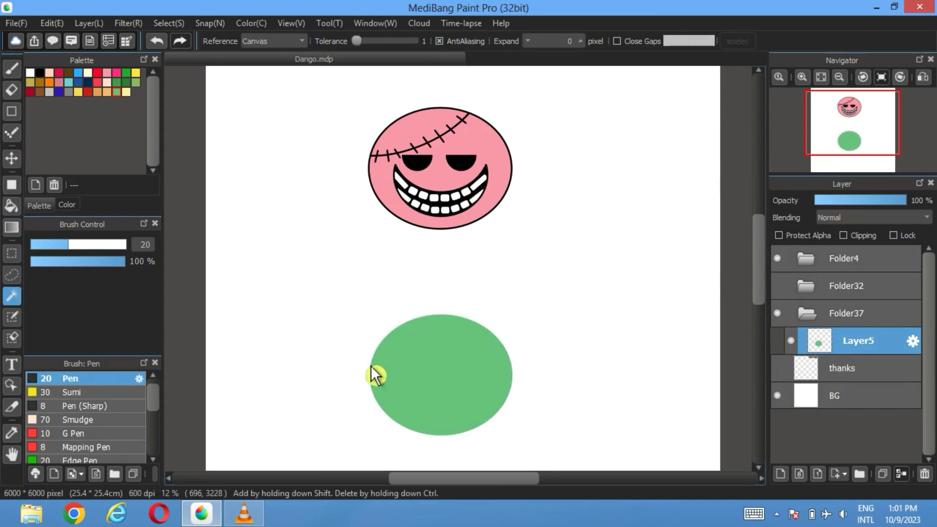
click(476, 381)
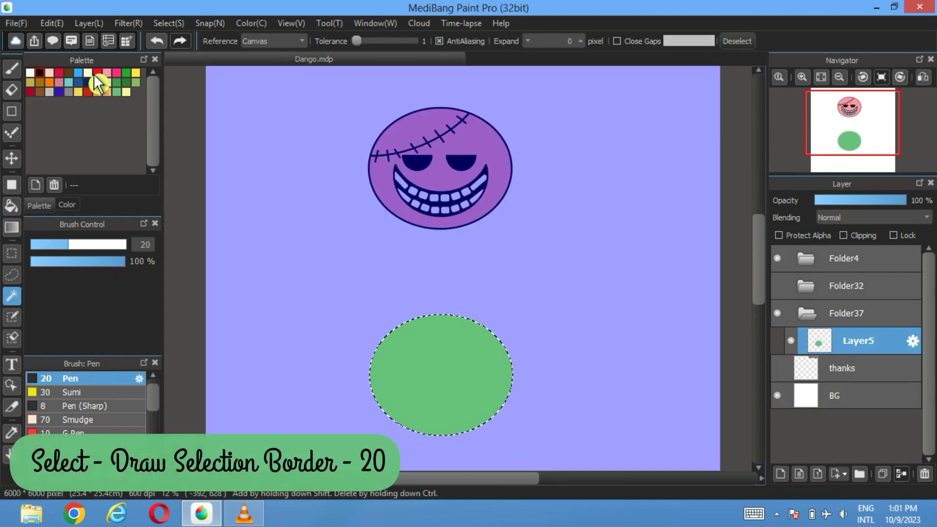
click(168, 22)
click(198, 226)
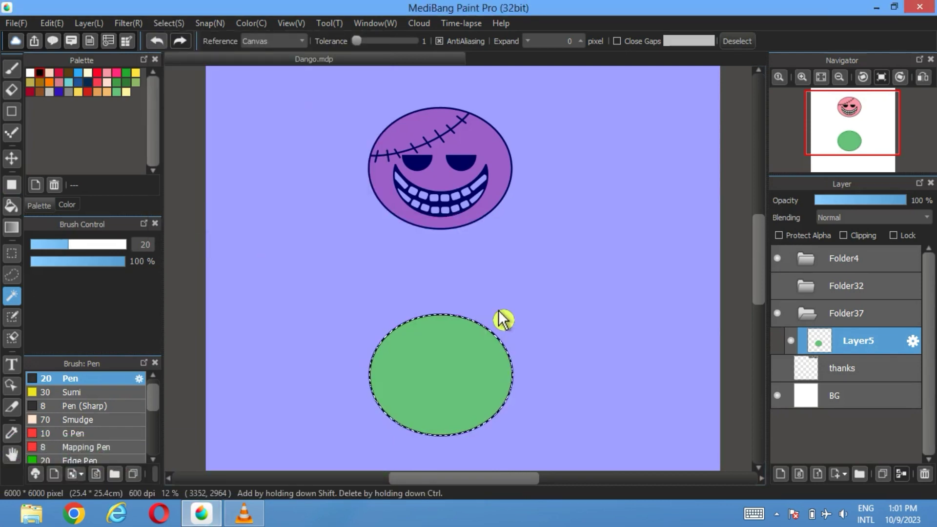
click(746, 43)
Add a layer above Layer5 and draw a straight black line sloping down to the right across the green ball's upper half.
scroll(414, 344, up, 2)
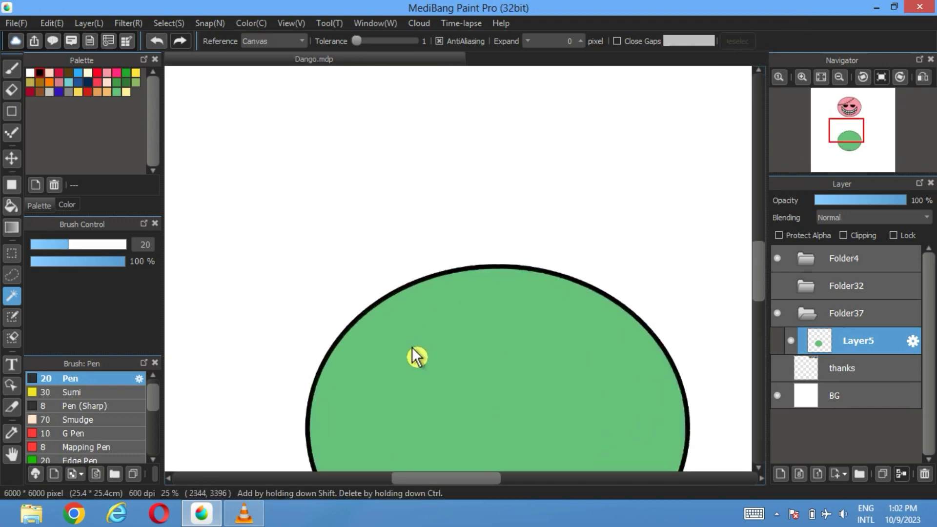
scroll(411, 347, up, 1)
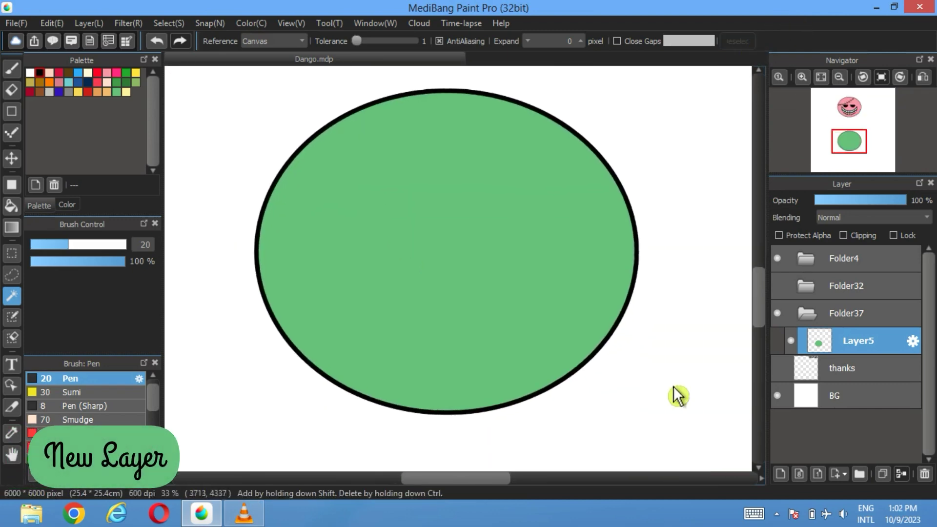
click(780, 473)
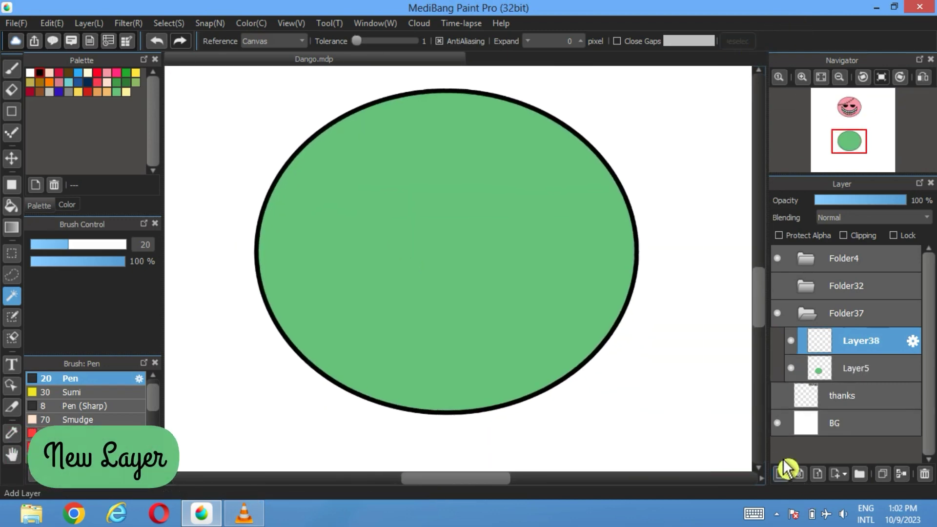
click(13, 112)
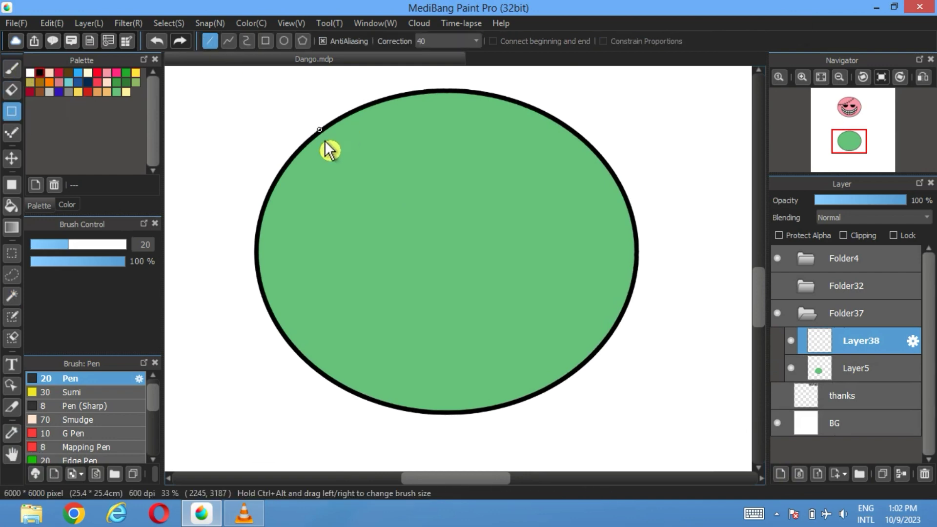
drag(548, 243, 658, 282)
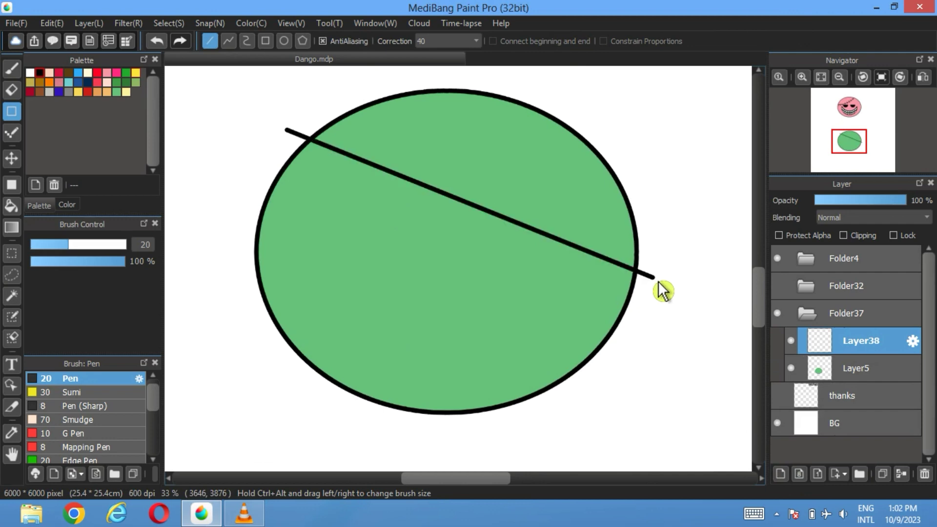
Duplicate the diagonal line's layer and move the copy up and slightly right to form a parallel bandage edge.
click(900, 471)
key(v)
drag(468, 180, 489, 138)
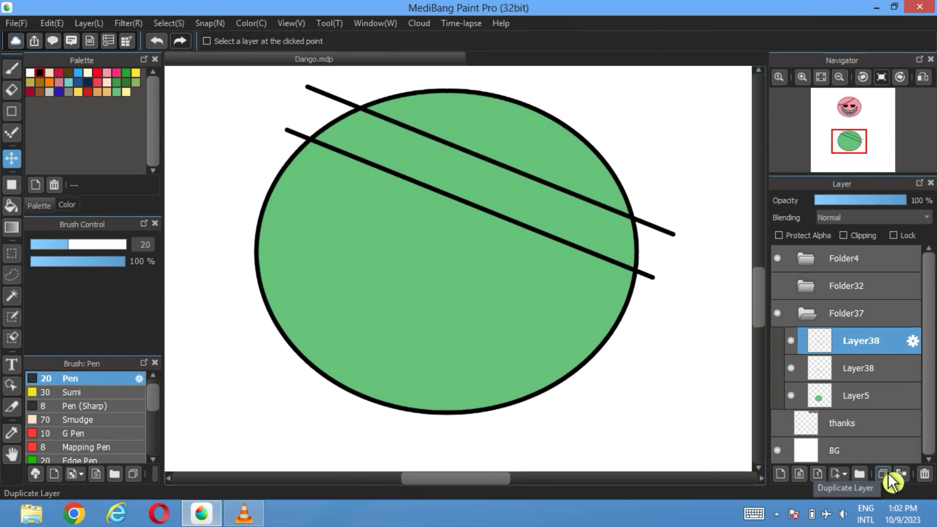
On a new layer, draw a straight line from near the lower diagonal's right end down past the ball's left edge.
click(780, 473)
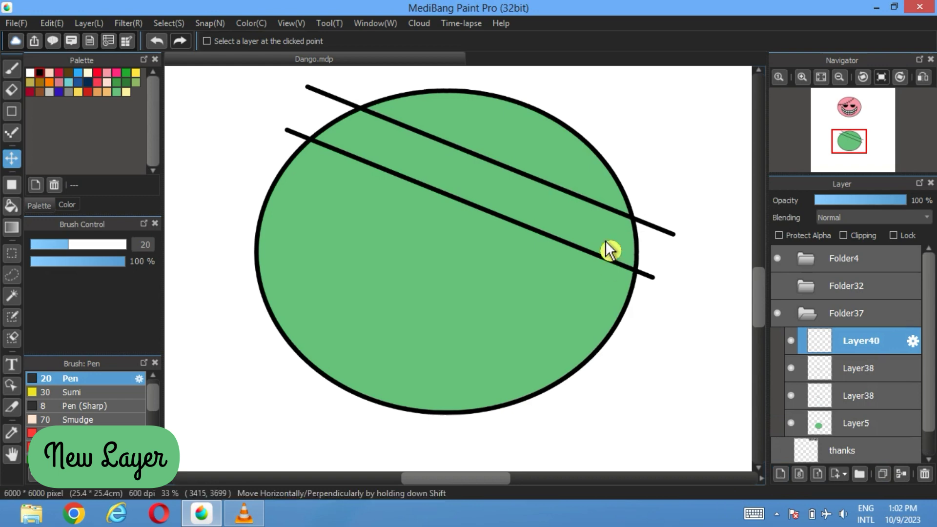
click(12, 112)
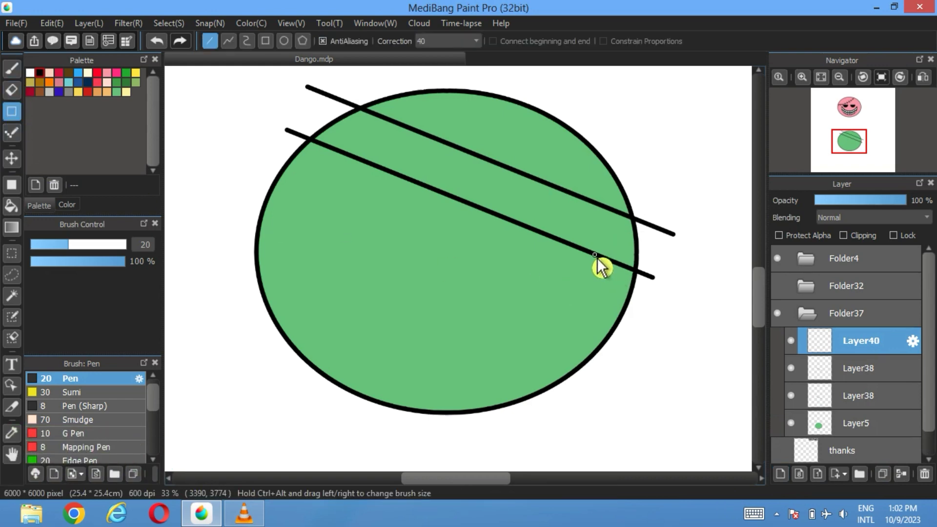
mouse_move(591, 253)
mouse_down()
mouse_move(286, 345)
mouse_move(252, 317)
mouse_up()
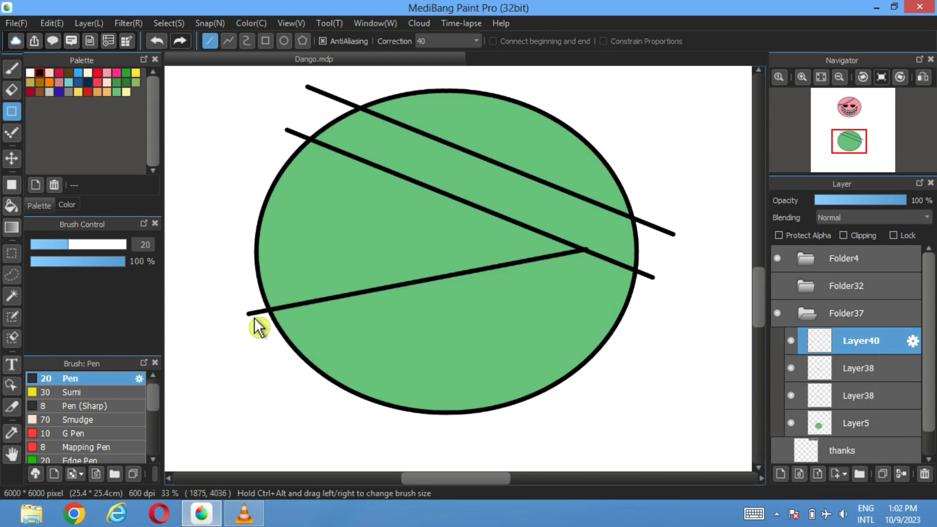
click(780, 474)
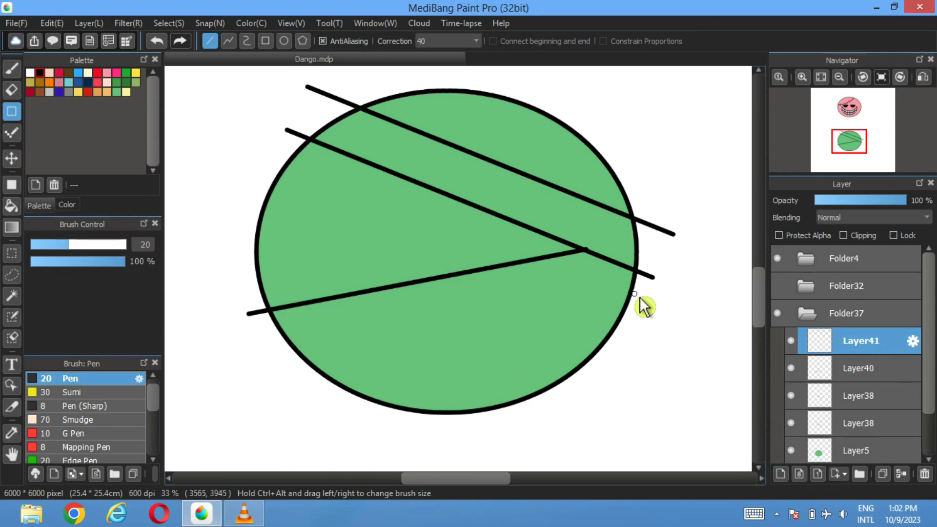
click(157, 41)
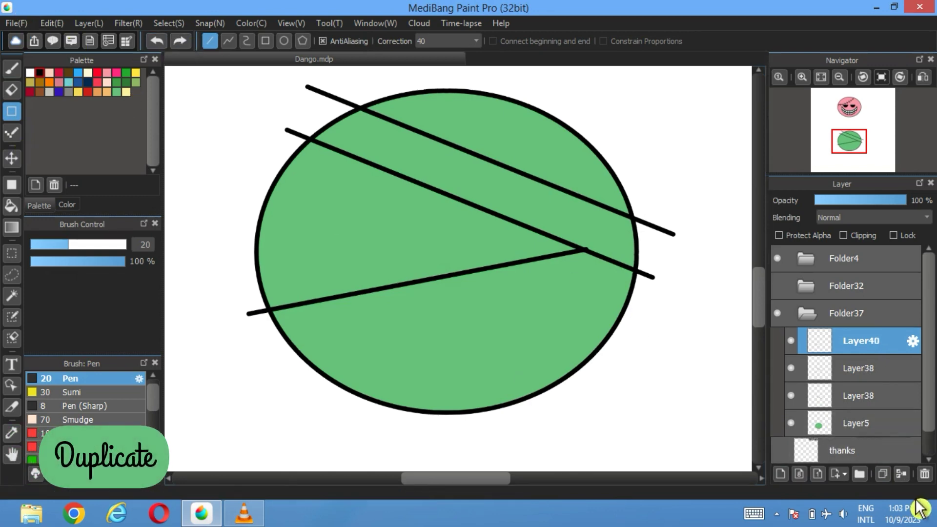
Duplicate Layer40 and move the copy down and right to form the second band's lower edge.
click(882, 474)
click(12, 158)
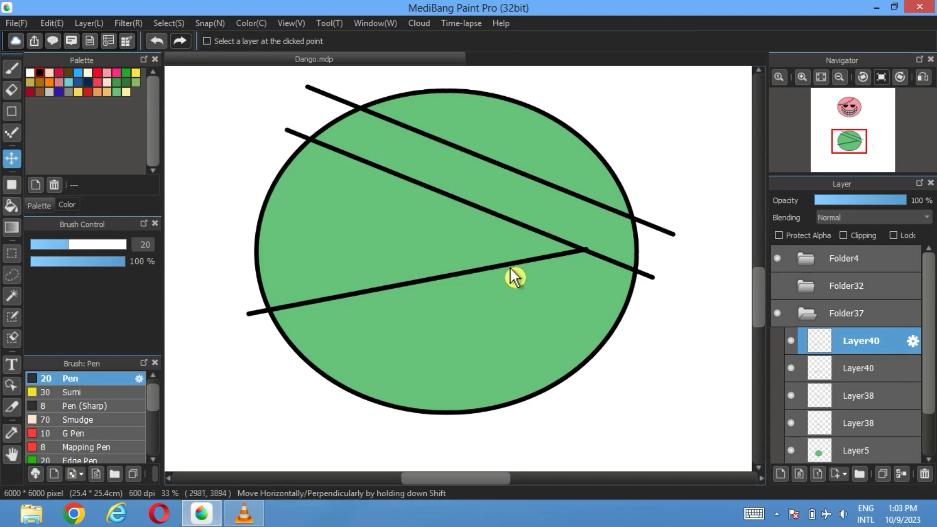
drag(512, 273, 558, 306)
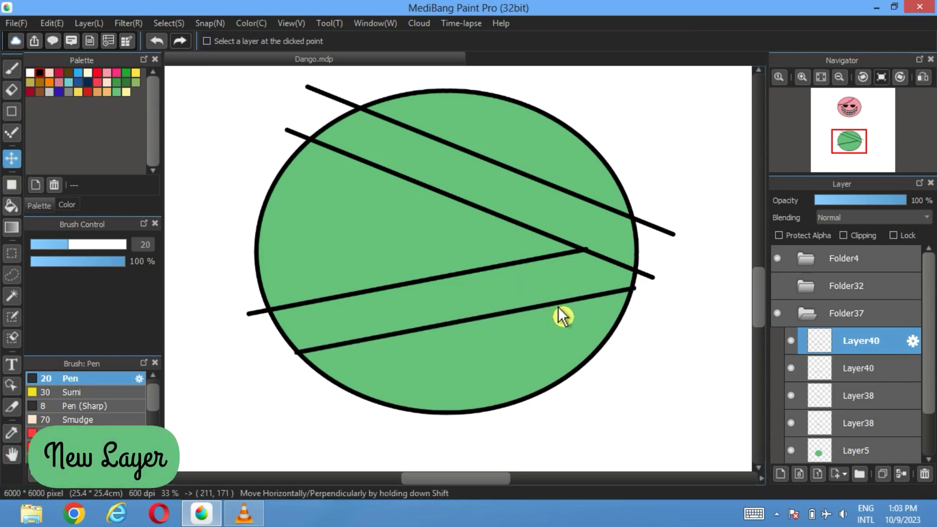
On a new layer, draw a short line sloping from the lower band down past the ball's lower-right edge.
click(781, 474)
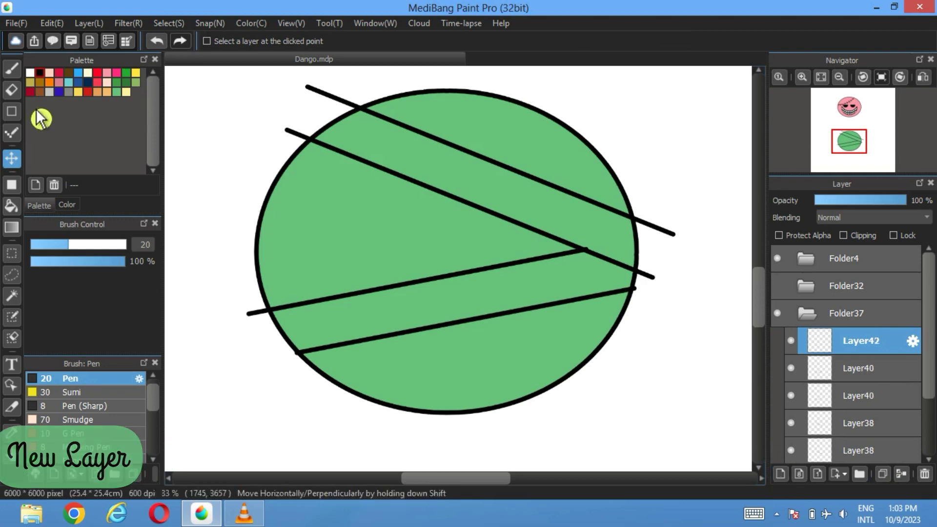
click(12, 111)
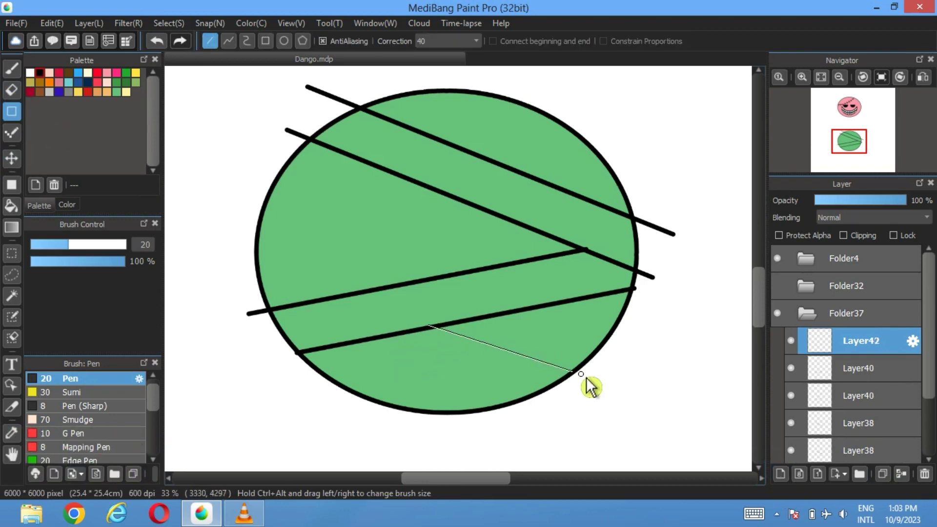
drag(586, 377, 587, 381)
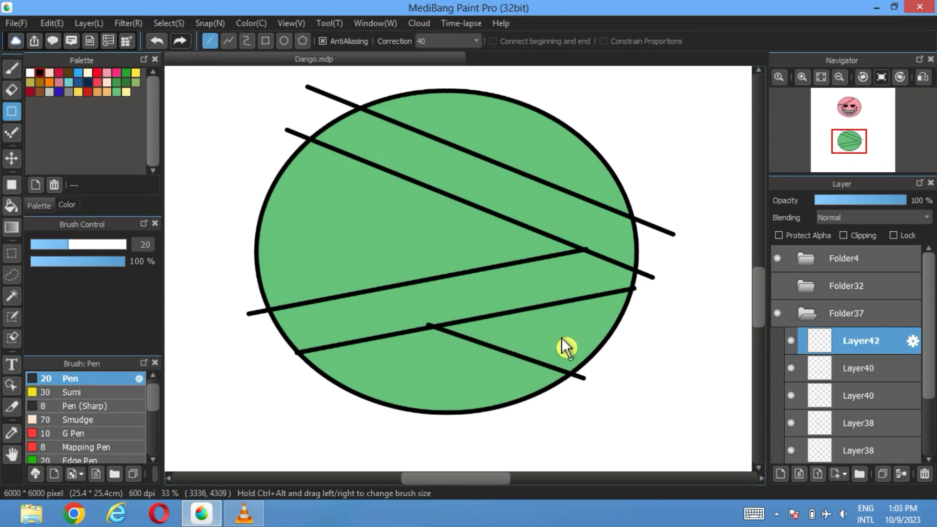
Duplicate the short line on Layer42, move the copy left along the lower band, and move the original up and right.
click(882, 474)
click(13, 159)
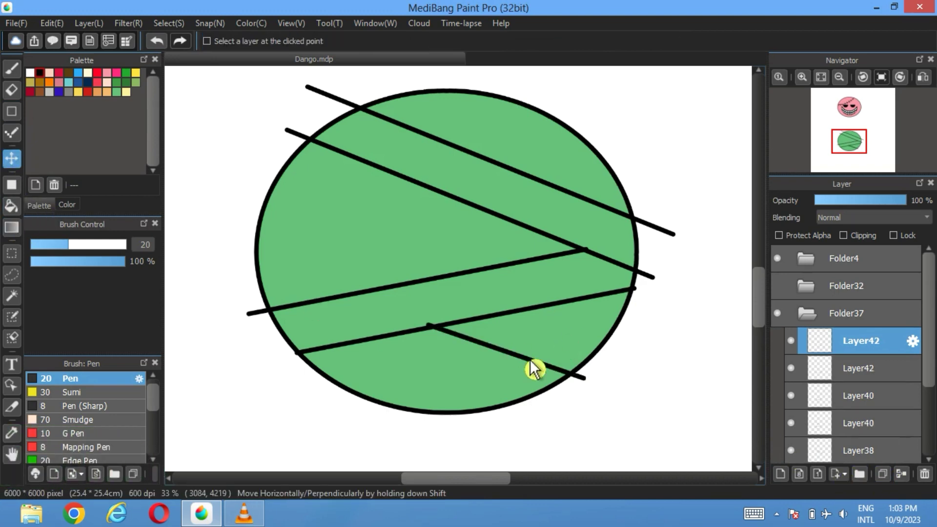
drag(534, 369, 495, 378)
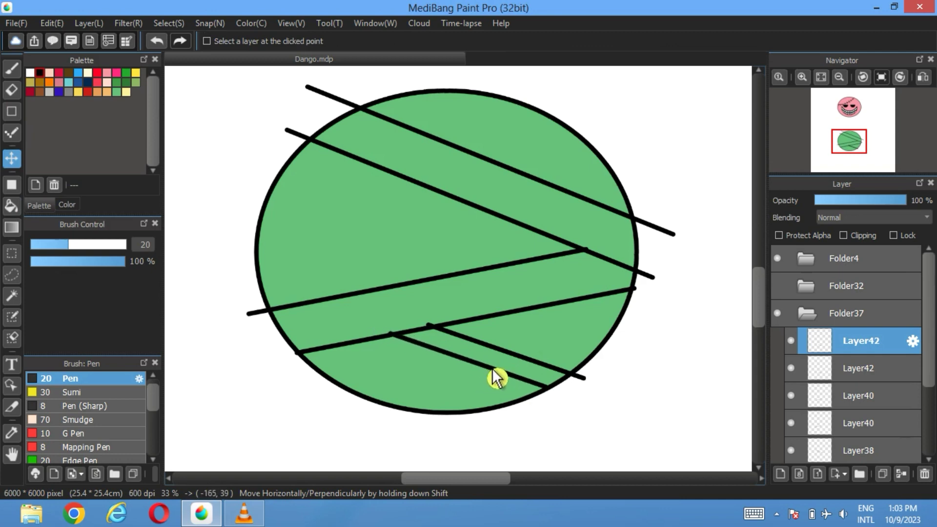
click(819, 368)
drag(546, 361, 599, 348)
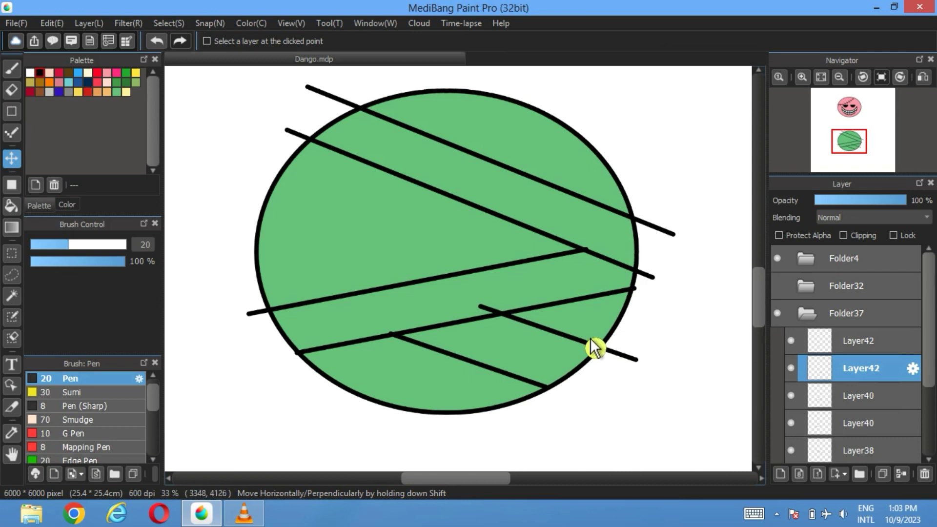
On a new layer above both Layer42 layers, draw two short parallel lines from the ball's upper-right edge to the top band.
drag(860, 373, 847, 359)
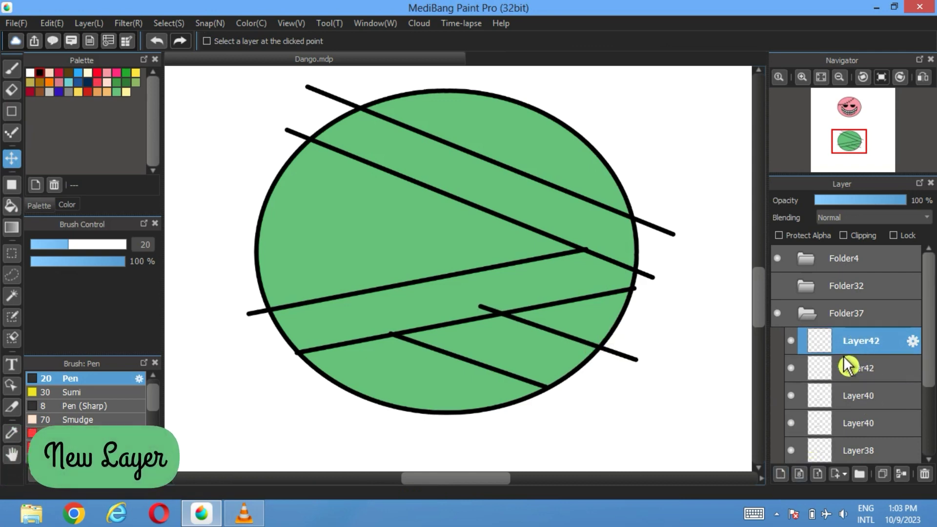
click(780, 473)
click(11, 111)
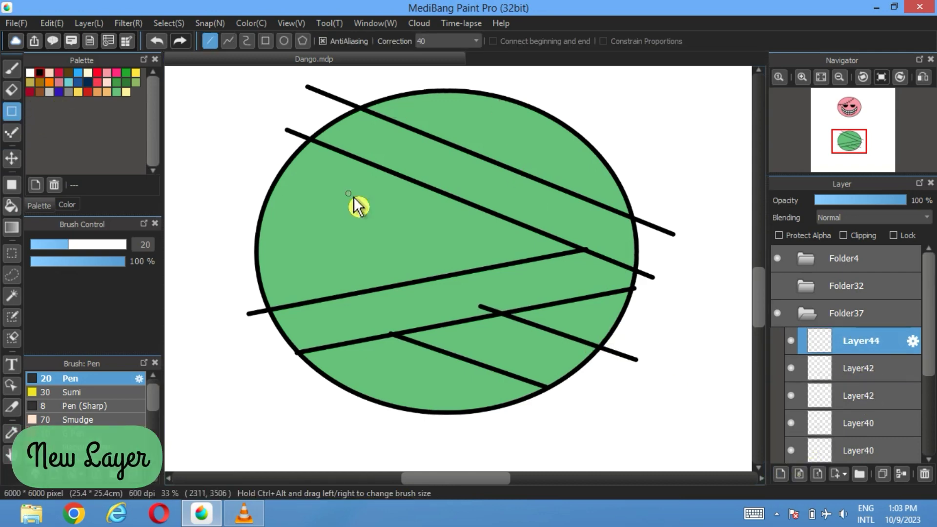
drag(541, 101, 461, 157)
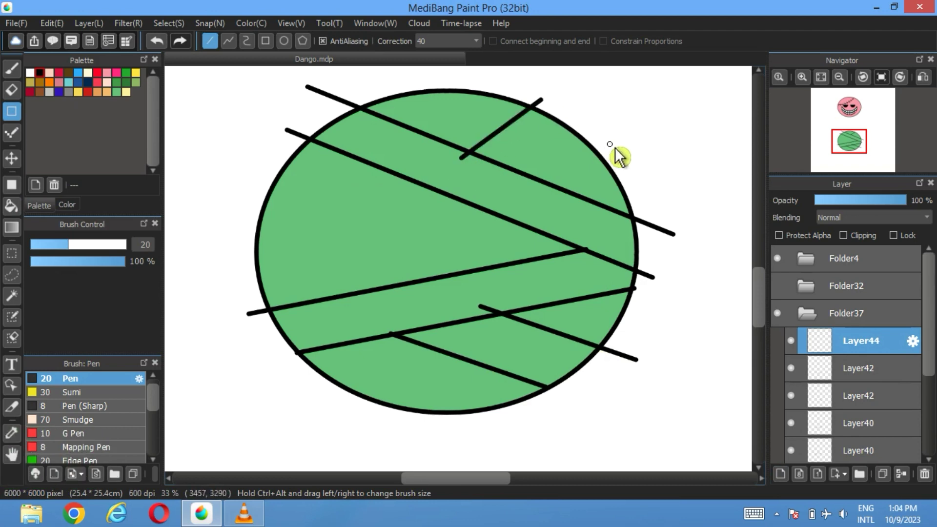
drag(546, 198, 542, 204)
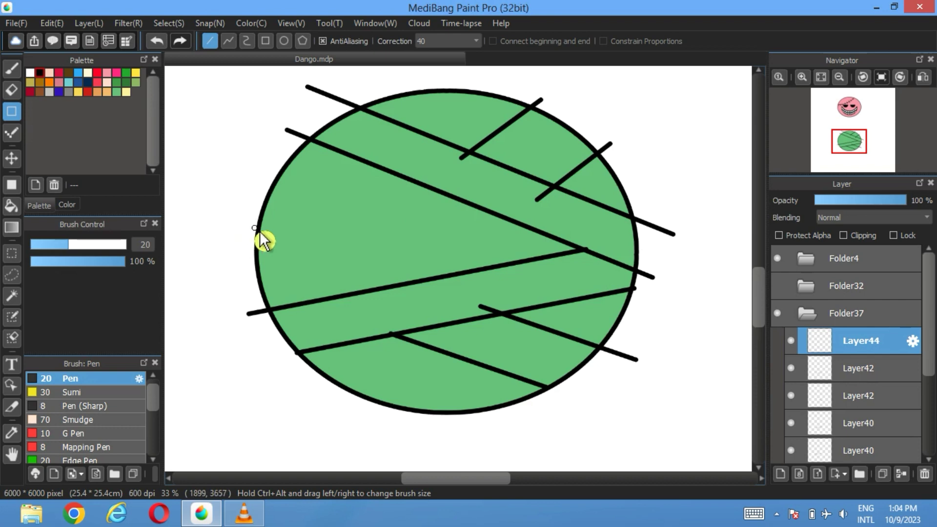
Erase the ends of Layer44's two short lines that overshoot the outline and top band, with the eraser size set to 79.
click(12, 90)
scroll(551, 188, up, 3)
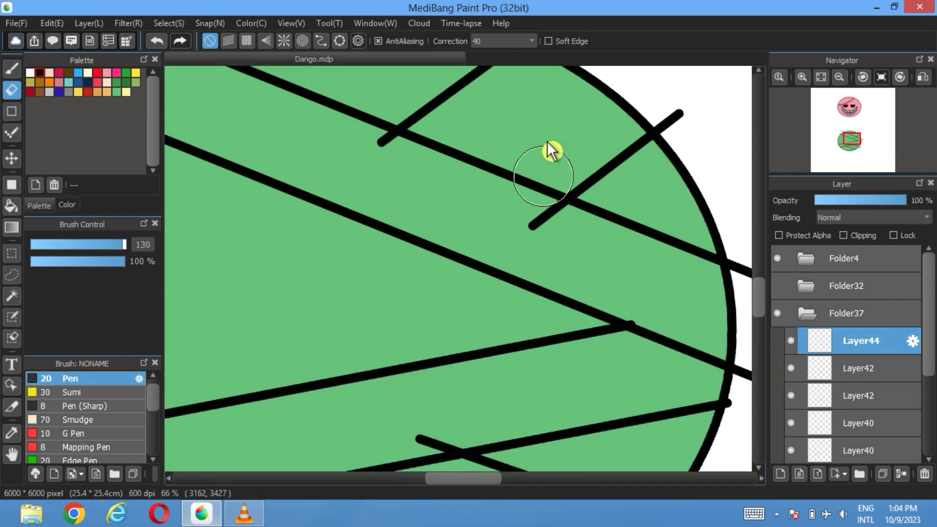
drag(552, 152, 496, 234)
click(575, 209)
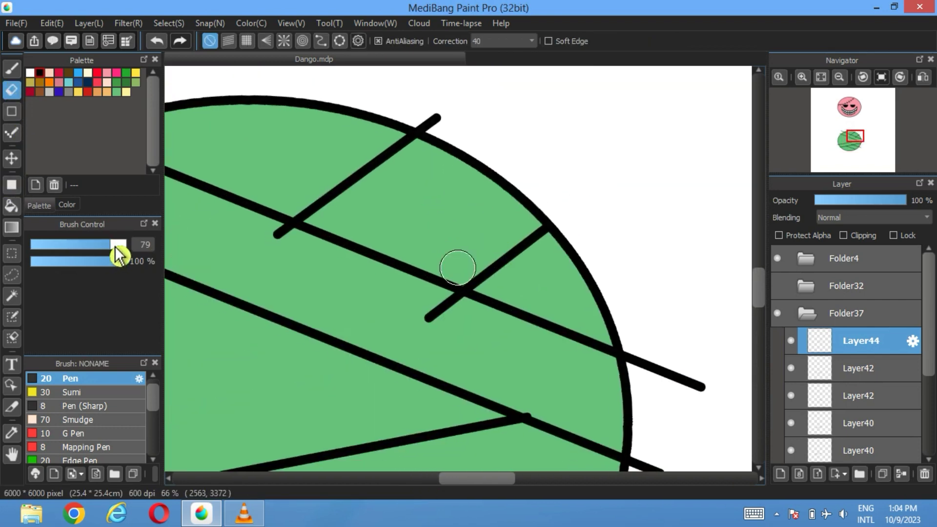
drag(461, 314, 434, 317)
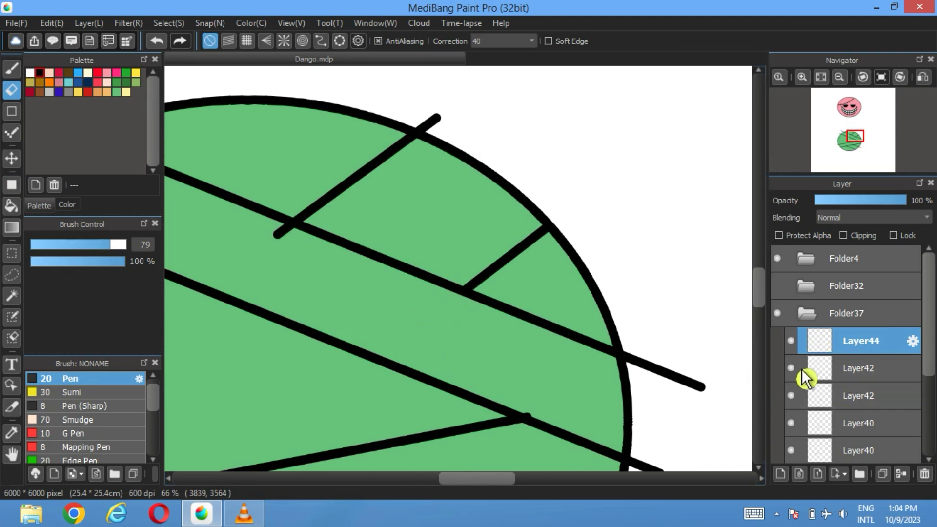
double_click(794, 344)
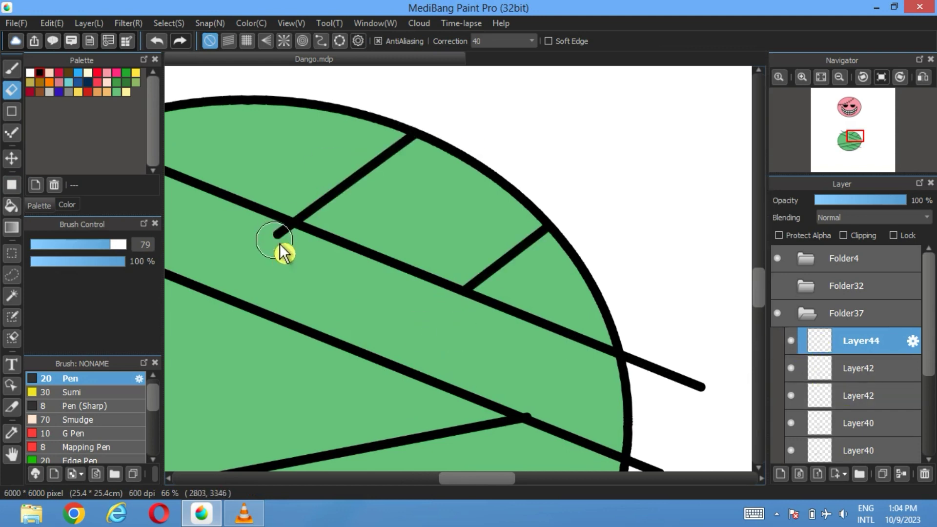
Erase the overshooting ends of the short lines on both Layer42 layers at the lower band and the ball's outline.
scroll(471, 384, down, 2)
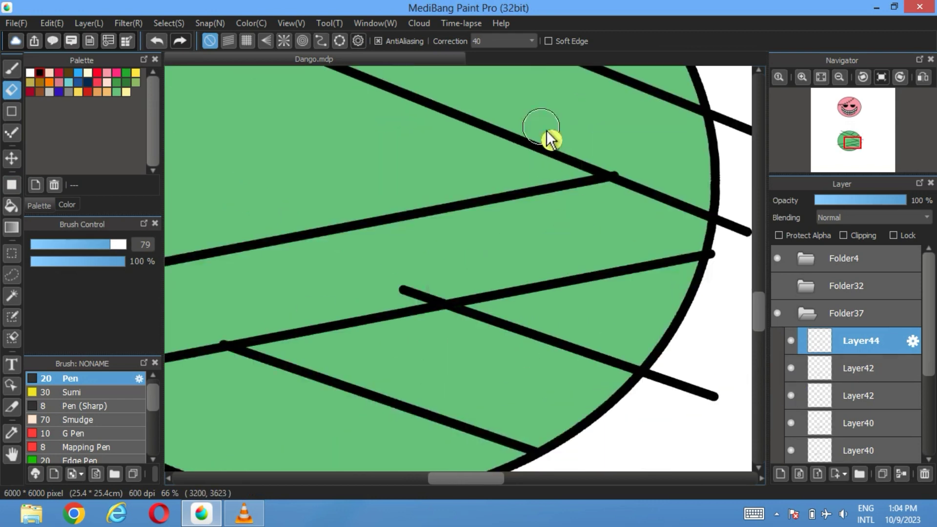
click(873, 373)
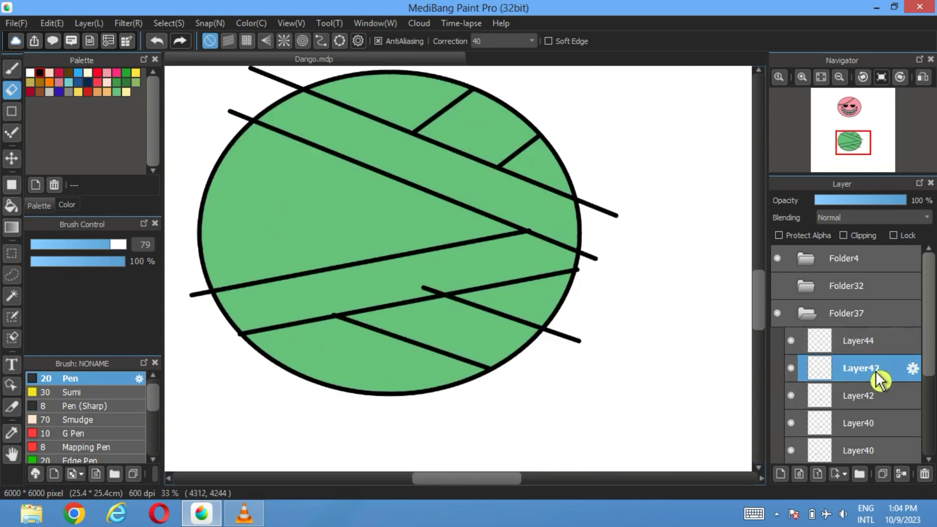
scroll(491, 333, up, 2)
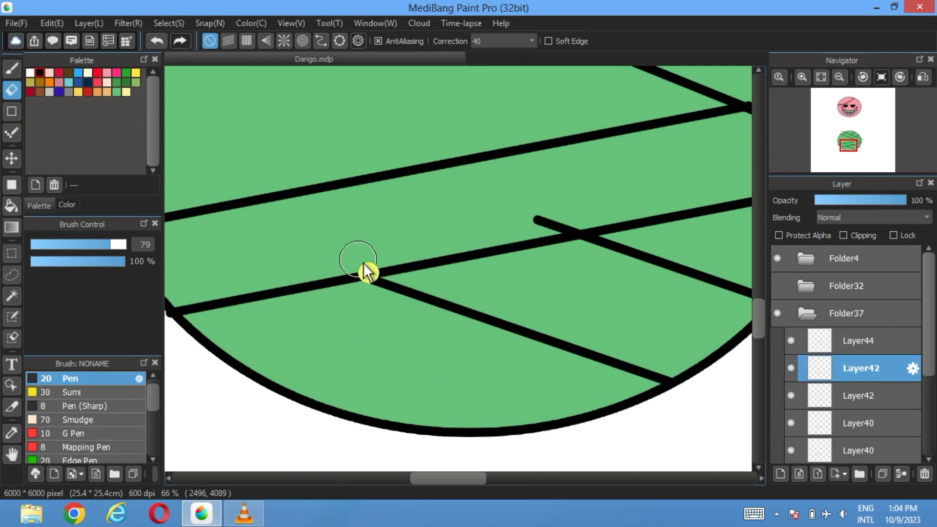
click(800, 395)
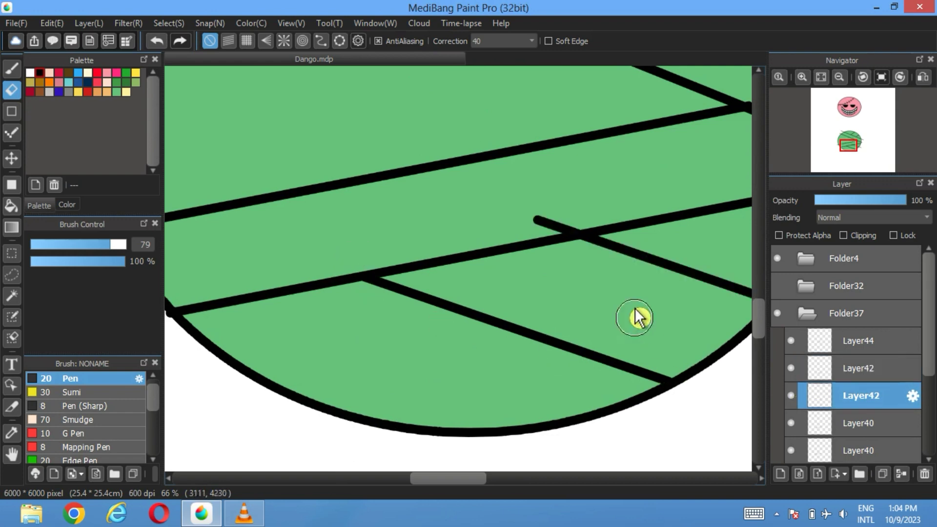
drag(638, 315, 461, 325)
drag(373, 230, 390, 238)
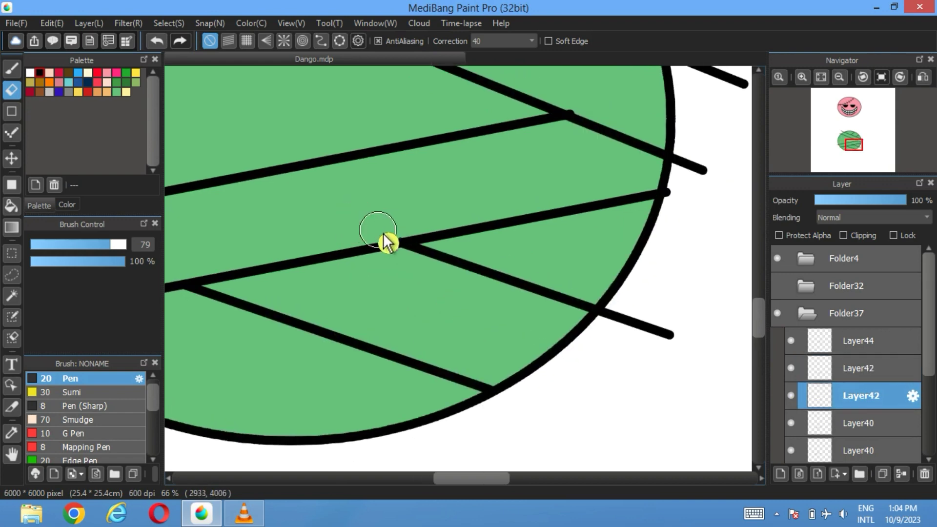
drag(622, 328, 675, 336)
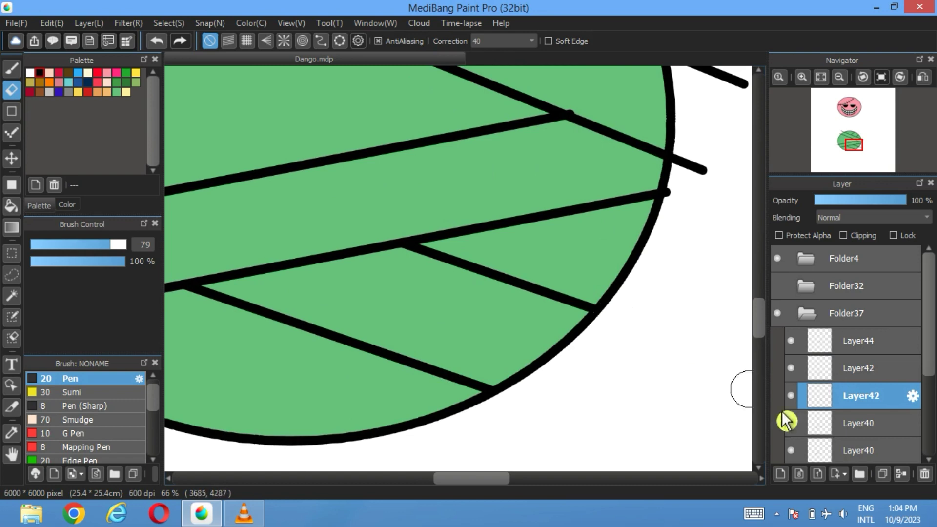
Erase the overshooting ends of the lower band's two lines, working on each of the two Layer40 layers.
click(791, 423)
click(791, 423)
click(837, 431)
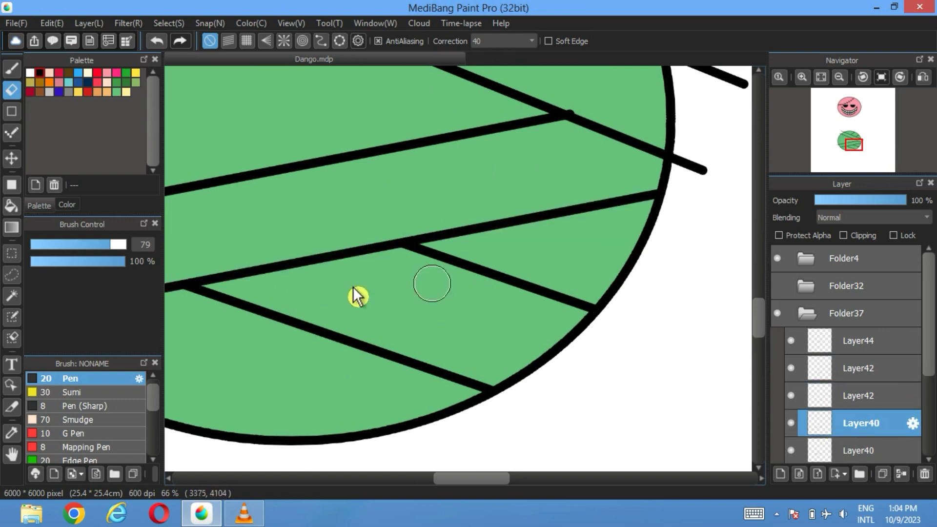
drag(355, 295, 654, 230)
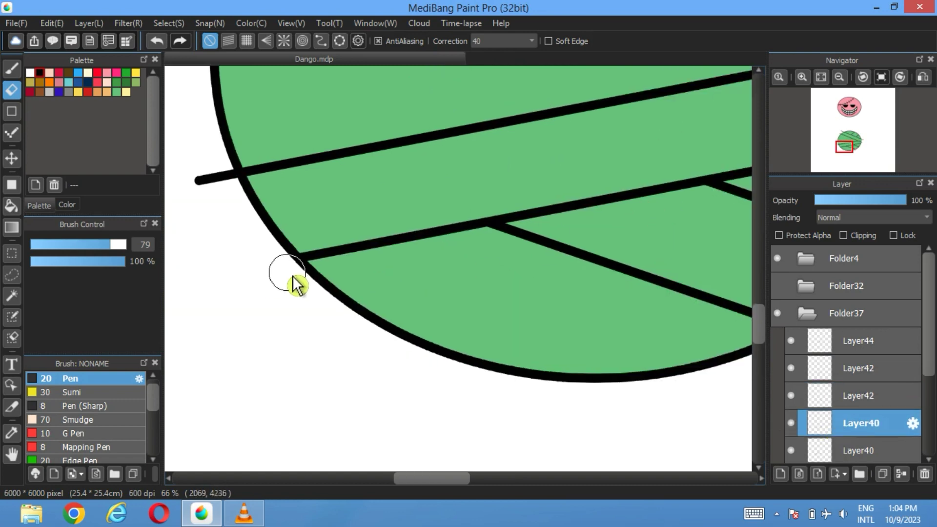
click(791, 450)
click(791, 449)
click(853, 450)
drag(241, 184, 187, 197)
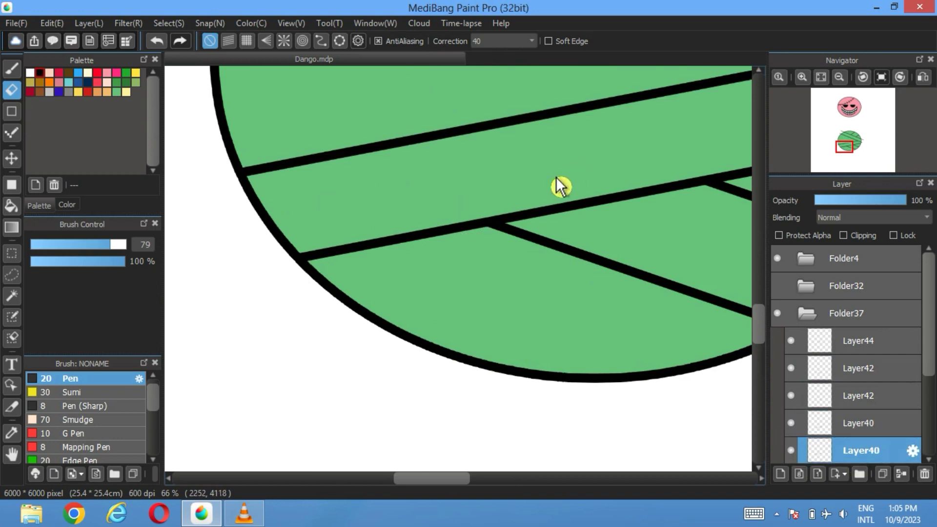
drag(561, 186, 566, 273)
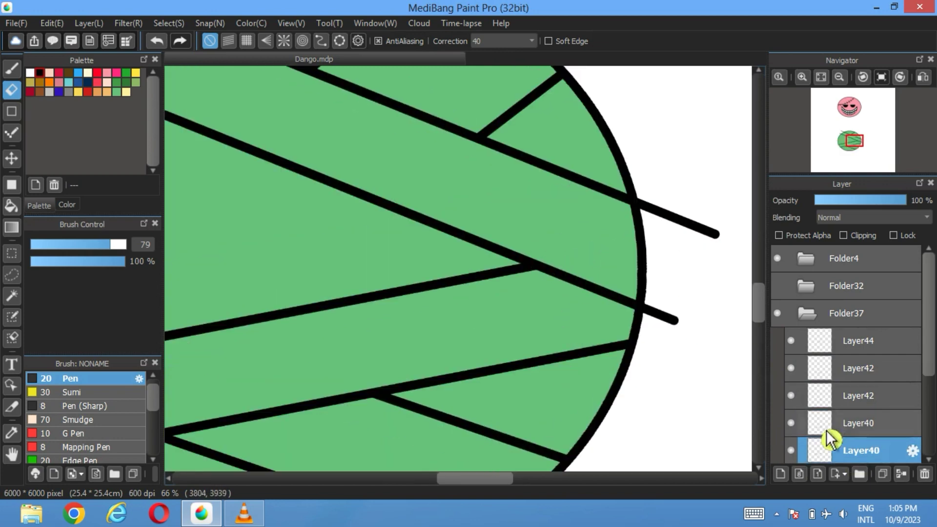
Erase the parts of the upper band's two lines that extend past the ball's right edge on the Layer38 layers.
scroll(863, 376, down, 3)
click(792, 394)
click(791, 394)
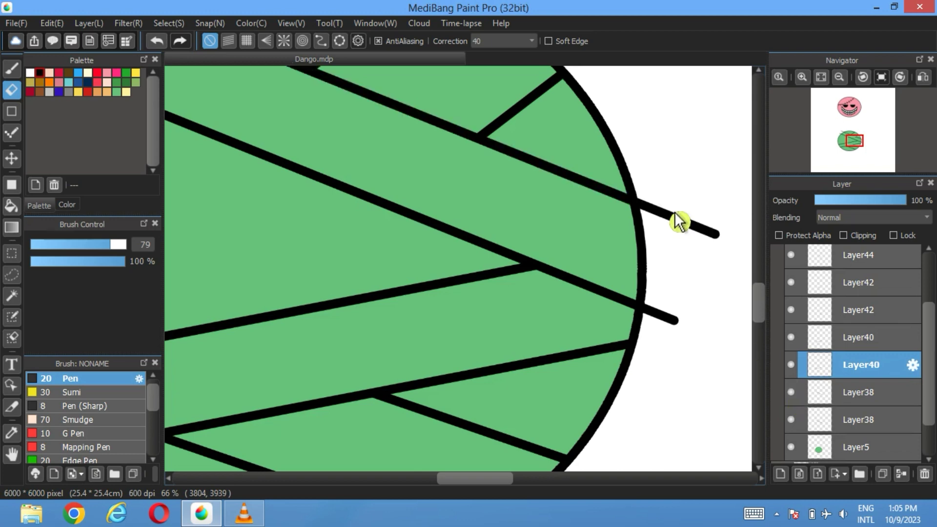
click(800, 366)
click(800, 366)
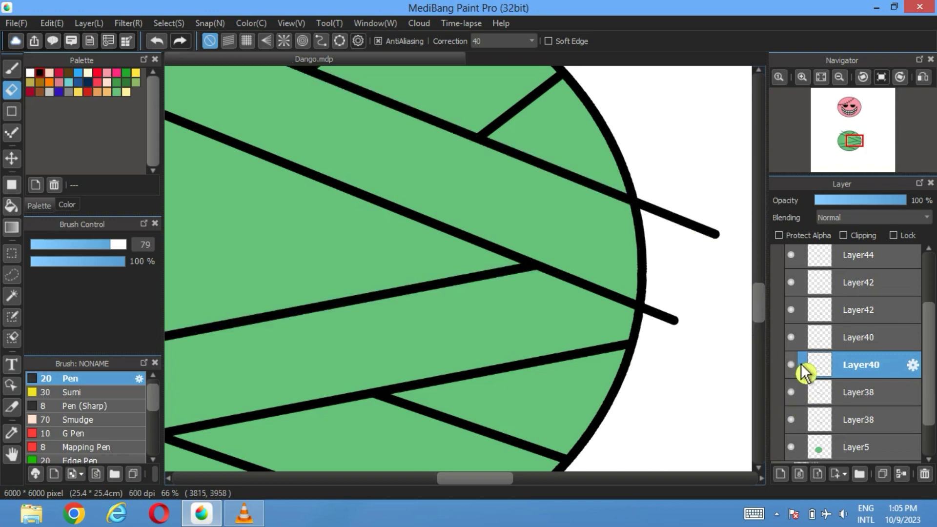
click(795, 394)
click(795, 394)
click(851, 398)
mouse_move(671, 218)
mouse_down()
mouse_move(654, 202)
mouse_move(749, 251)
mouse_up()
click(800, 423)
drag(709, 345, 673, 320)
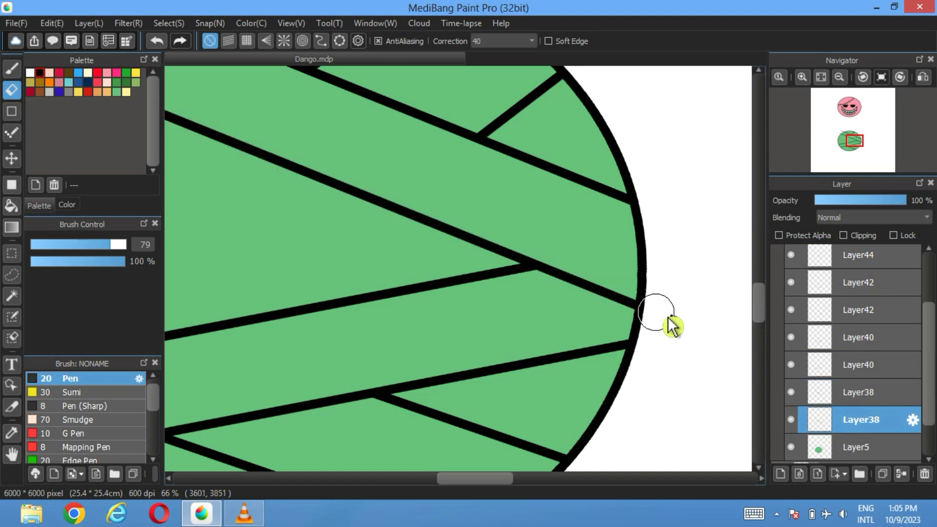
Erase the parts of both Layer38 lines that extend past the ball's upper-left outline.
mouse_move(314, 203)
mouse_down()
mouse_move(604, 385)
mouse_move(679, 394)
mouse_up()
drag(429, 263, 317, 225)
click(800, 391)
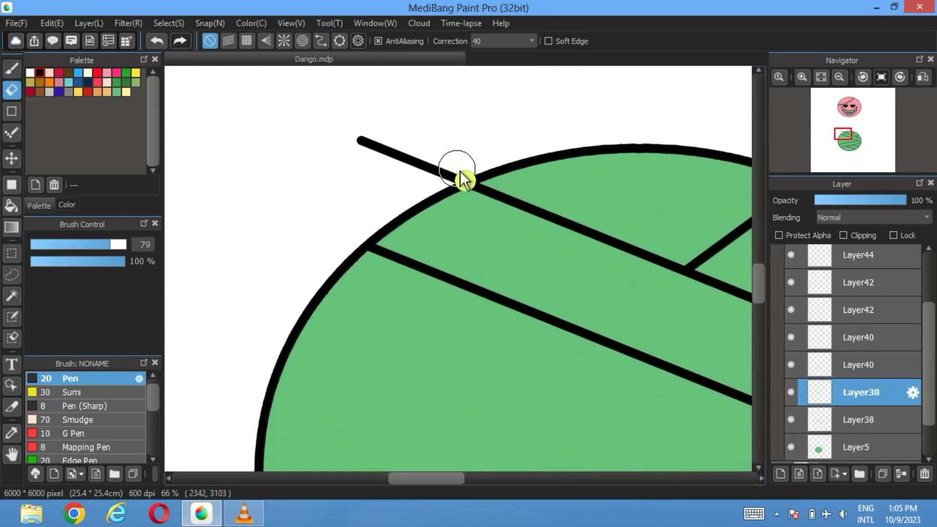
mouse_move(463, 185)
mouse_down()
mouse_move(344, 135)
mouse_move(357, 141)
mouse_up()
Create a folder inside Folder37 and move all the band line layers, from Layer44 down to Layer38, into it.
key(ctrl+g)
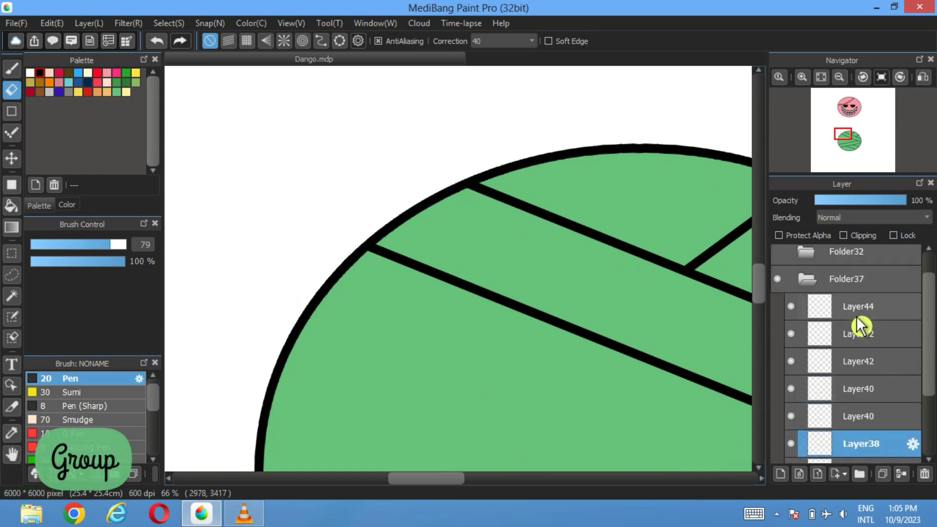
click(859, 473)
click(853, 341)
scroll(857, 328, down, 3)
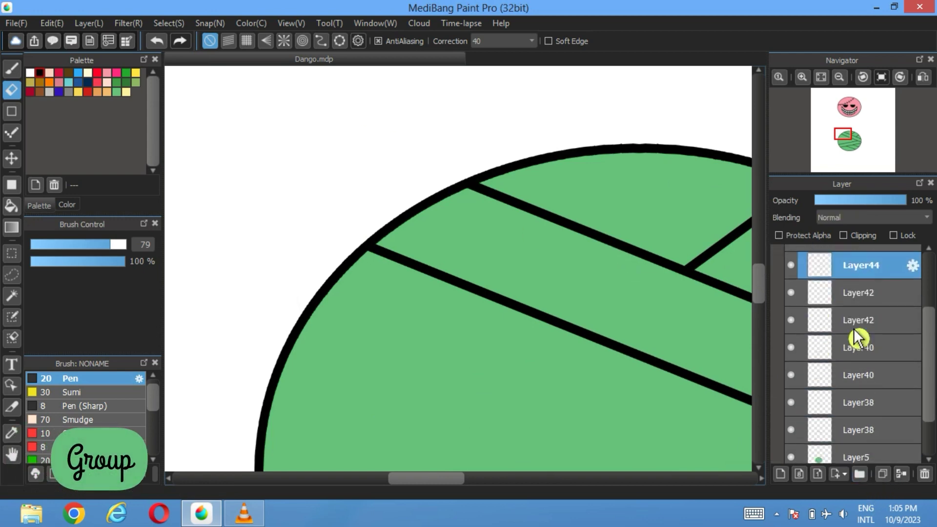
shift+click(874, 424)
drag(870, 342, 851, 314)
Add a new layer above Folder45 and, with the folder hidden, fill the whole green ball with white on it.
click(875, 334)
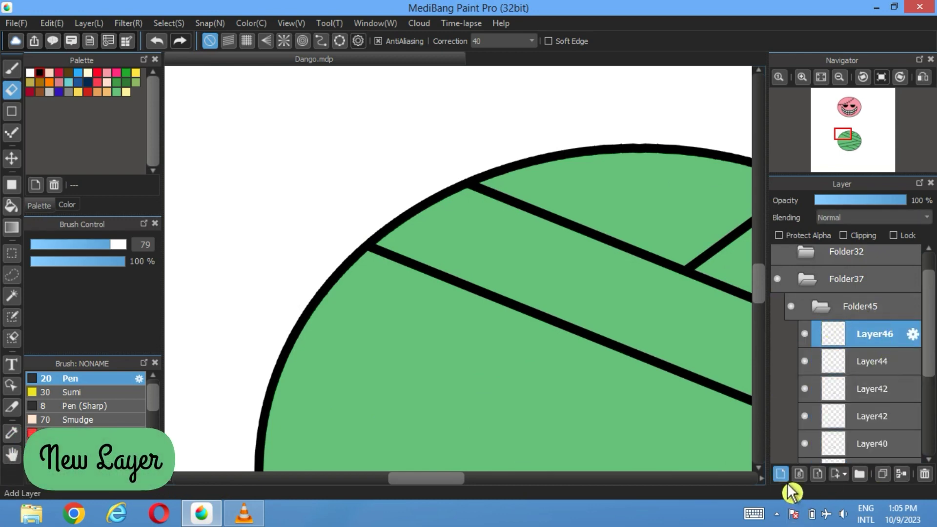
scroll(602, 244, down, 2)
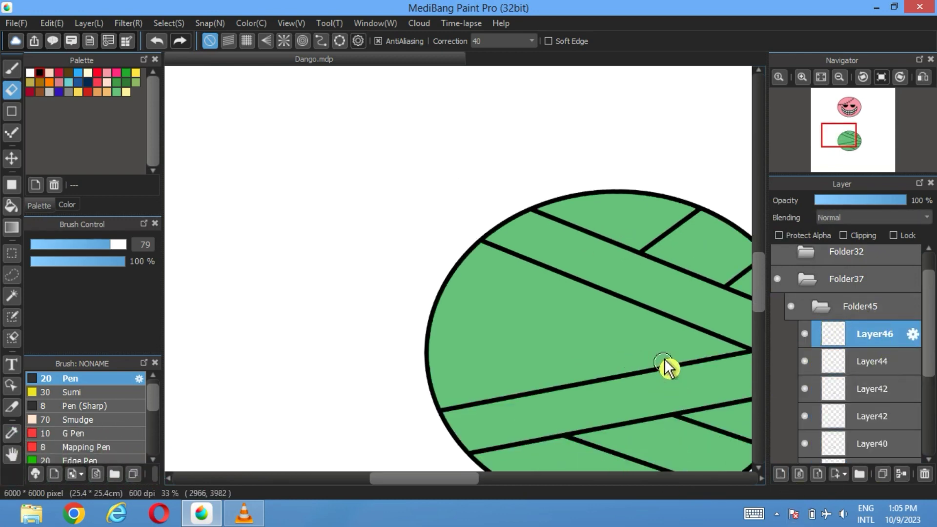
scroll(622, 308, down, 1)
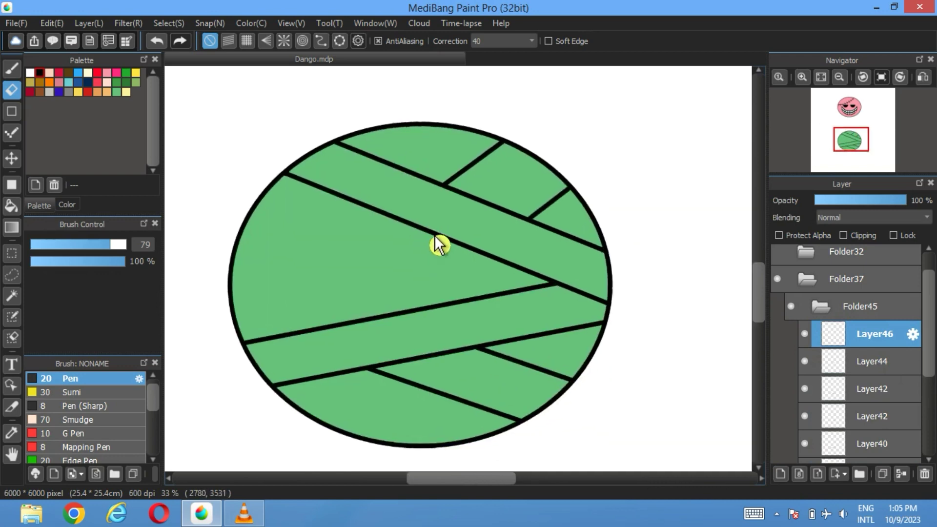
scroll(439, 245, up, 2)
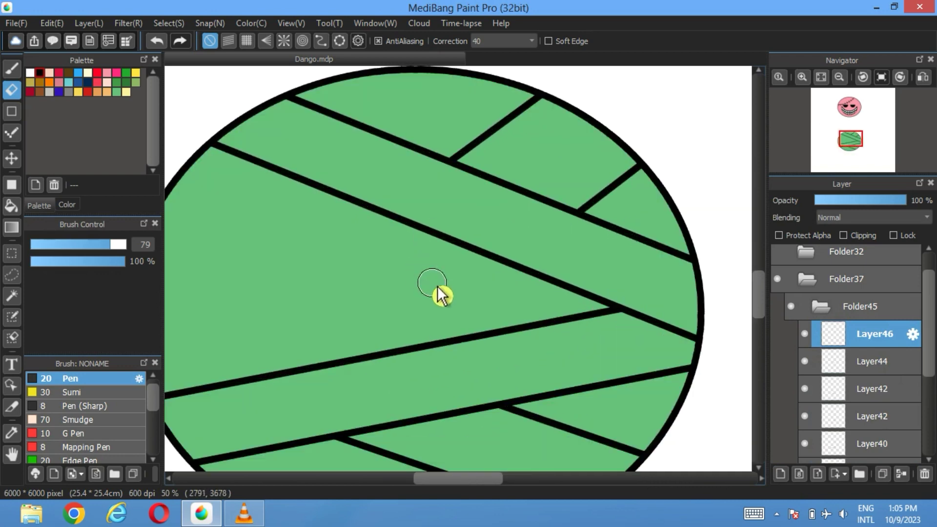
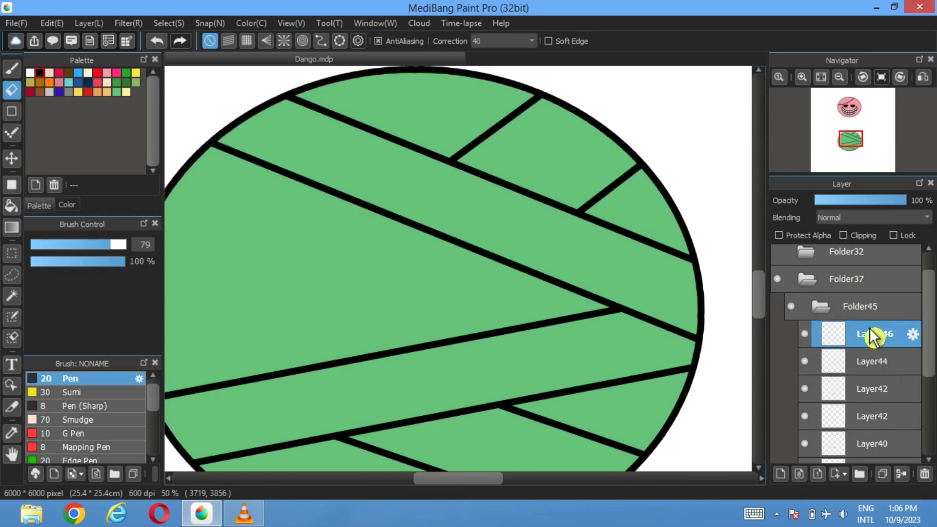
drag(871, 337, 790, 308)
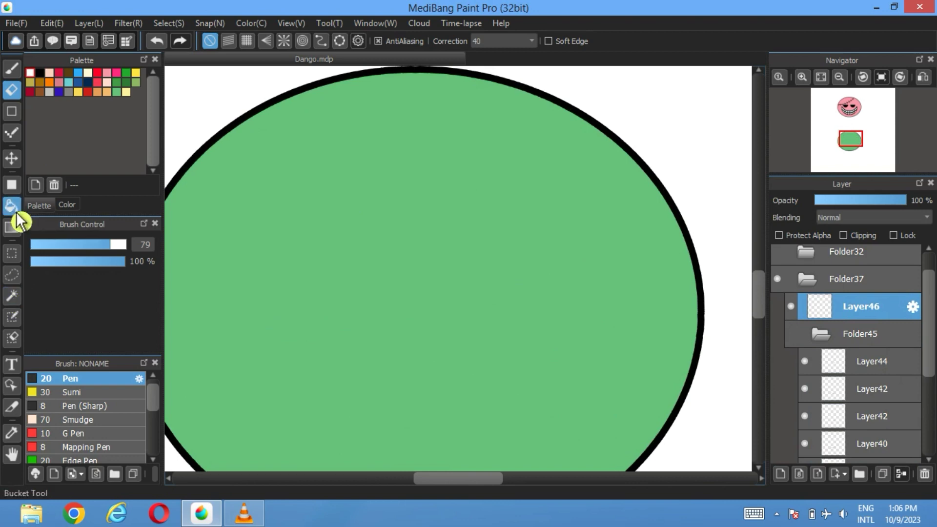
click(13, 207)
key(ctrl+z)
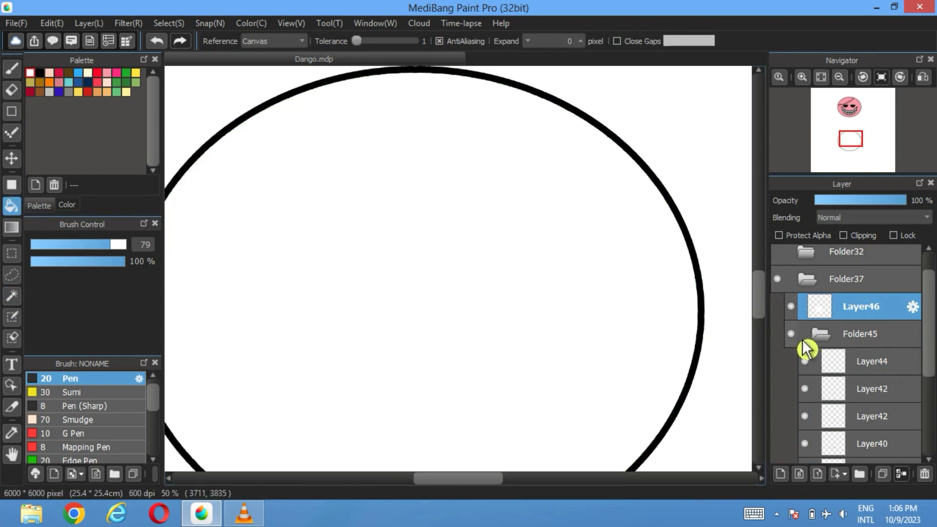
Select the wedge-shaped area between the two bands with the Magic Wand and cut it out of Layer46's white fill.
click(790, 306)
click(13, 295)
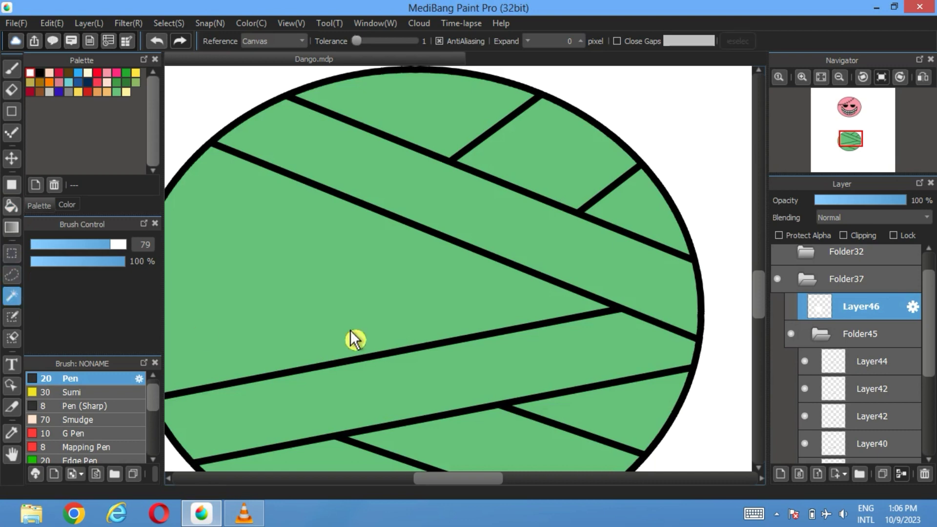
click(428, 309)
click(792, 306)
click(858, 361)
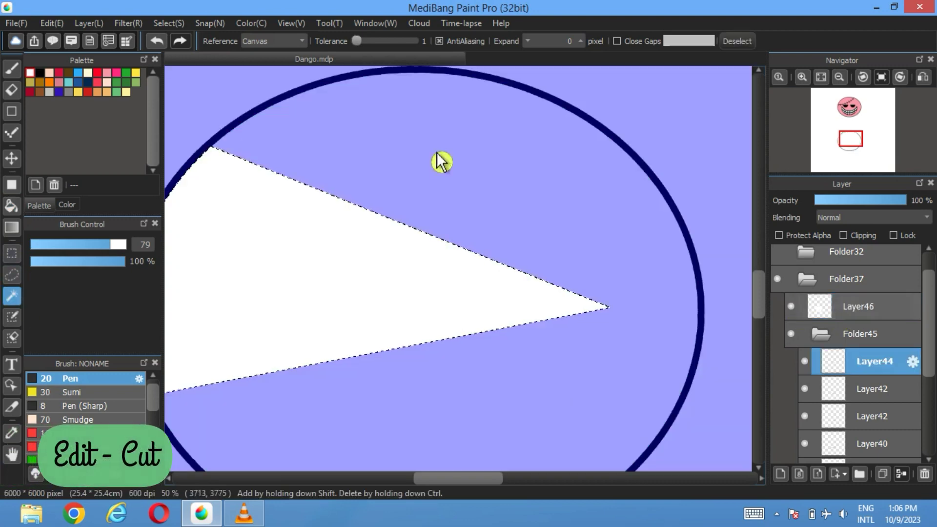
click(851, 309)
click(52, 23)
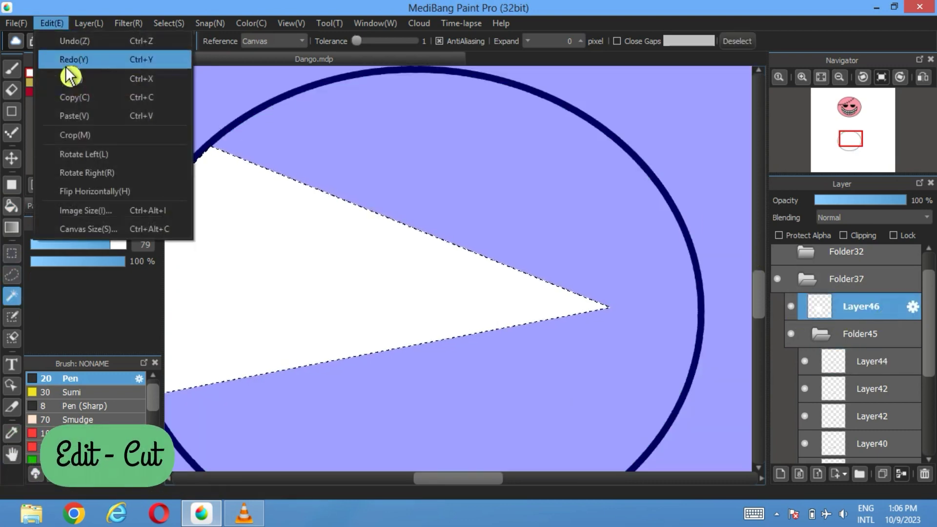
click(73, 76)
click(748, 48)
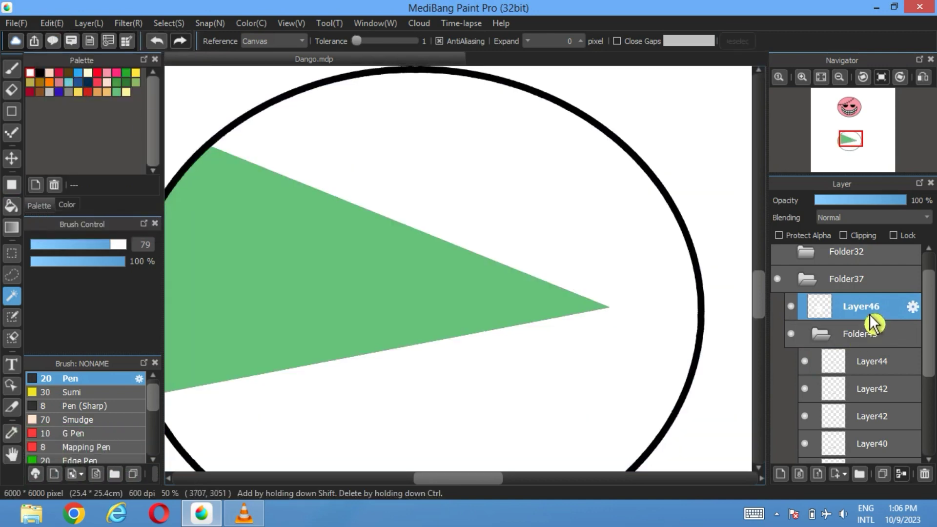
Move Layer46 to the bottom of Folder45, beneath both Layer38 layers, and collapse the folder.
drag(876, 316, 873, 421)
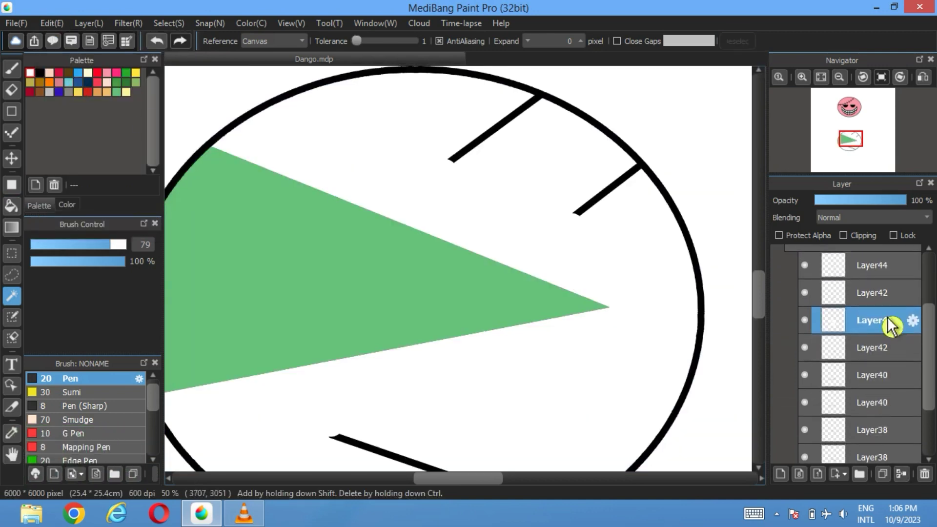
drag(892, 320, 887, 439)
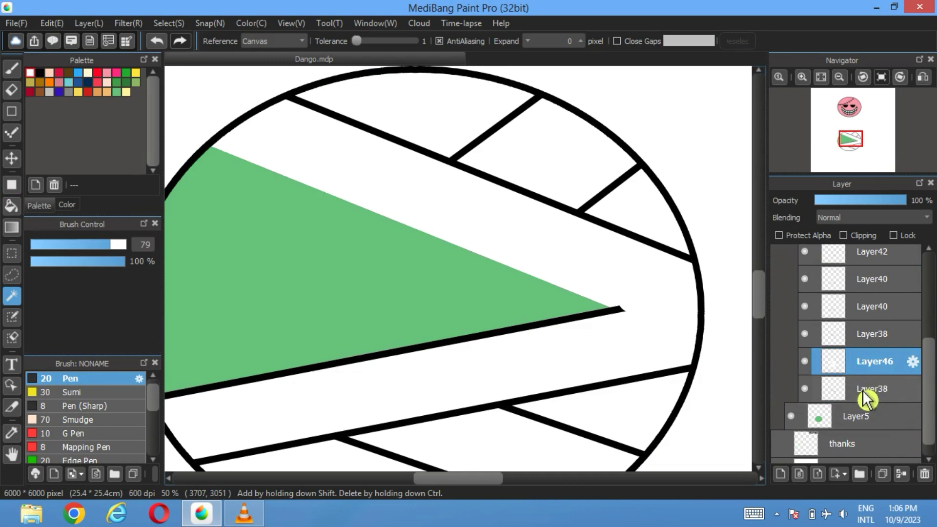
drag(866, 398, 810, 360)
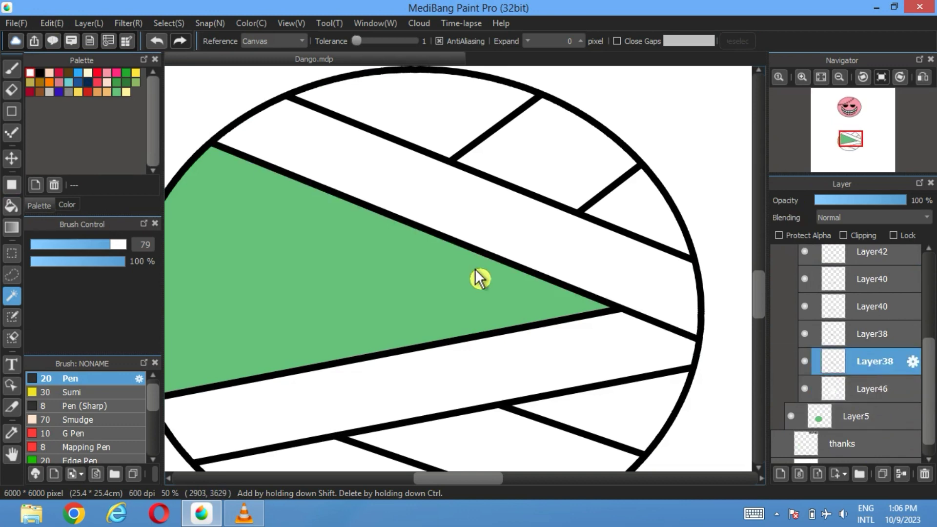
scroll(475, 276, down, 3)
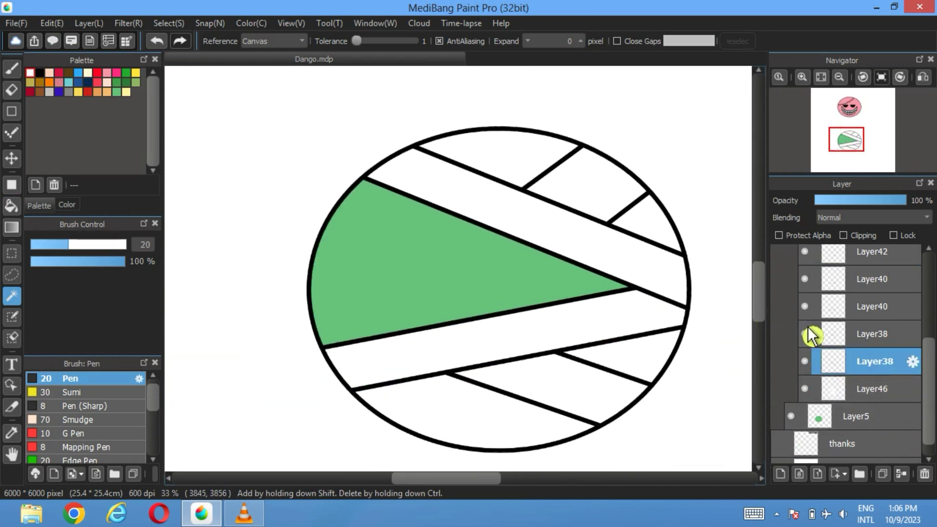
scroll(810, 336, up, 2)
click(797, 272)
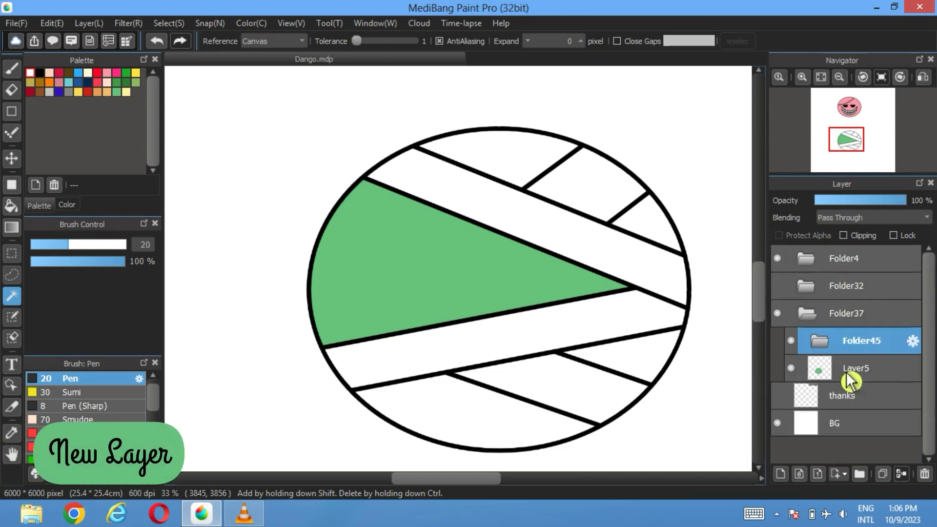
On a new layer above Folder45, draw a filled white circle in the lower-left part of the green wedge, with proportions constrained.
click(780, 473)
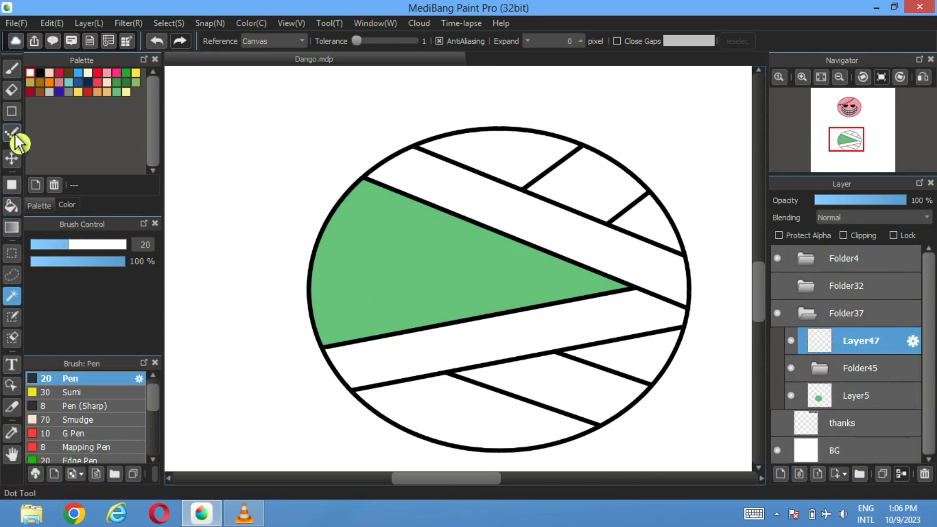
click(12, 186)
click(248, 41)
click(236, 62)
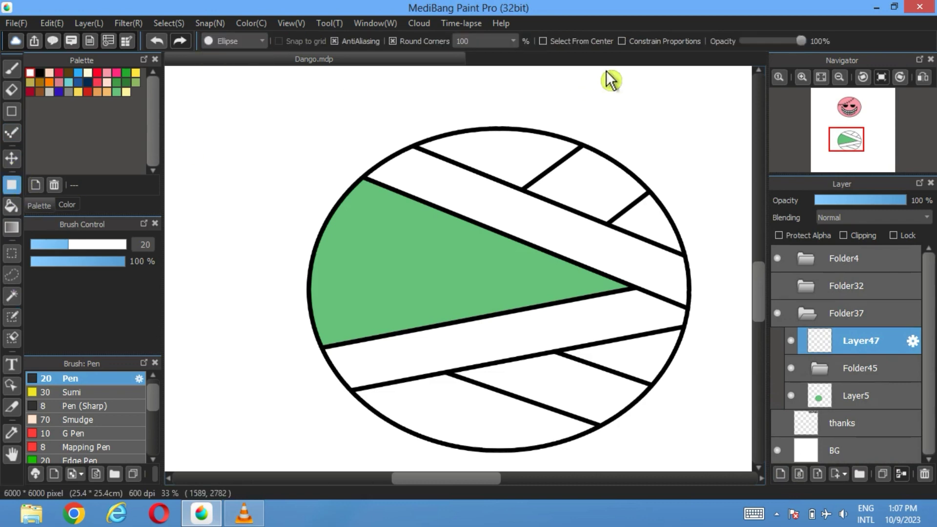
drag(431, 255, 355, 345)
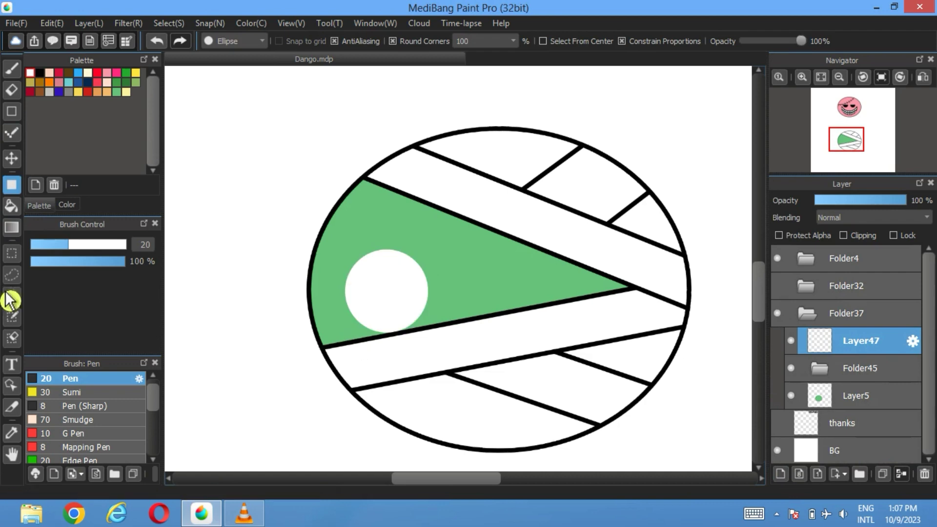
Move the white circle up and slightly right within the green wedge and outline it with a 20-pixel black selection border.
click(17, 161)
drag(383, 295, 398, 268)
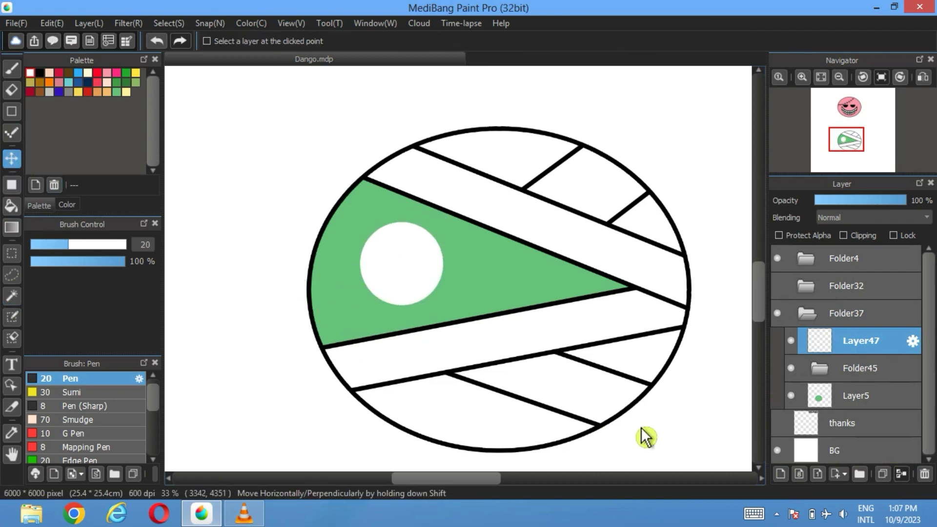
click(13, 296)
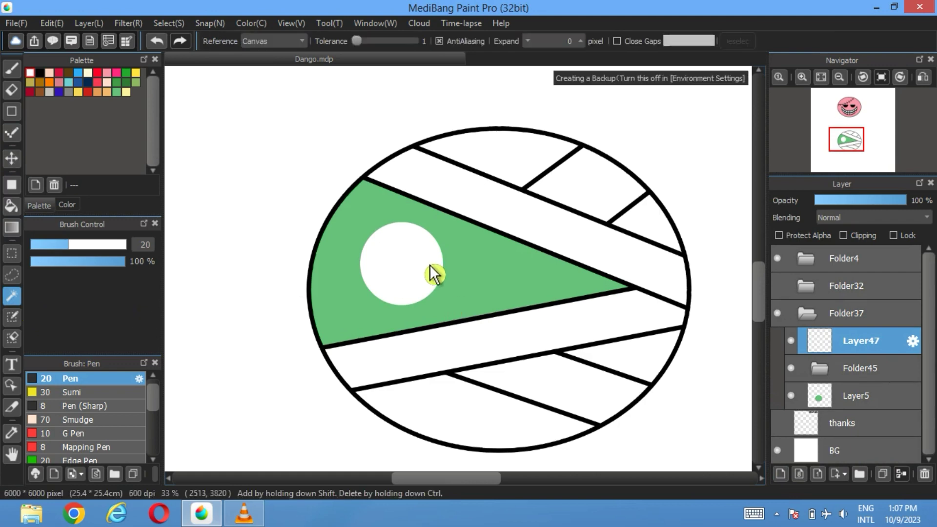
click(431, 266)
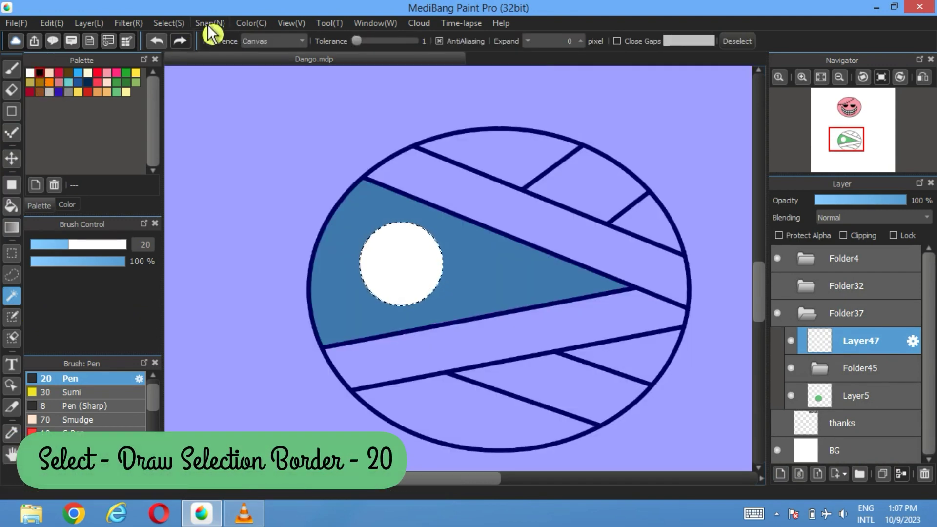
click(168, 23)
click(293, 236)
click(503, 308)
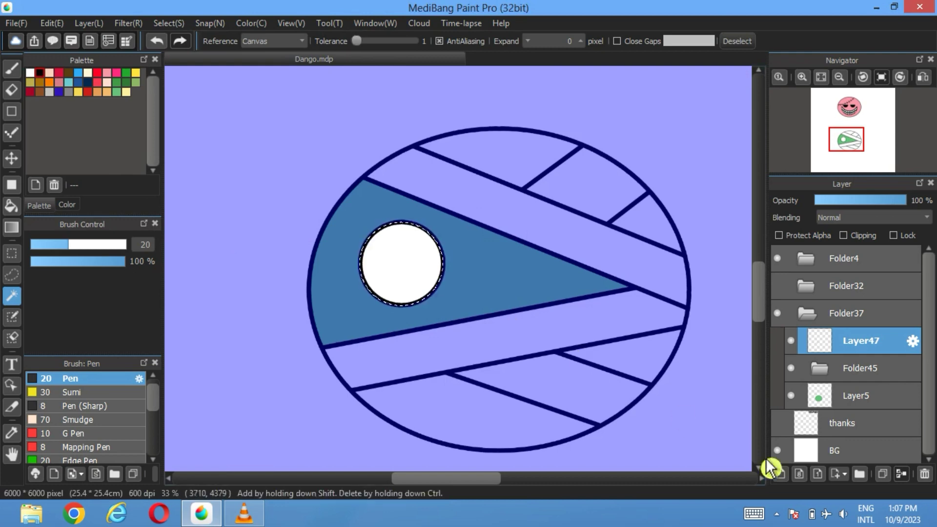
click(735, 42)
On a new layer above the white circle, draw a small filled black circle and centre it in the eye as its pupil.
click(780, 474)
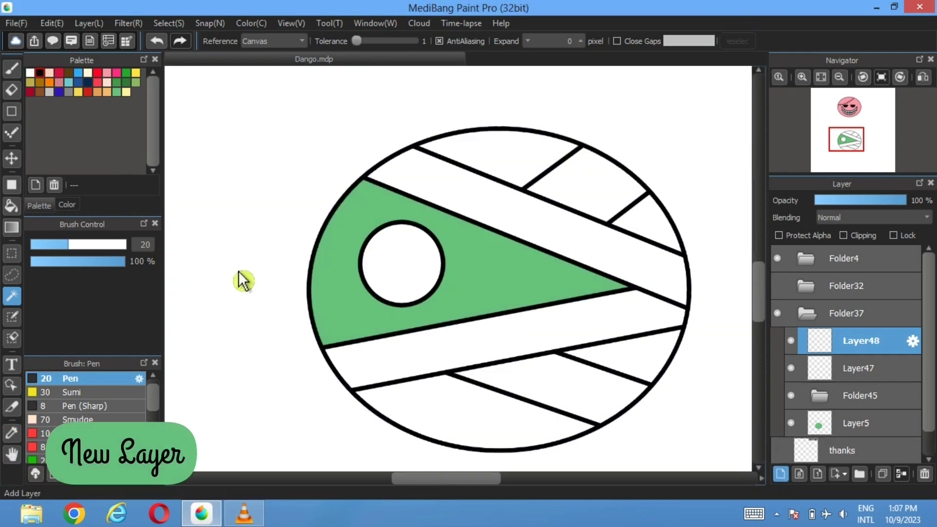
click(12, 184)
mouse_move(415, 267)
mouse_down()
mouse_move(392, 297)
mouse_move(410, 280)
mouse_up()
click(13, 159)
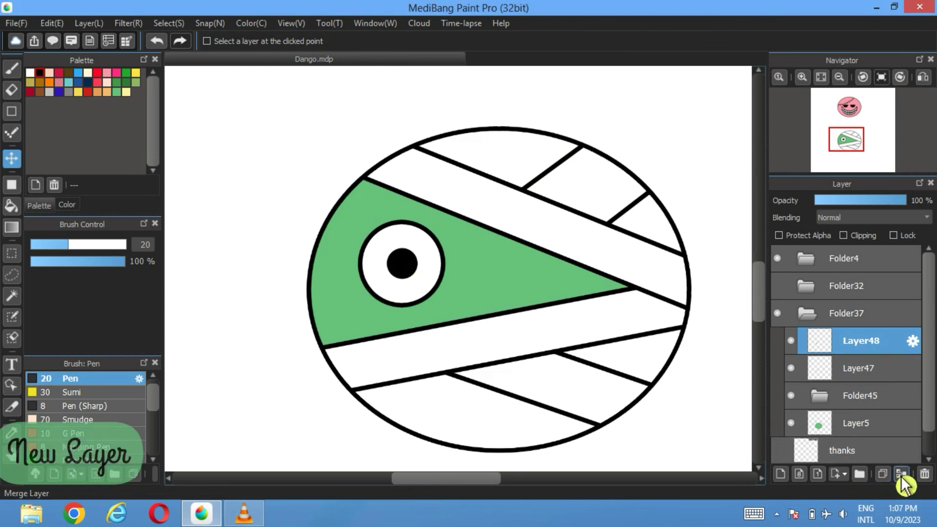
On a new layer above the pupil, draw a smaller filled white circle in the narrower part of the green wedge.
click(780, 474)
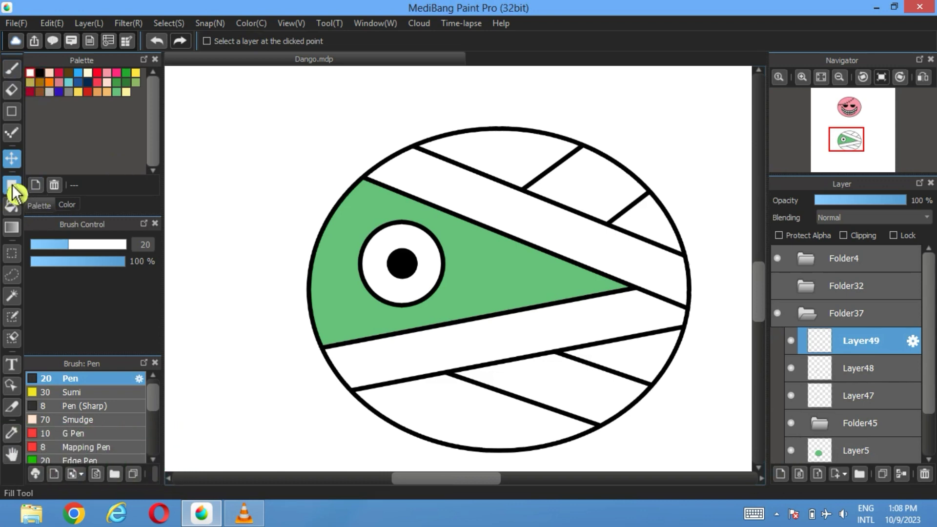
click(12, 184)
mouse_move(497, 289)
mouse_down()
mouse_move(511, 268)
mouse_move(495, 273)
mouse_up()
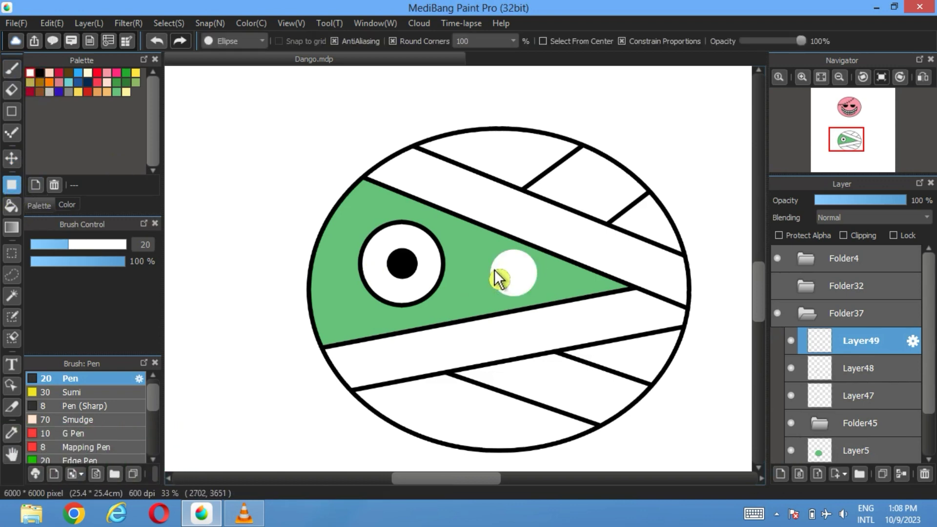
Outline the small white circle with a 20-pixel black border on its boundary and shift it right to fit between the bandages.
click(539, 280)
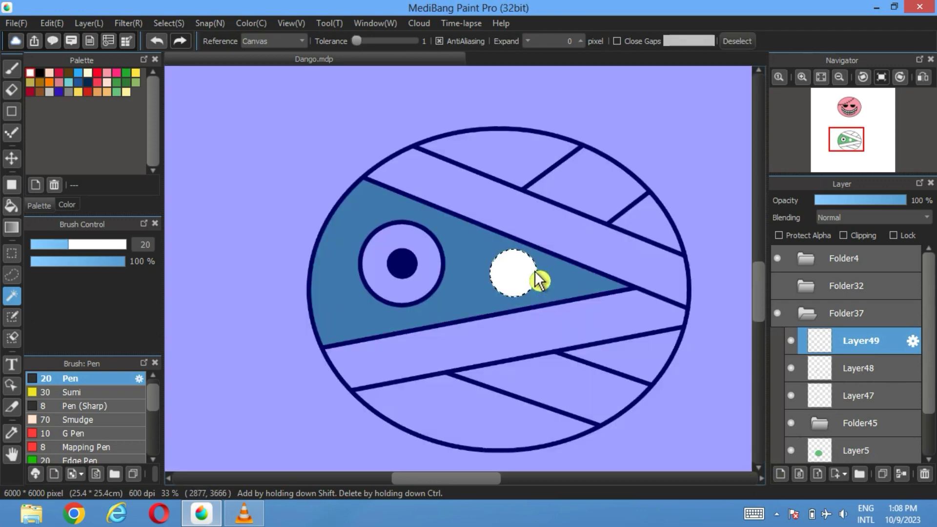
click(169, 23)
click(209, 227)
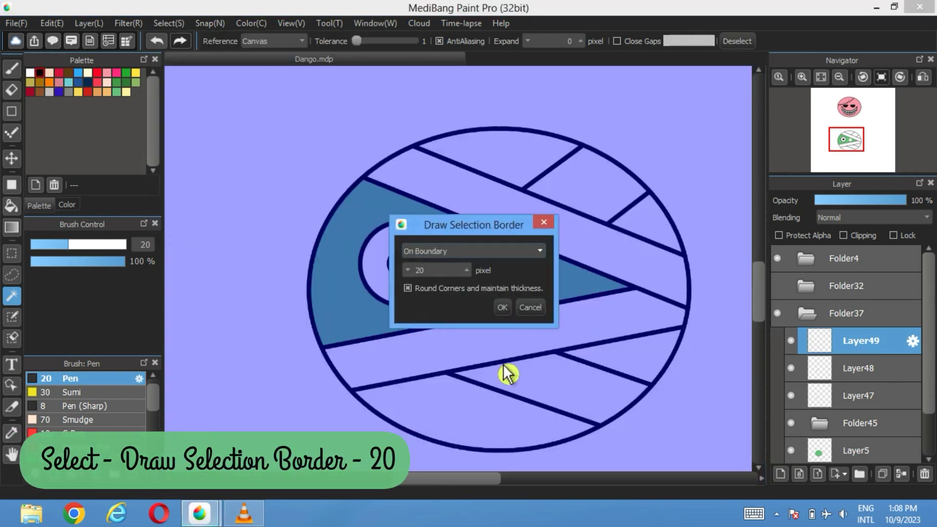
click(502, 308)
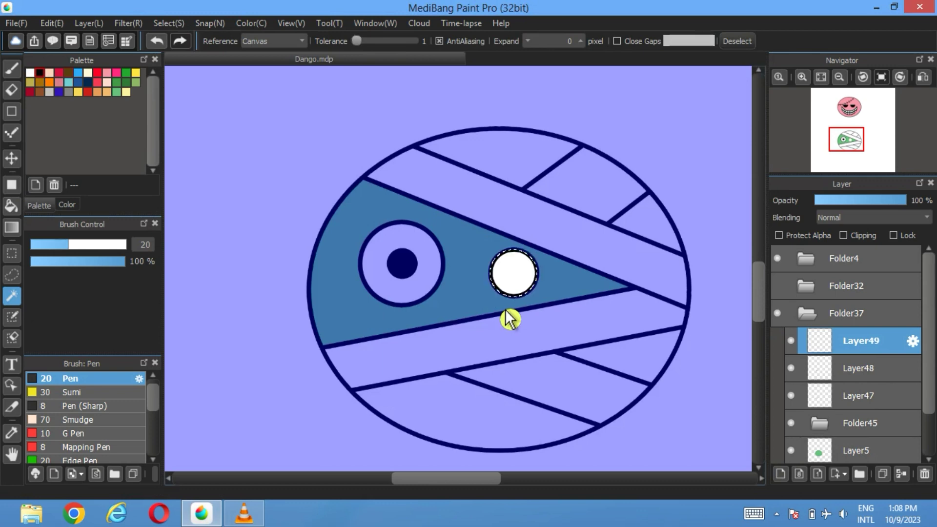
click(736, 41)
click(20, 164)
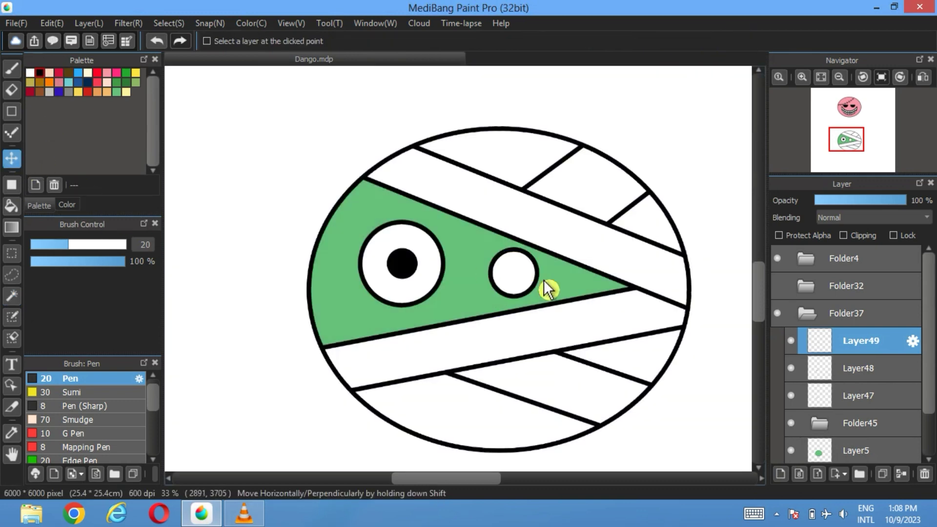
mouse_move(547, 288)
mouse_down()
mouse_move(540, 280)
mouse_move(553, 288)
mouse_up()
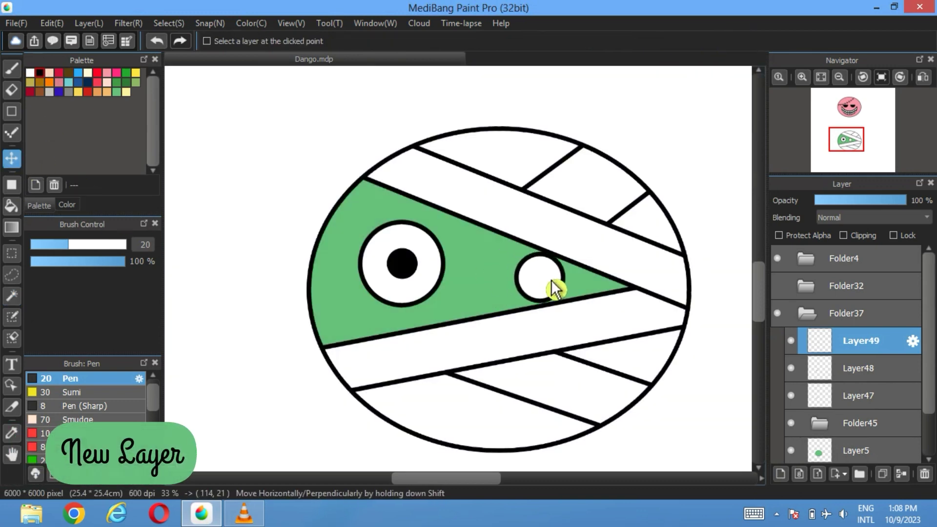
On a new layer, draw a filled black pupil and centre it in the smaller eye.
click(781, 474)
scroll(558, 364, up, 2)
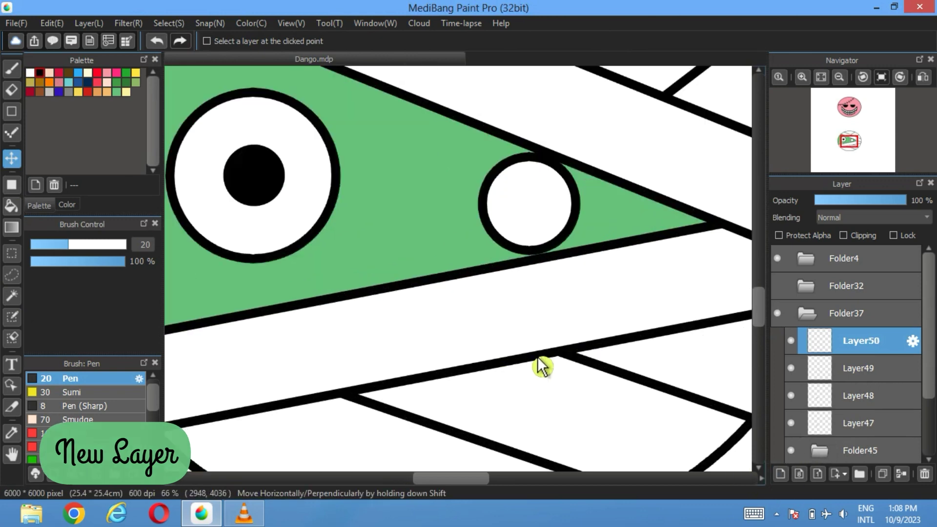
click(12, 185)
drag(546, 190, 520, 217)
click(12, 158)
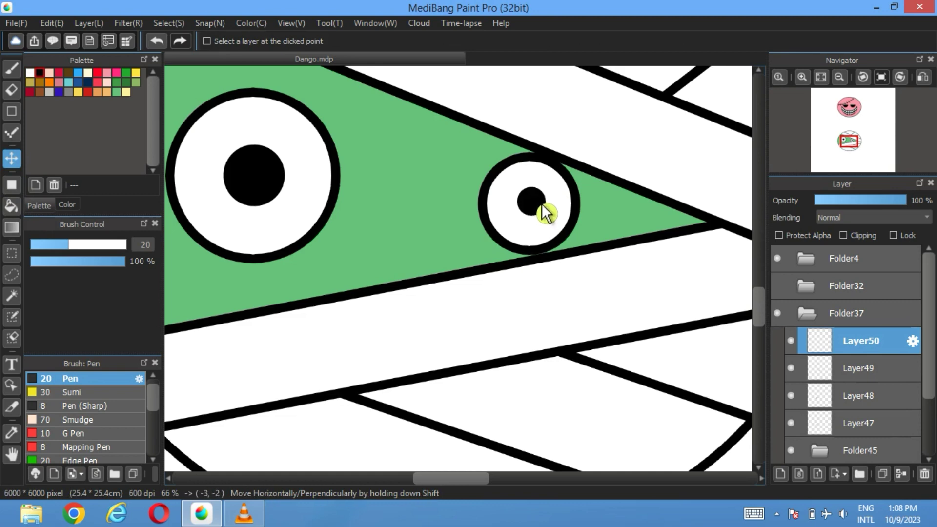
Show Folder32 with the yellow ball again and collapse Folder37.
click(822, 78)
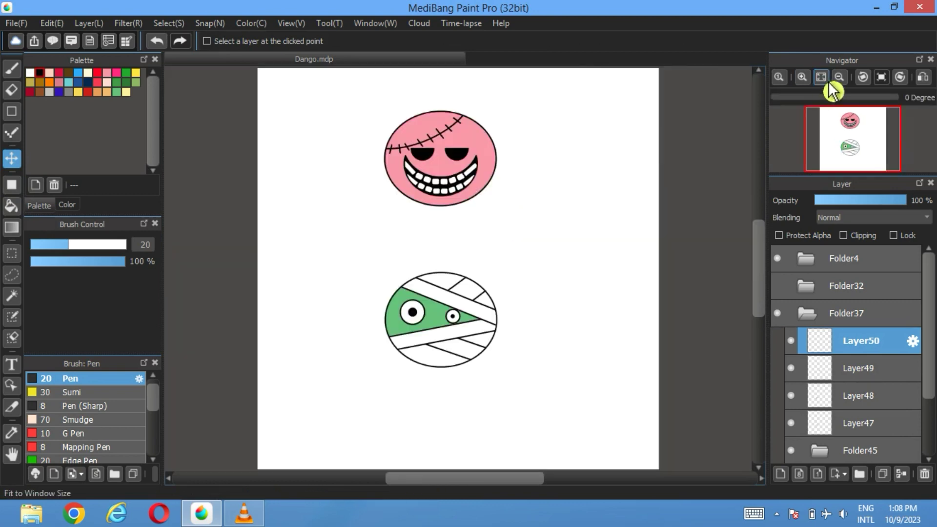
click(777, 286)
click(820, 322)
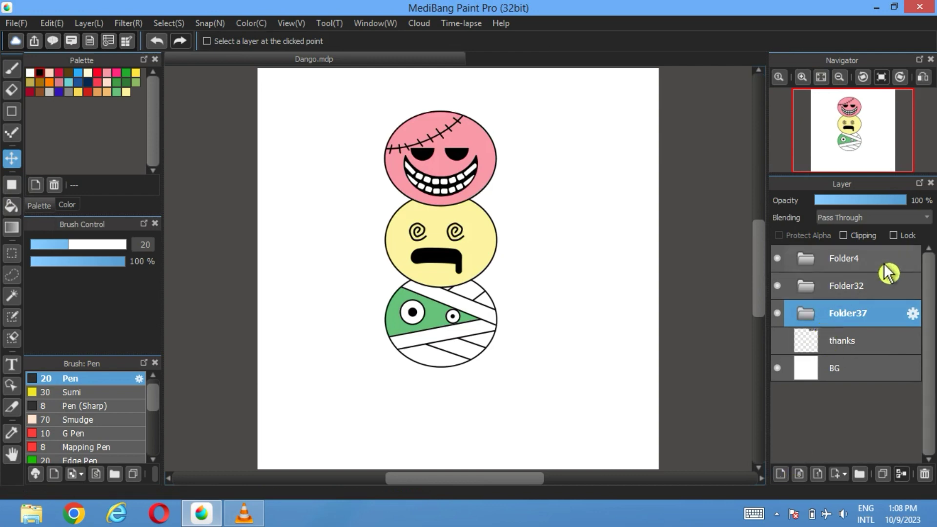
Add a new layer above Folder4 and set the Fill tool's shape to Rectangle.
click(781, 473)
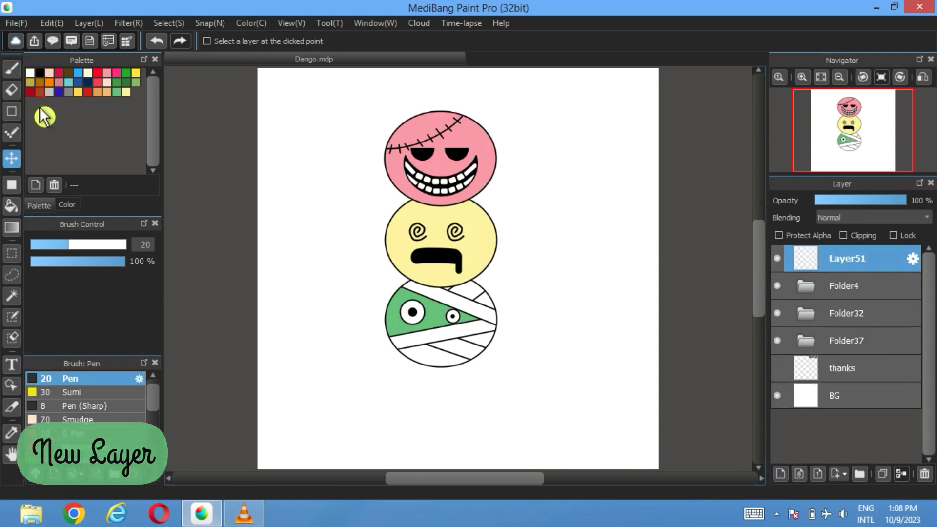
click(11, 185)
click(236, 41)
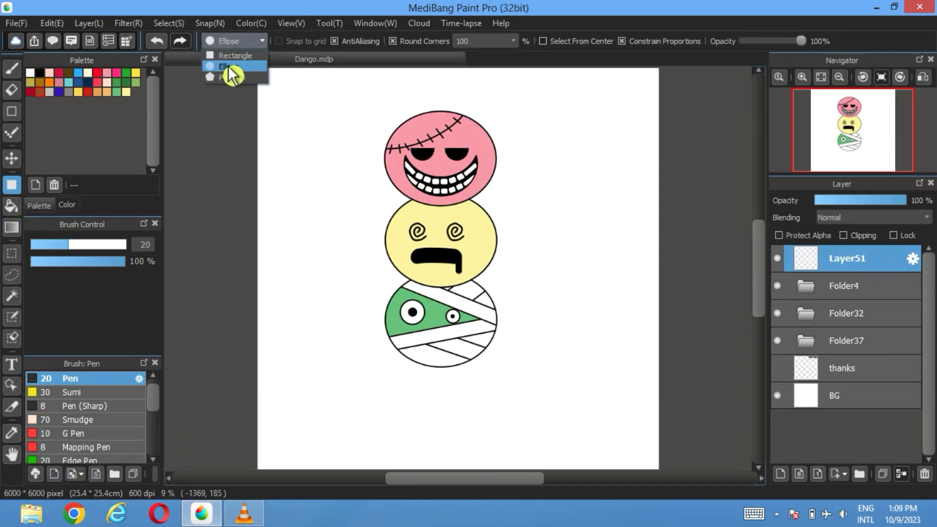
click(232, 76)
drag(446, 95, 441, 202)
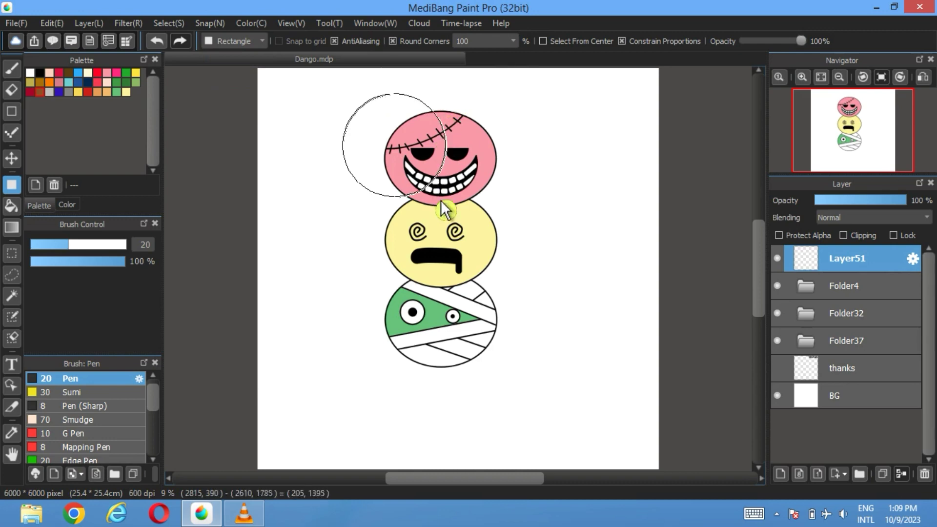
drag(250, 164, 241, 147)
click(157, 41)
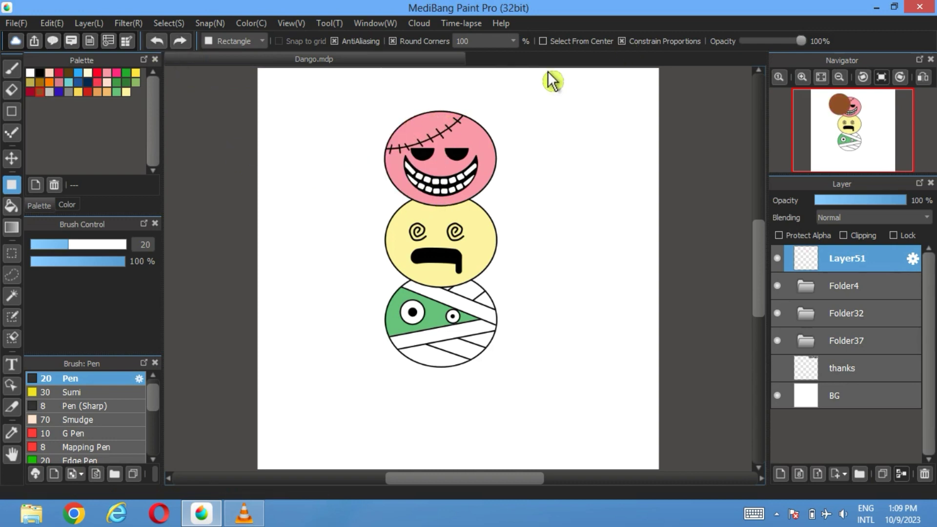
Draw a tall, narrow brown bar with round corners and unconstrained proportions through all three balls, and move it to their left.
drag(439, 93, 446, 468)
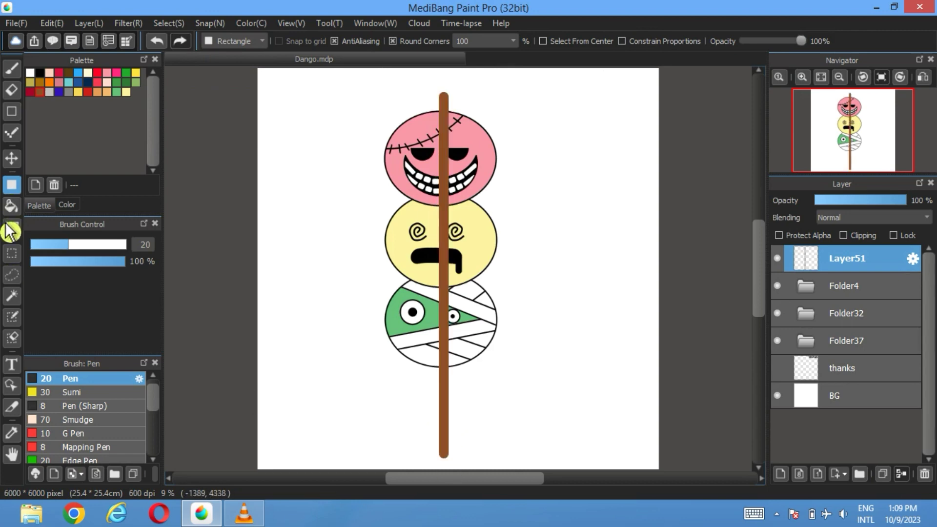
key(v)
drag(453, 217, 333, 216)
Select the brown stick with the Magic Wand, draw a 20-pixel black selection border around it, and deselect.
click(15, 299)
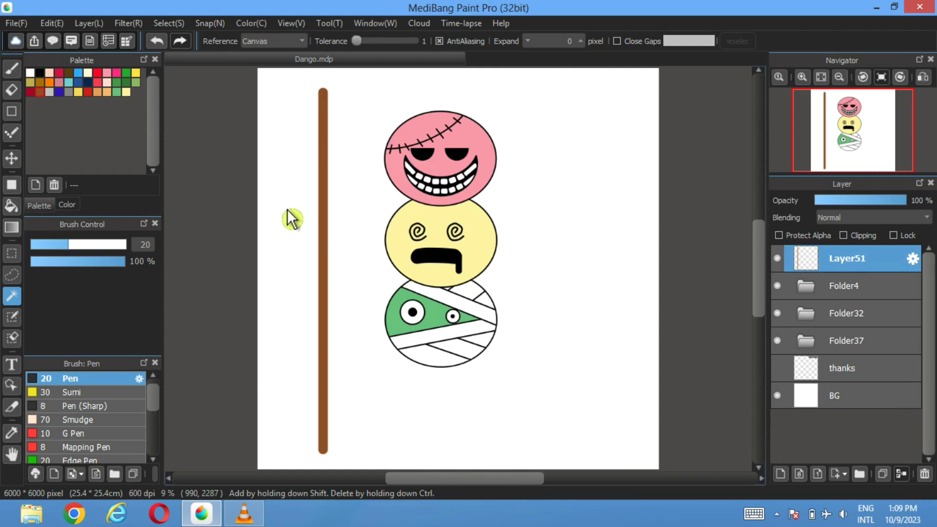
click(322, 220)
click(168, 23)
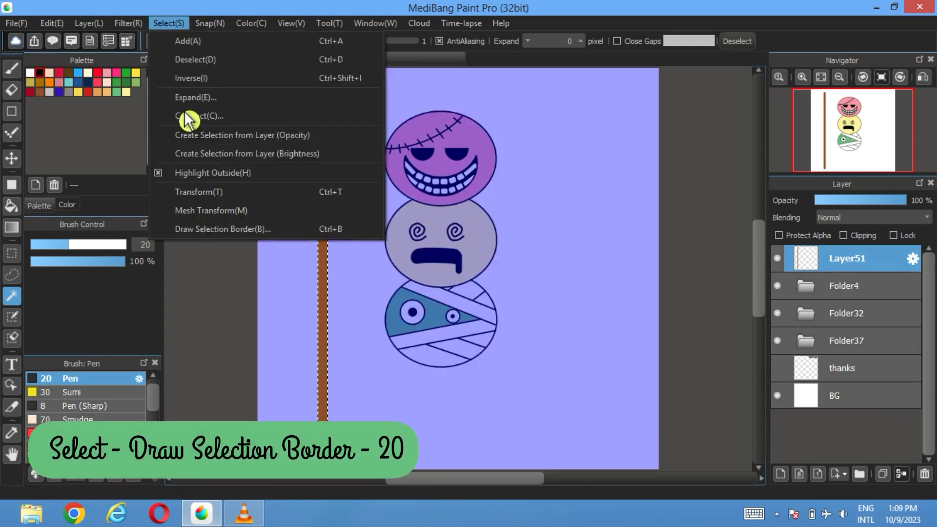
click(202, 229)
click(502, 308)
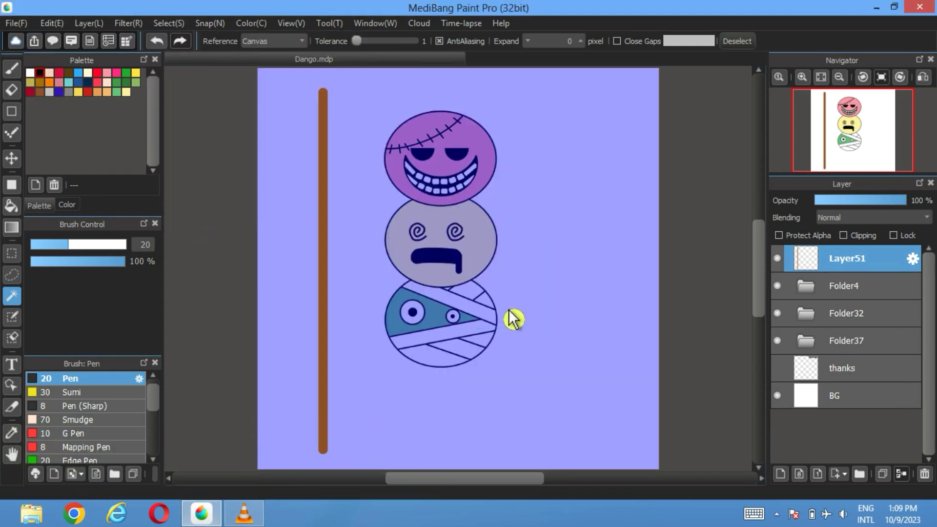
click(737, 41)
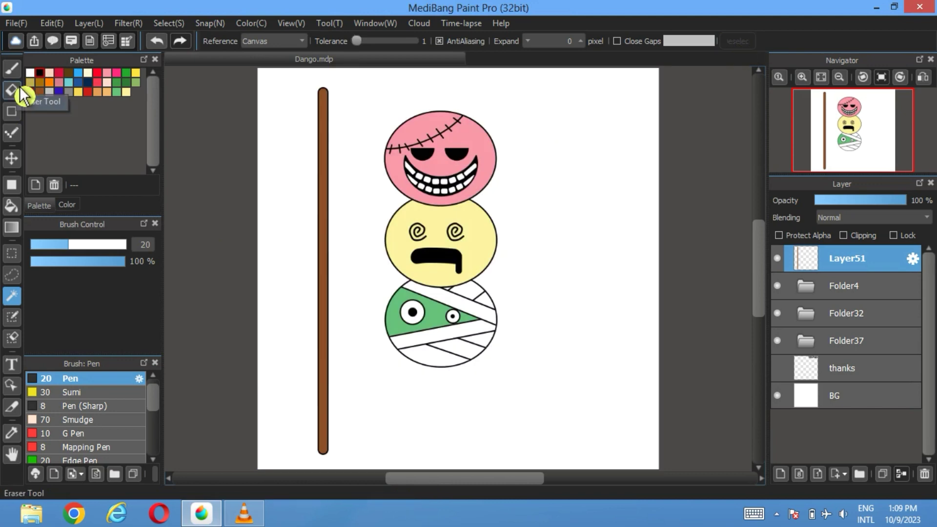
Move the outlined stick back over the centre of the three balls and lower Layer51's opacity to 51%.
click(11, 158)
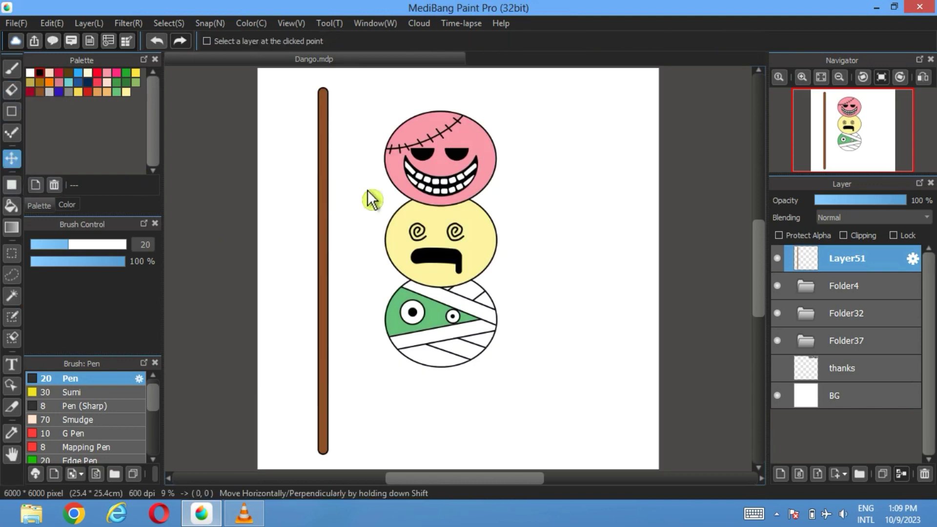
drag(372, 199, 447, 192)
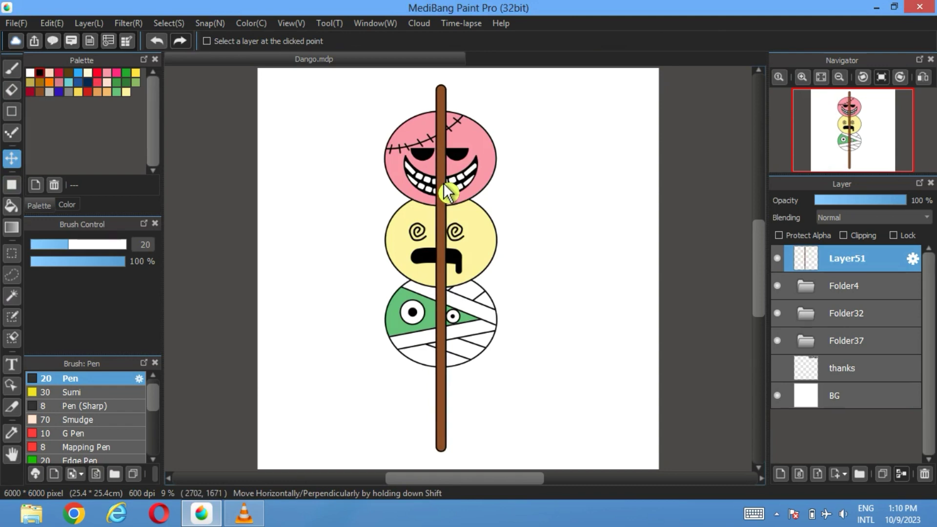
scroll(448, 192, up, 6)
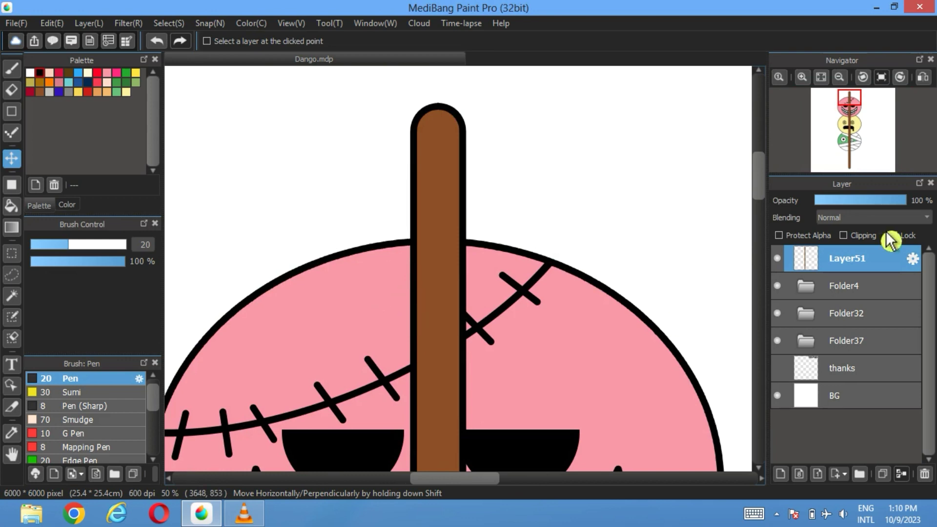
click(863, 203)
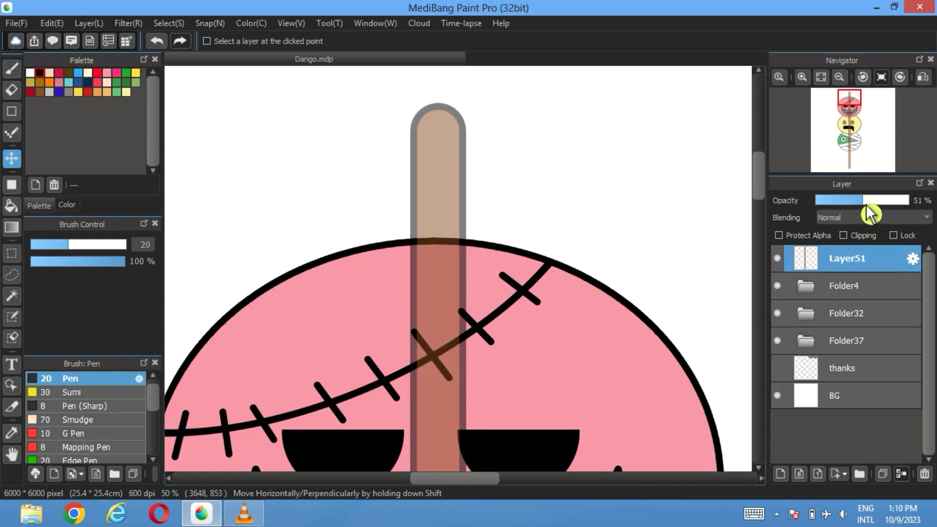
On a new layer above Layer51, draw a flat black ellipse outline across the stick near the top of the pink ball.
click(12, 113)
click(287, 42)
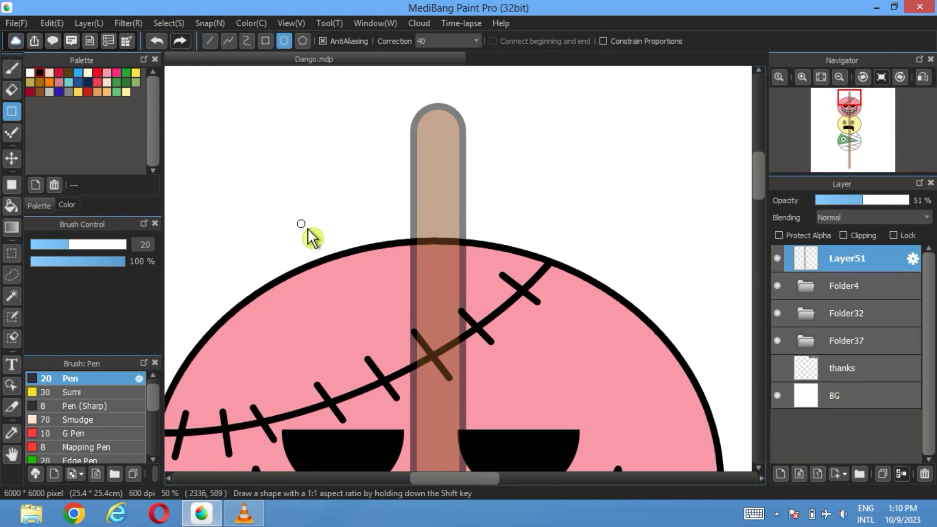
drag(480, 273, 380, 289)
click(157, 41)
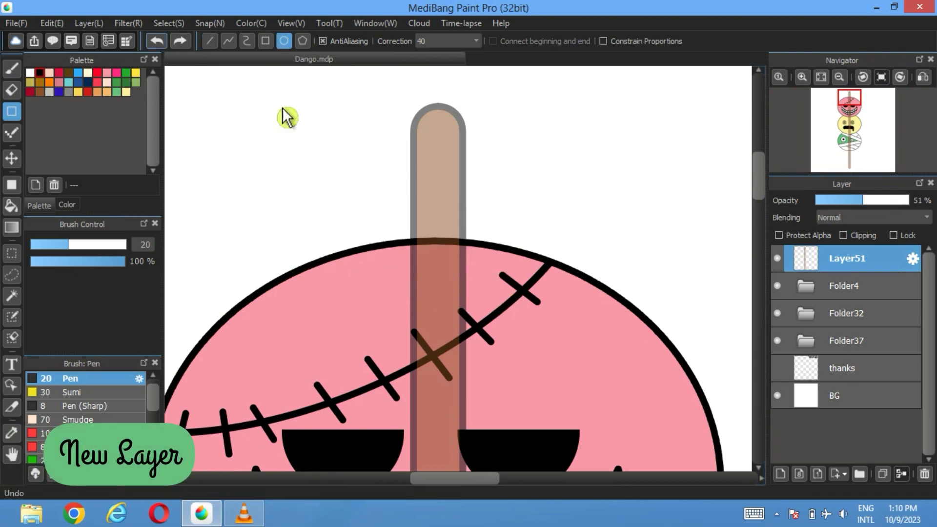
click(780, 474)
drag(480, 268, 388, 289)
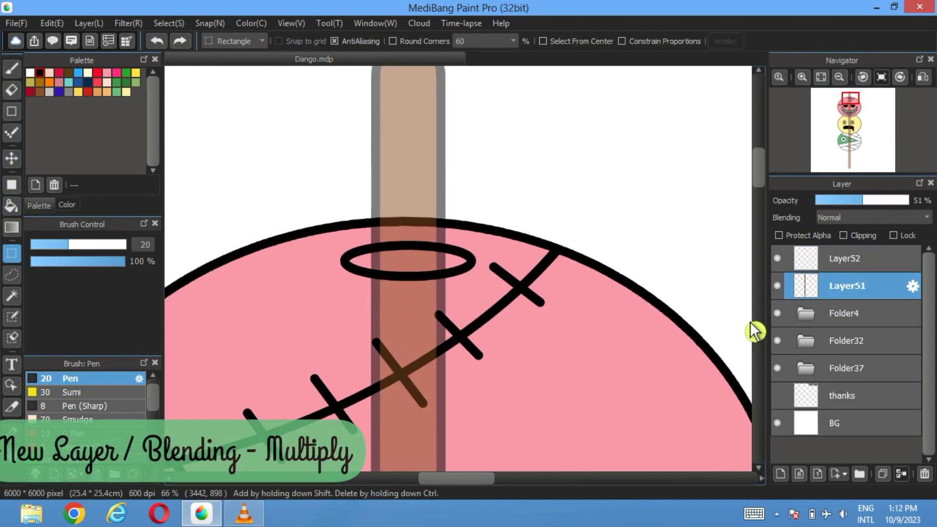
Hide Layer51 with the stick and add a new layer above Layer52.
click(778, 288)
click(841, 263)
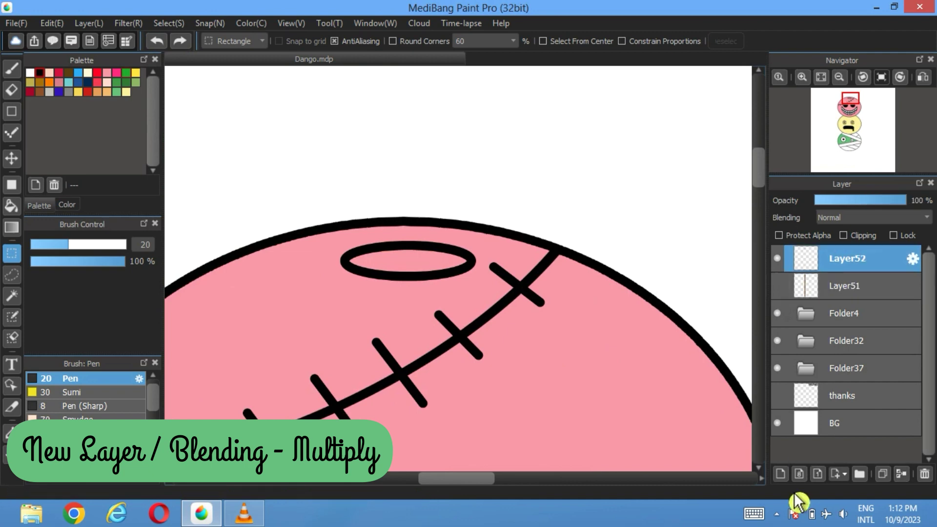
click(780, 476)
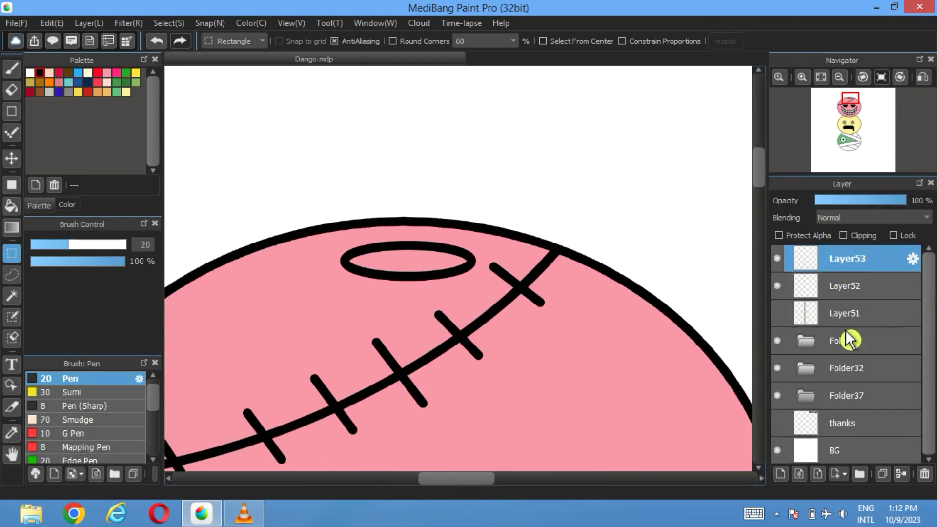
Set Layer53's blending mode to Multiply and fill the inside of the ellipse with pink.
click(866, 225)
click(849, 244)
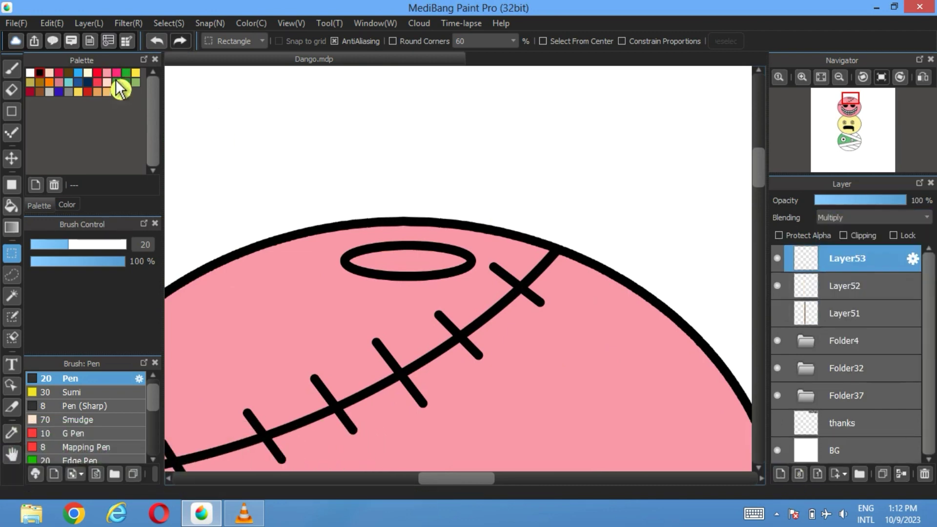
key(g)
click(408, 273)
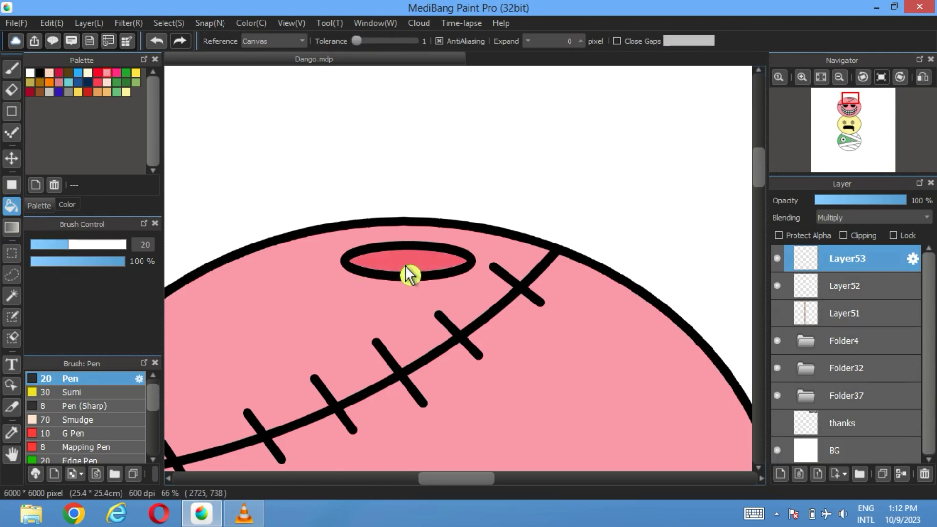
click(789, 311)
On Layer52, select the upper half of the ellipse outline with a rectangle, cut it away, and deselect.
click(834, 291)
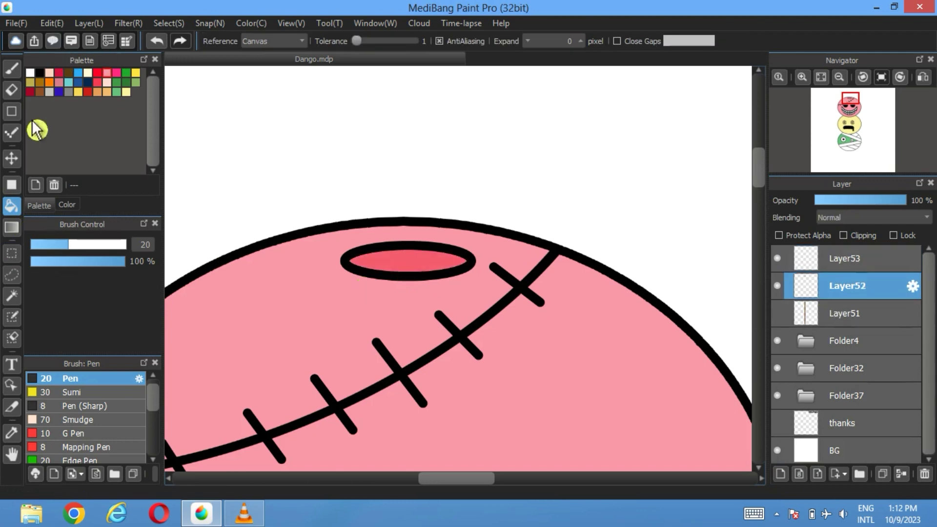
click(12, 253)
drag(309, 175, 497, 260)
click(51, 23)
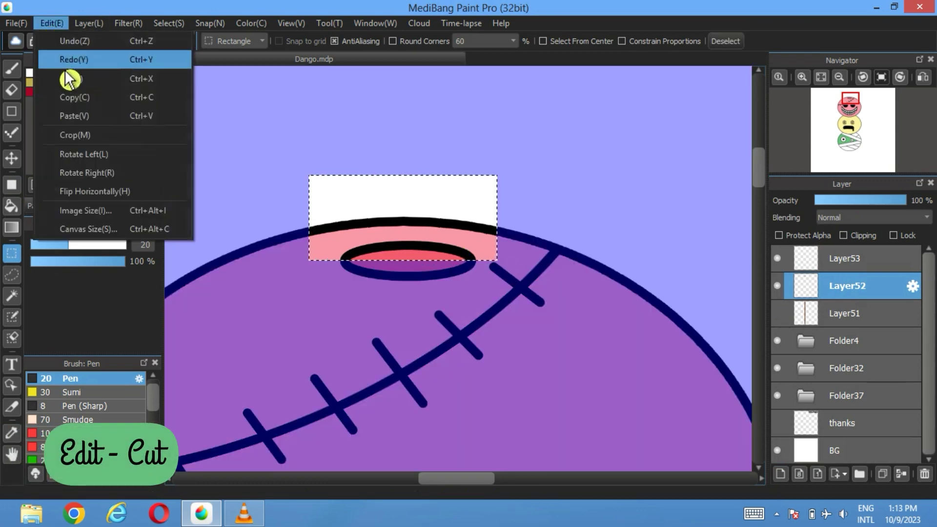
click(66, 79)
click(729, 41)
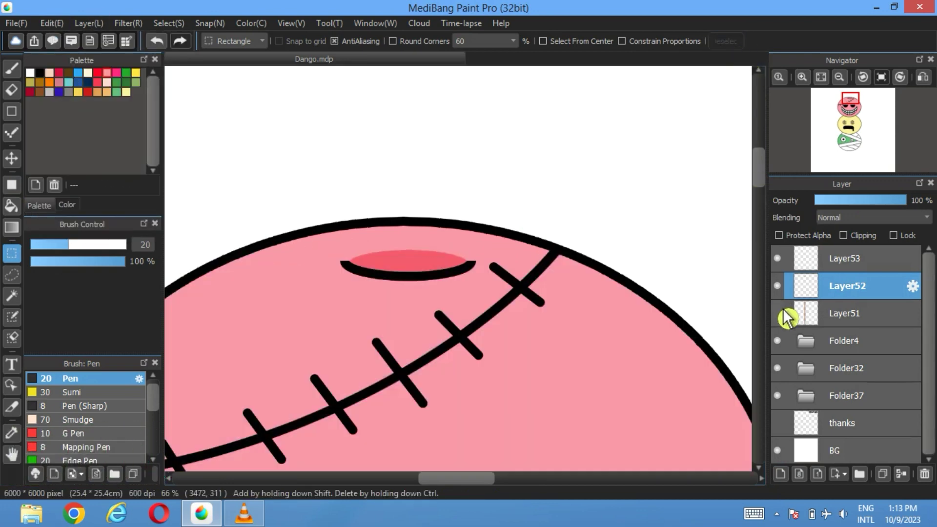
Show Layer51, select the remaining lower arc of the ellipse with the Magic Wand, cut that shape out of the stick on Layer51, and deselect.
click(778, 313)
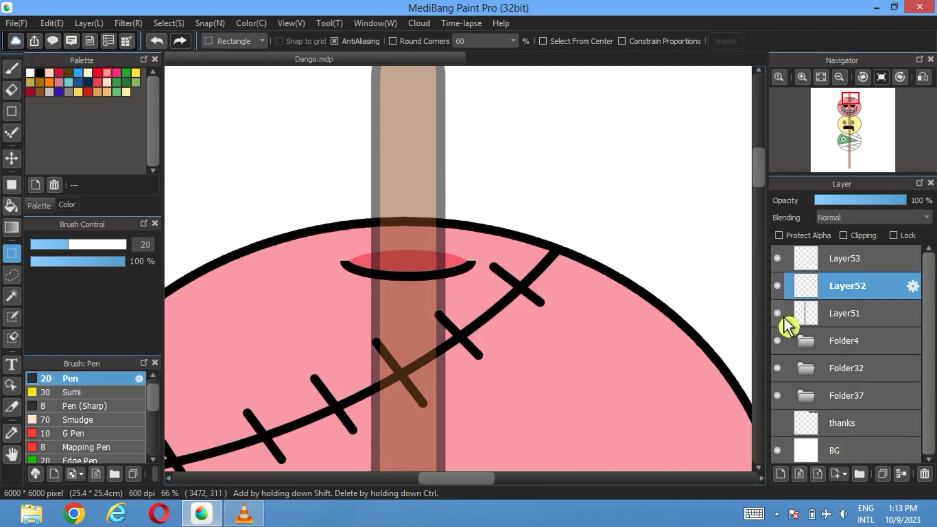
click(12, 295)
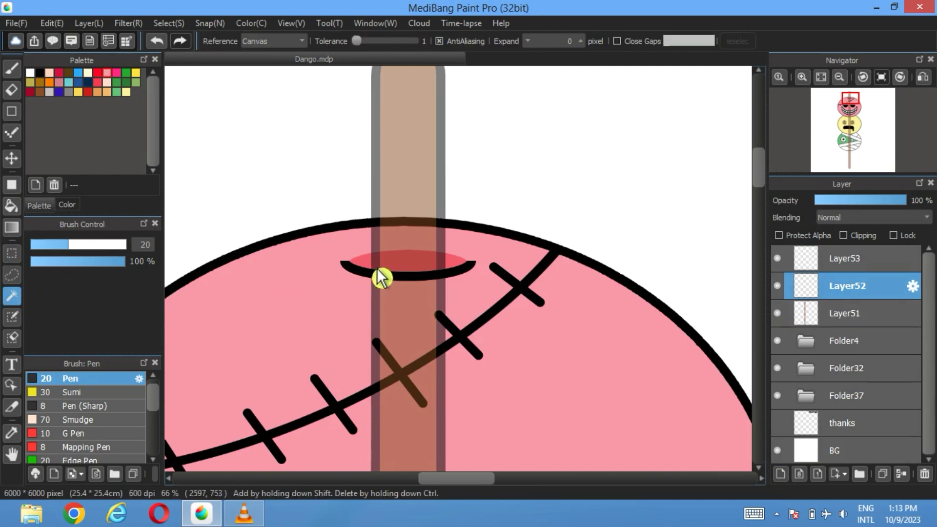
click(414, 282)
click(873, 315)
click(52, 23)
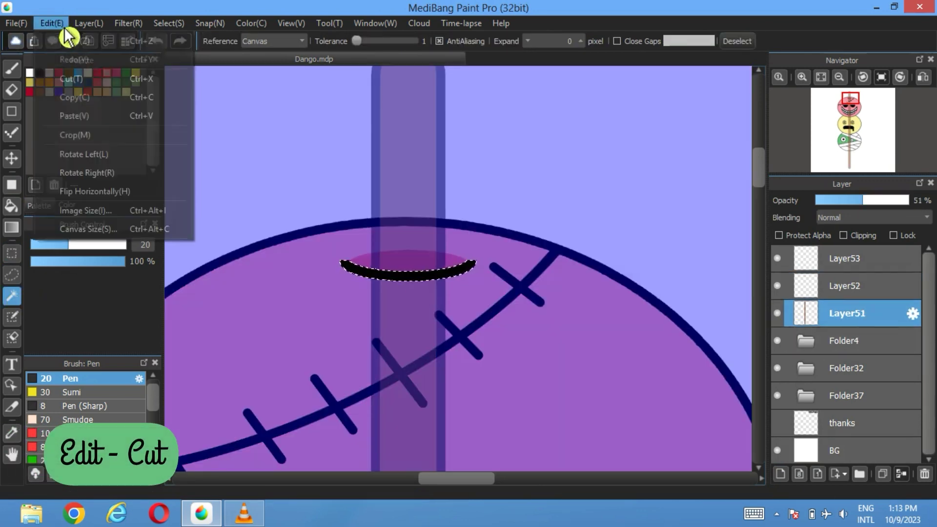
click(67, 79)
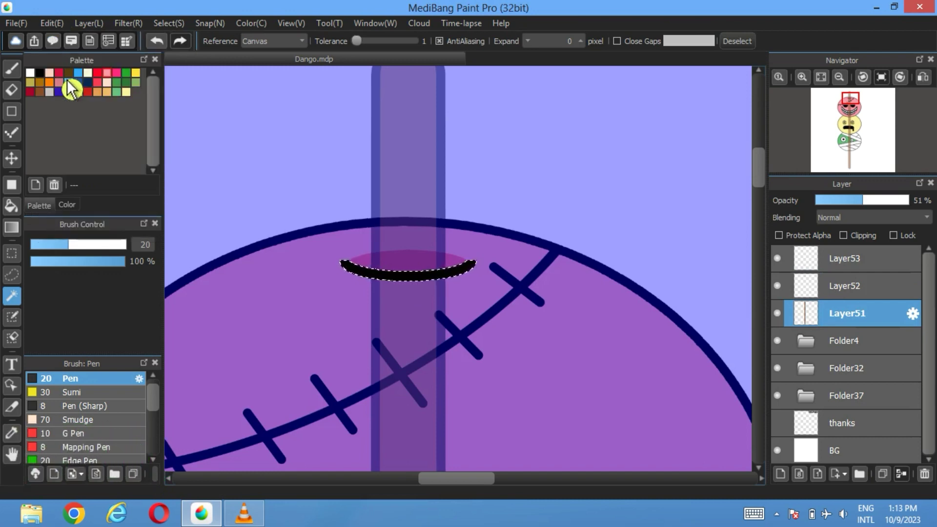
click(718, 35)
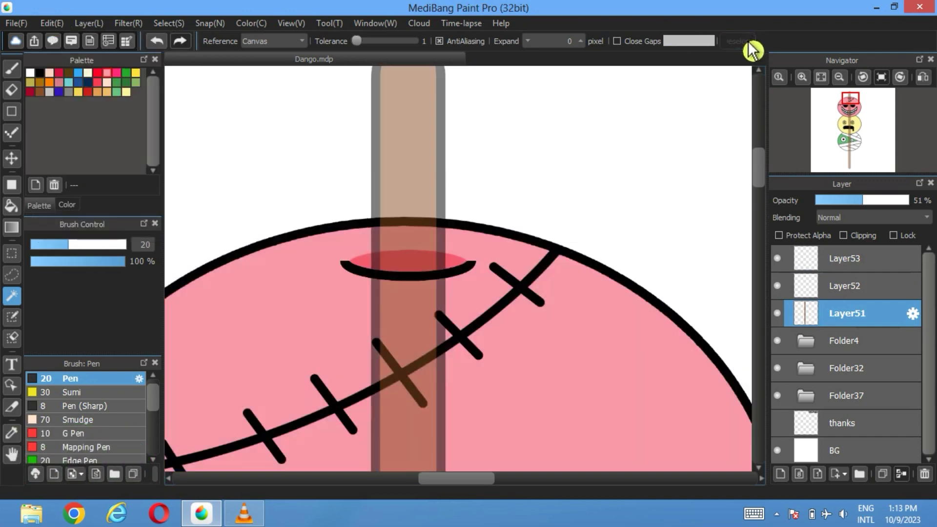
Hide Folder4, Folder32, Folder37, Layer52 and Layer53, and set Layer51's opacity to 100%.
click(777, 341)
click(777, 367)
click(778, 395)
click(777, 285)
click(778, 258)
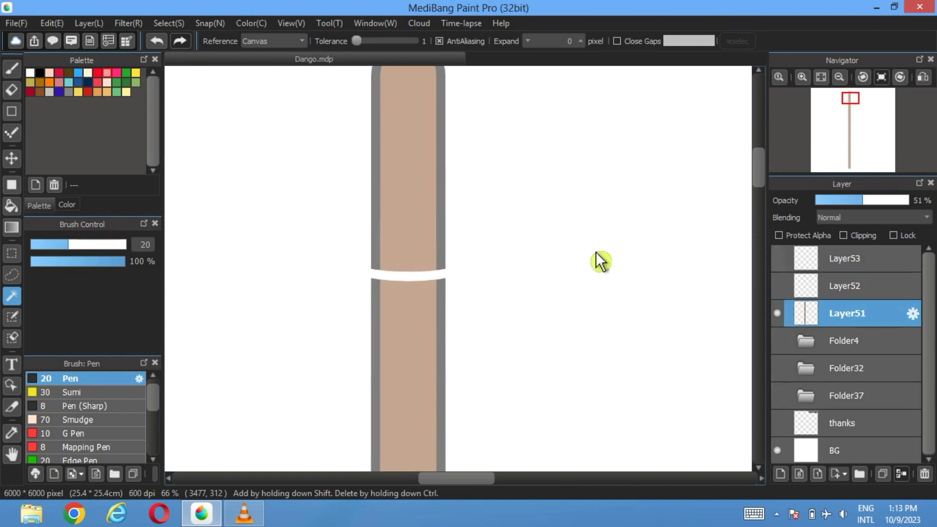
drag(897, 201, 913, 203)
scroll(496, 282, down, 1)
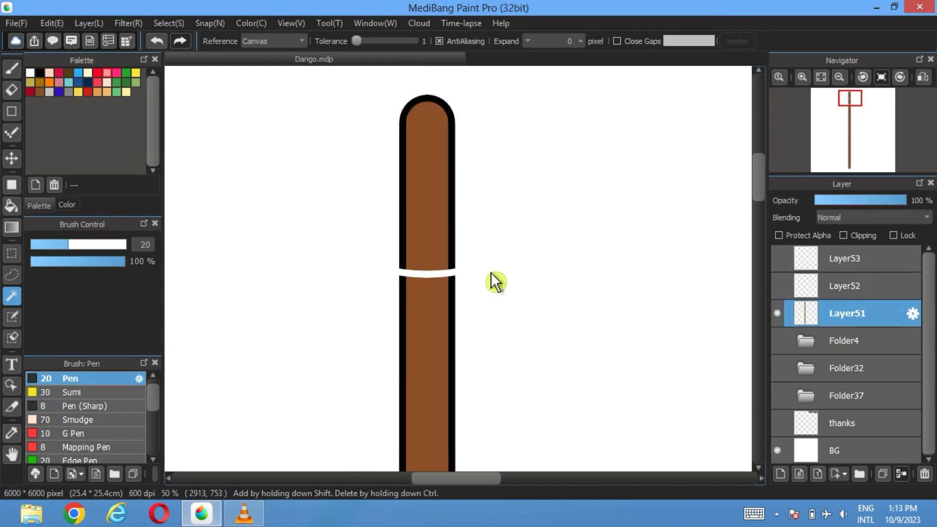
Select the stick's tip above the gap with a rectangle, cut and paste it onto its own layer, and deselect.
click(12, 253)
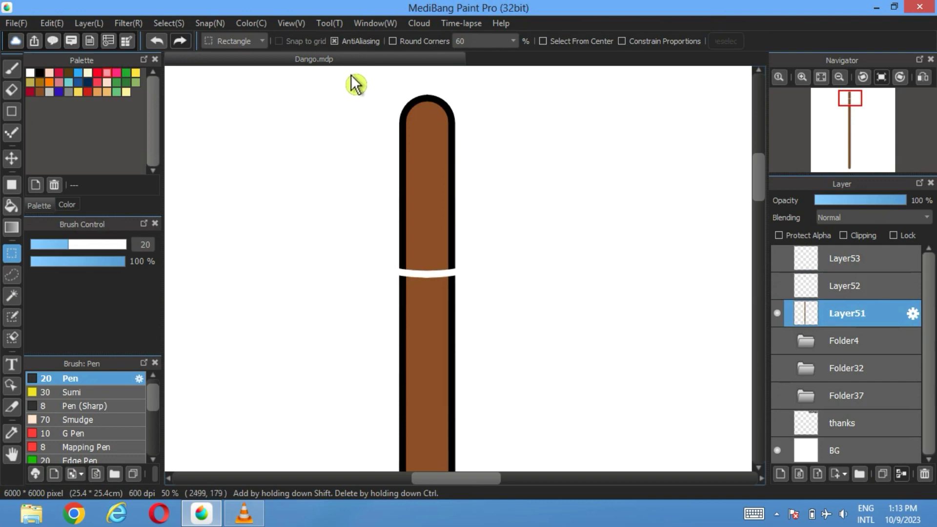
drag(347, 73, 531, 280)
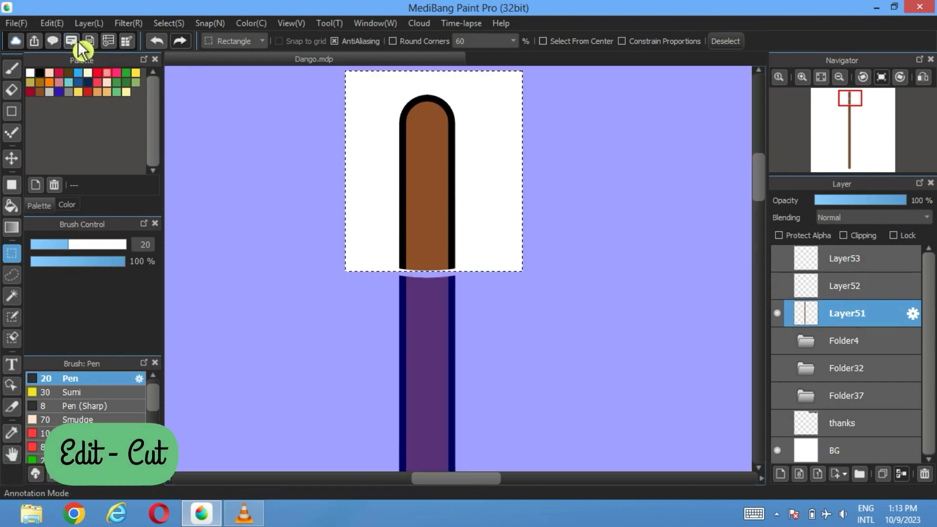
click(52, 23)
click(72, 79)
click(52, 23)
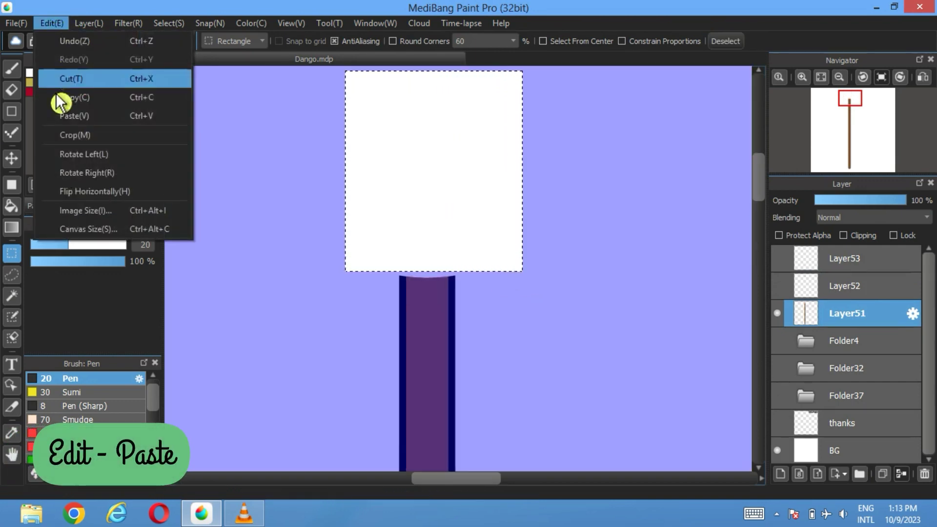
click(63, 116)
click(726, 42)
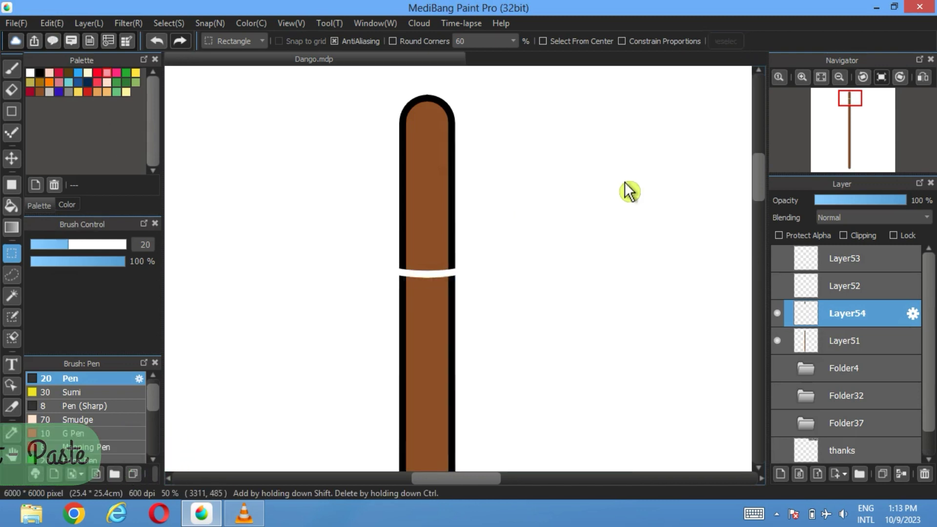
Show Layer52 and Layer53, and move the stick tip's layer above both of them.
click(777, 285)
click(777, 258)
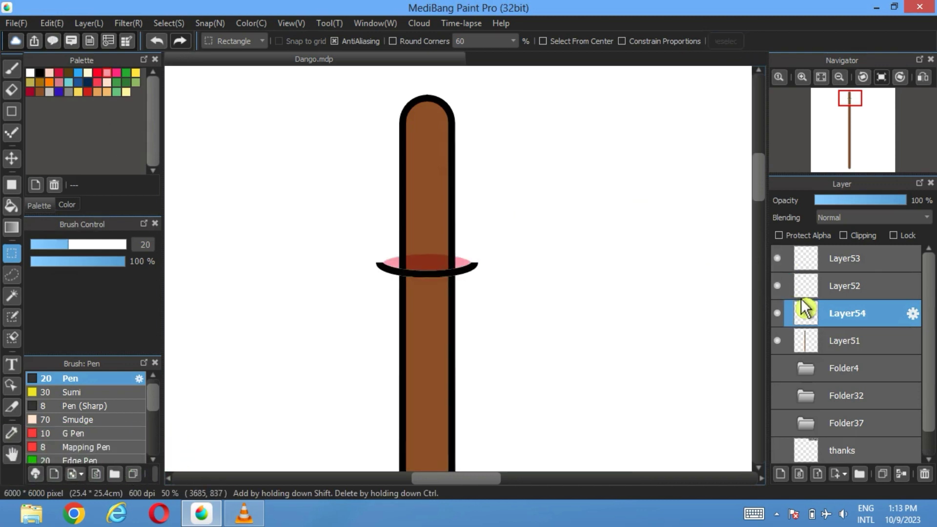
drag(854, 290, 855, 262)
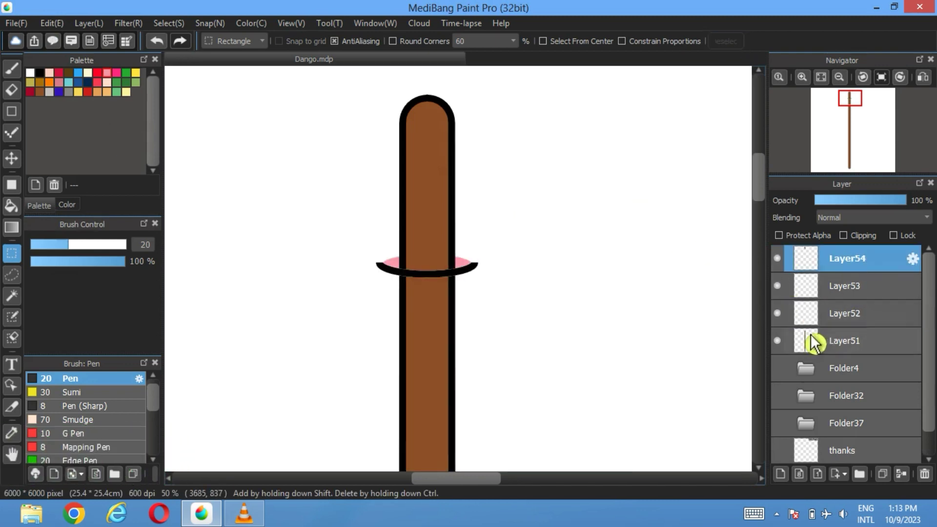
Move Layer51 with the rest of the stick below Folder37 and show all three ball folders.
drag(838, 348, 801, 433)
click(777, 395)
click(777, 368)
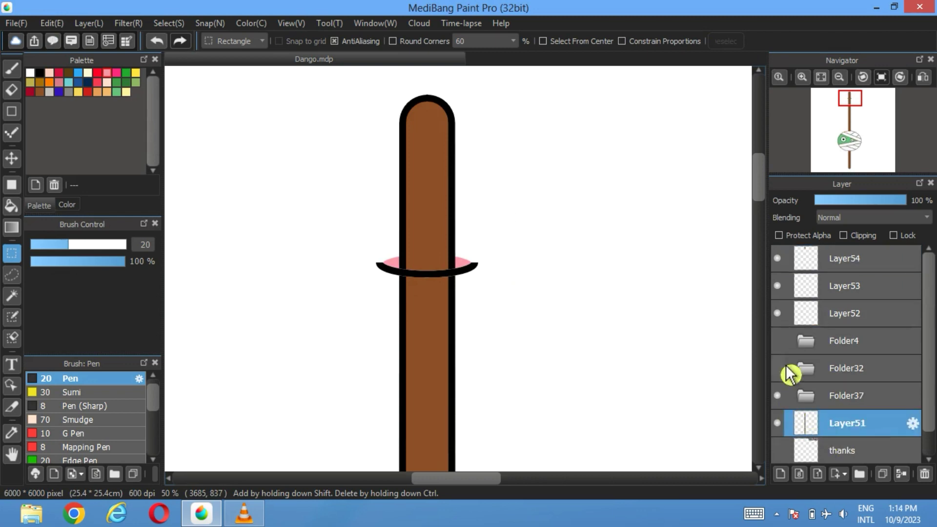
click(777, 340)
click(823, 78)
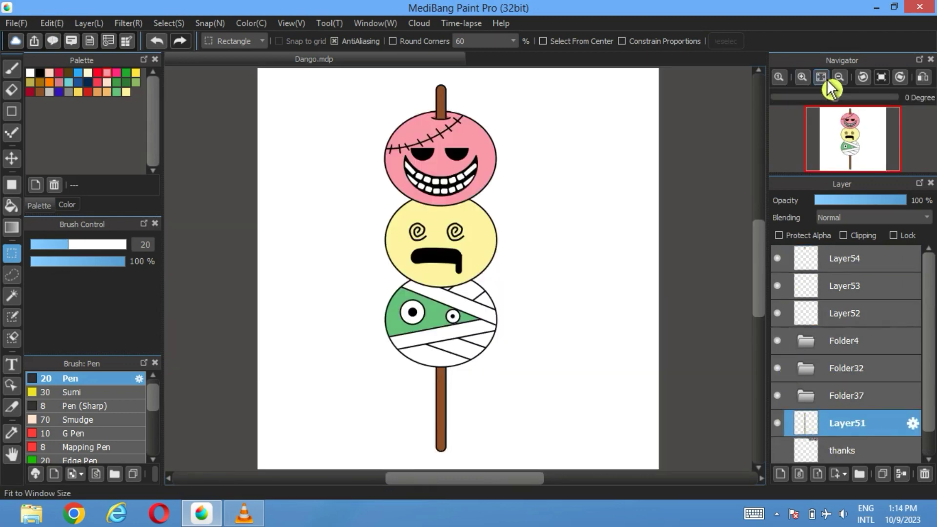
Add a new layer folder above Layer54.
click(849, 344)
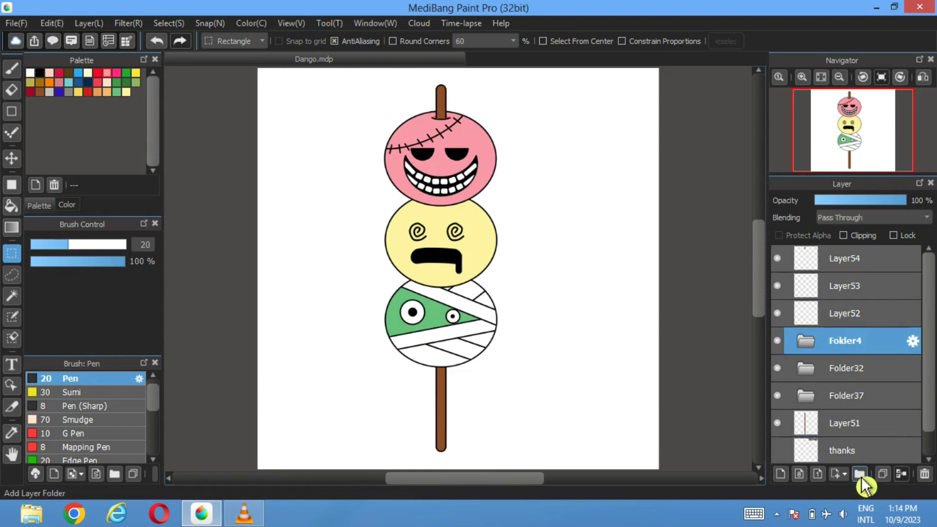
click(881, 259)
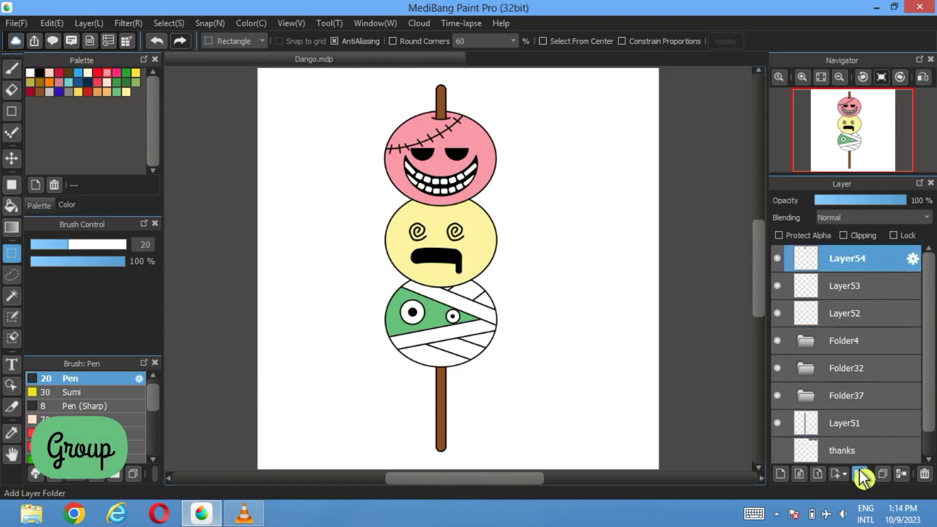
click(861, 475)
Check what the ball folders contain by expanding Folder4 and switching folder visibility off and on.
click(805, 372)
scroll(812, 385, down, 2)
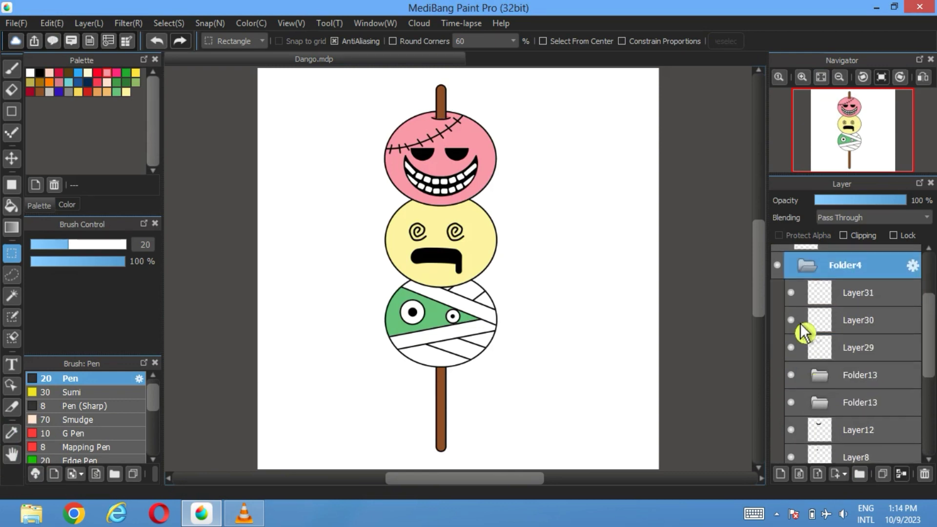
click(779, 271)
click(780, 272)
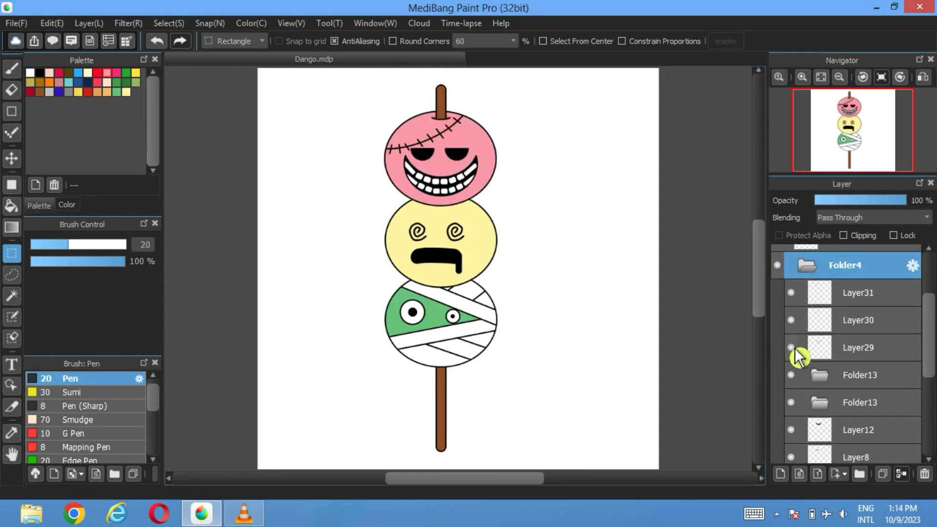
click(812, 272)
click(777, 340)
click(777, 340)
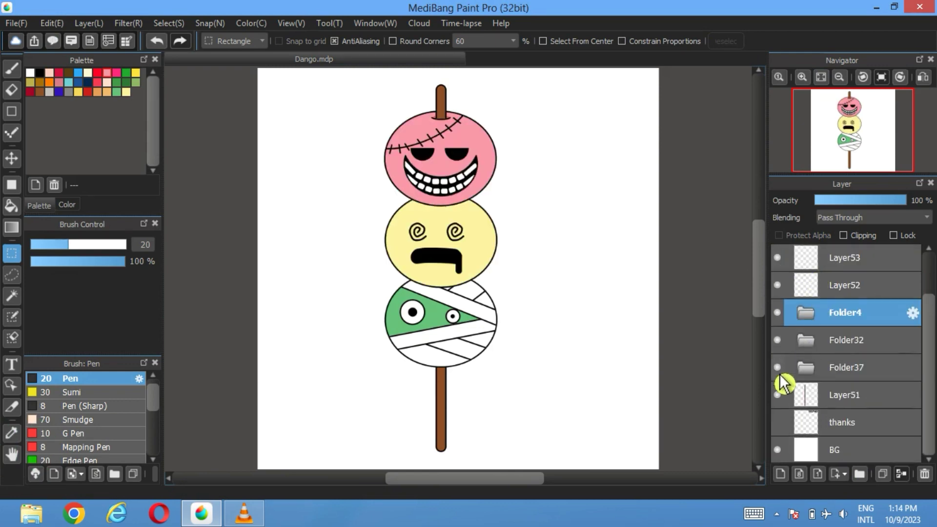
click(777, 367)
click(777, 368)
scroll(781, 381, up, 2)
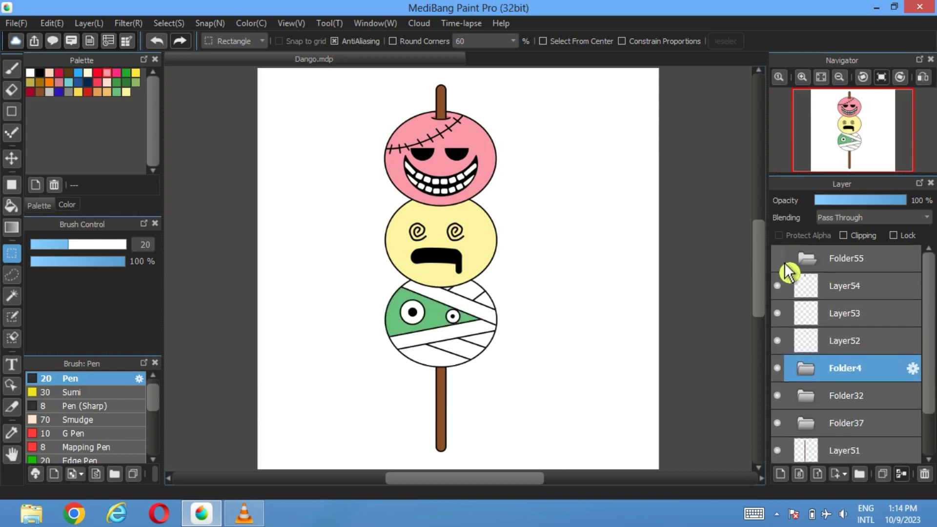
click(778, 368)
click(777, 368)
Duplicate the pink ball's base Layer5 in Folder4, move the copy into Folder55, and collapse Folder4.
click(805, 369)
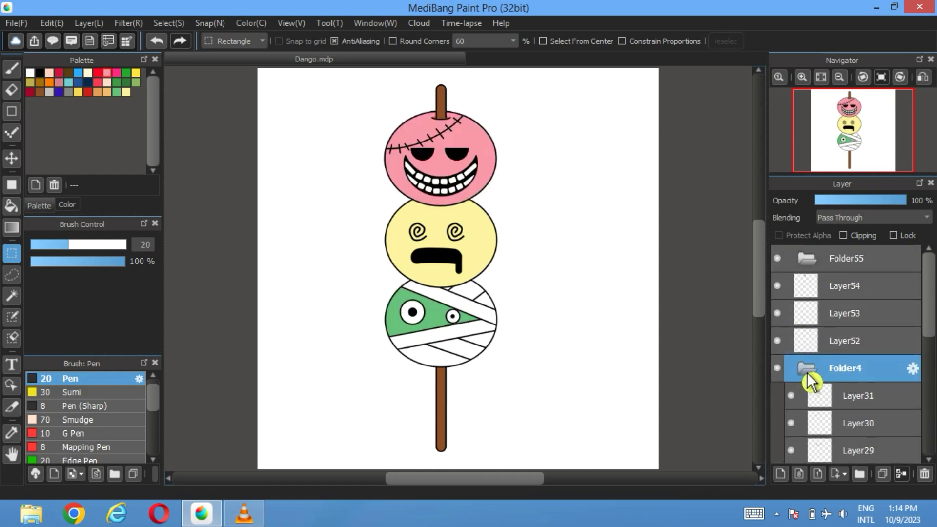
scroll(795, 371, down, 1)
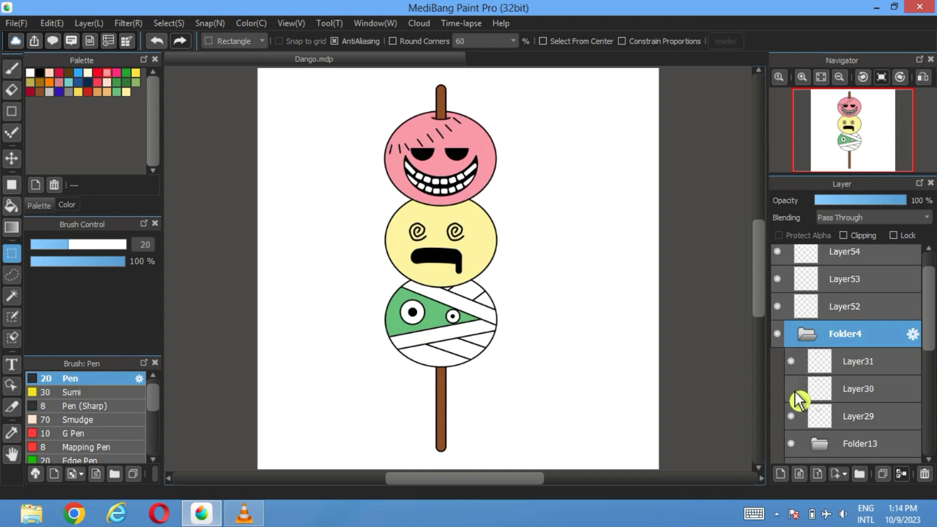
scroll(796, 423, down, 2)
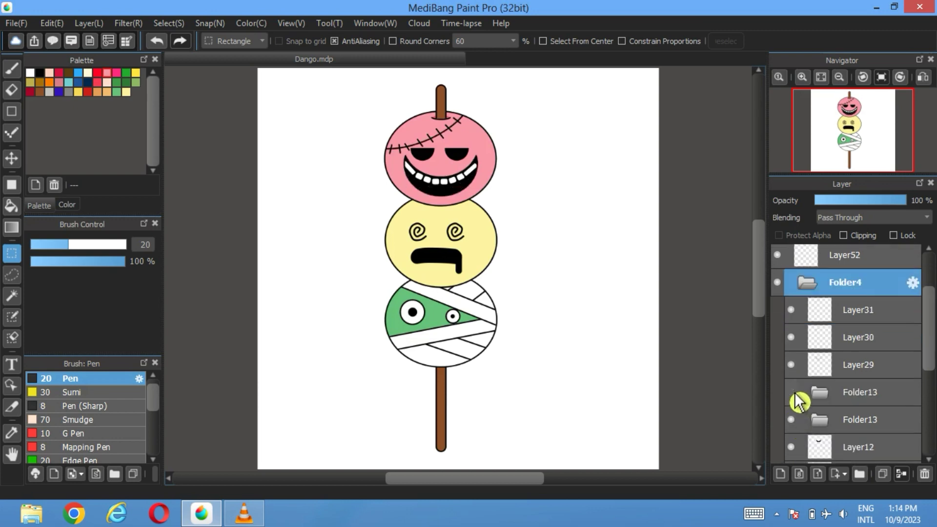
scroll(796, 429, down, 3)
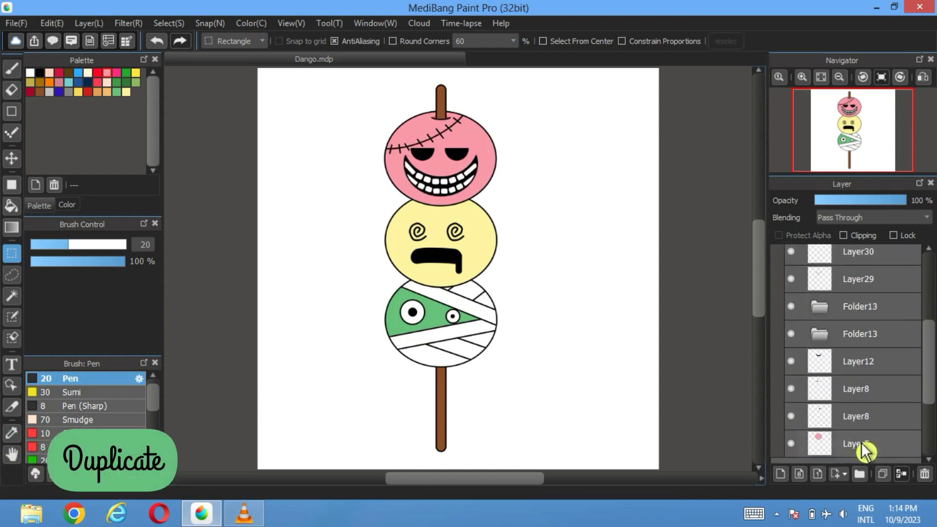
click(864, 450)
click(882, 473)
drag(864, 456, 864, 280)
drag(849, 396, 848, 255)
scroll(851, 367, up, 2)
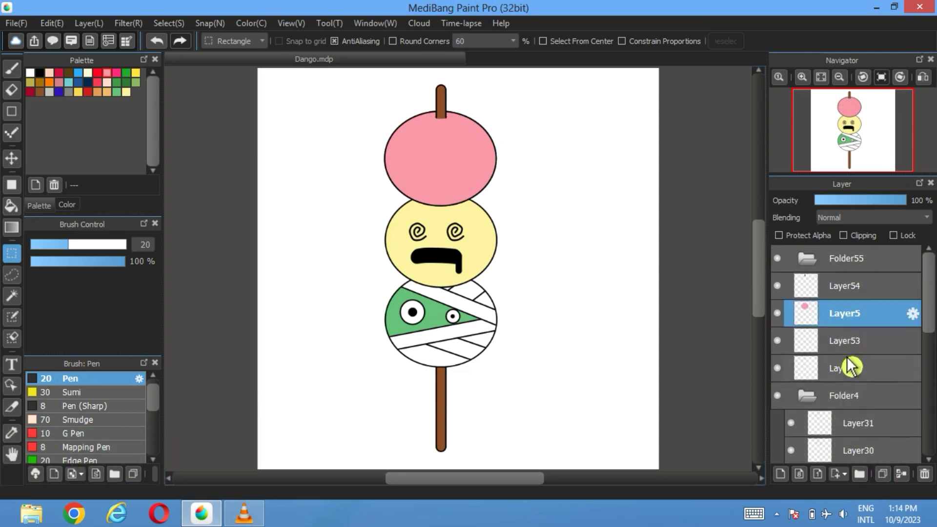
drag(856, 293, 857, 271)
click(807, 403)
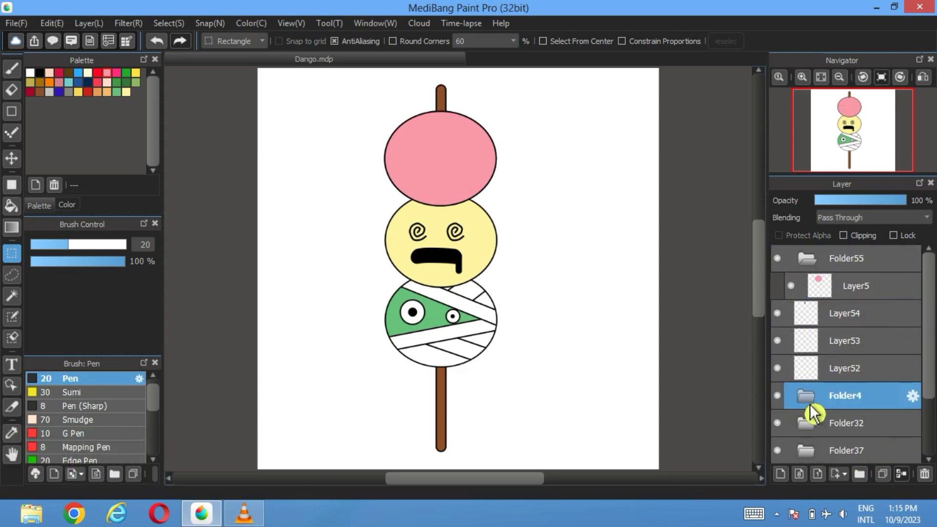
Duplicate the yellow ball's base Layer5 in Folder32, place the copy below the pink one in Folder55, and collapse Folder32.
click(808, 419)
scroll(870, 346, down, 1)
scroll(861, 350, down, 2)
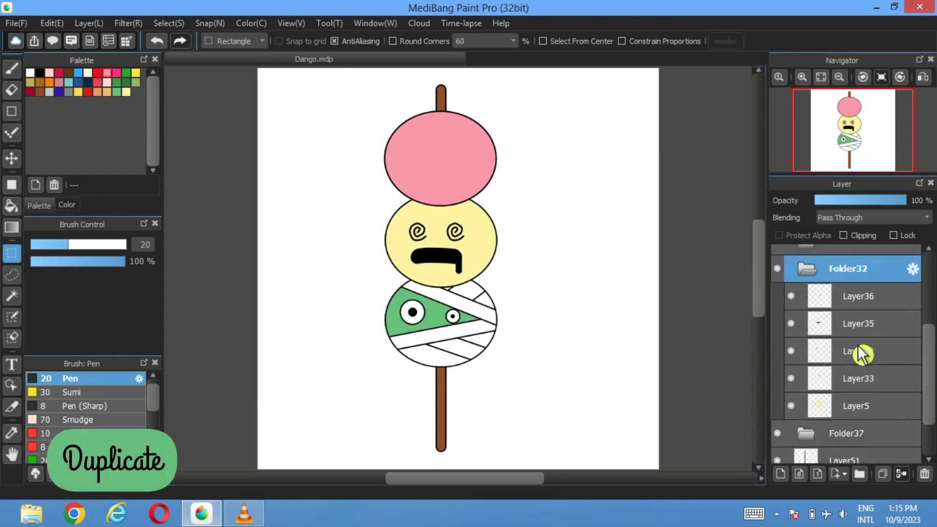
click(853, 406)
click(884, 472)
drag(873, 405, 851, 292)
scroll(895, 382, up, 3)
drag(863, 451, 857, 280)
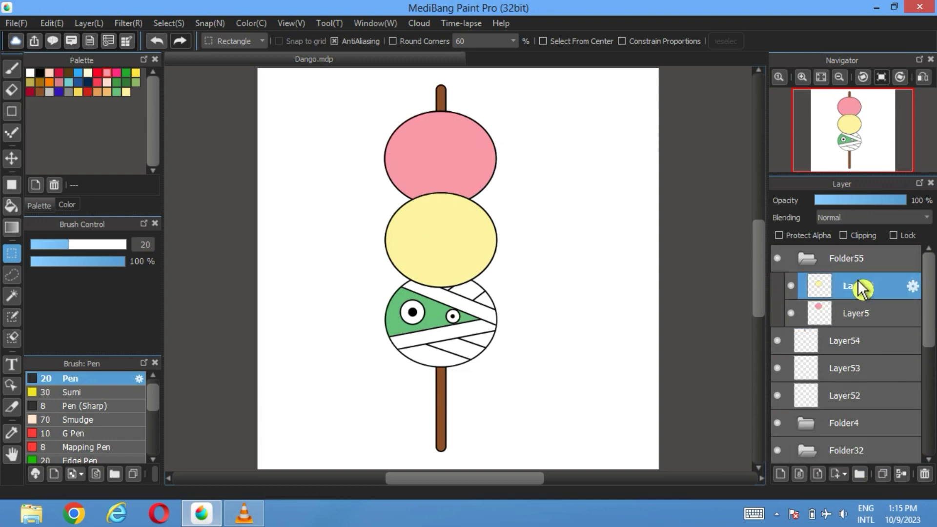
drag(859, 304, 852, 283)
scroll(845, 385, down, 3)
click(805, 347)
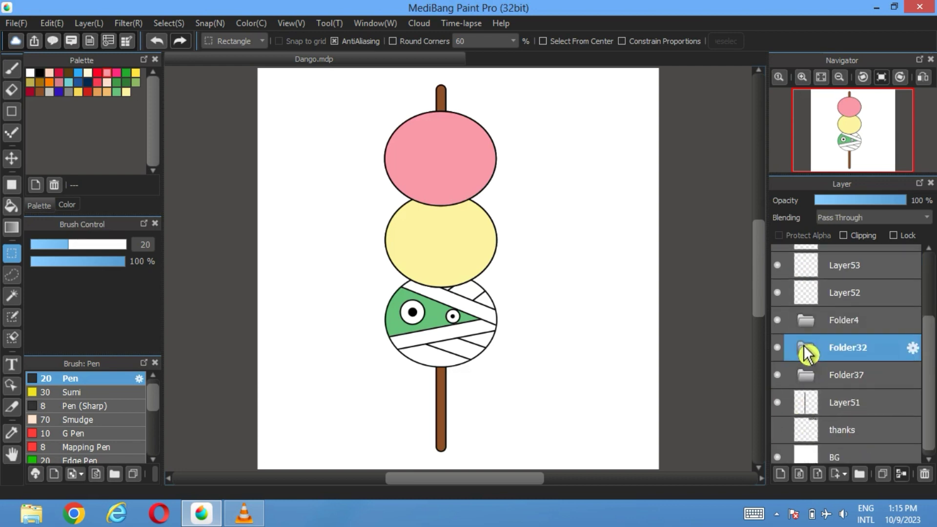
Duplicate the green ball's base Layer5 in Folder37 and place the copy below the yellow one in Folder55.
click(845, 383)
scroll(853, 391, down, 5)
click(860, 368)
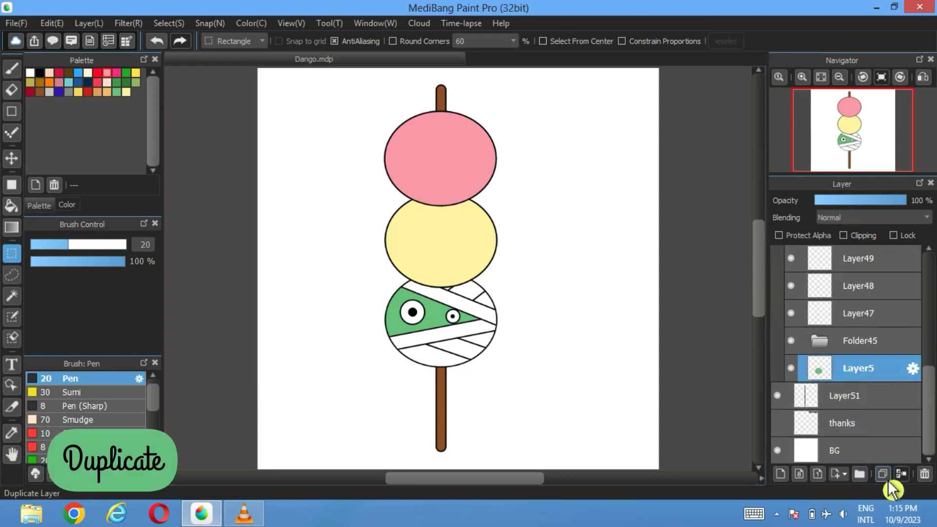
click(882, 474)
mouse_move(870, 378)
mouse_down()
mouse_move(899, 259)
mouse_move(856, 378)
mouse_up()
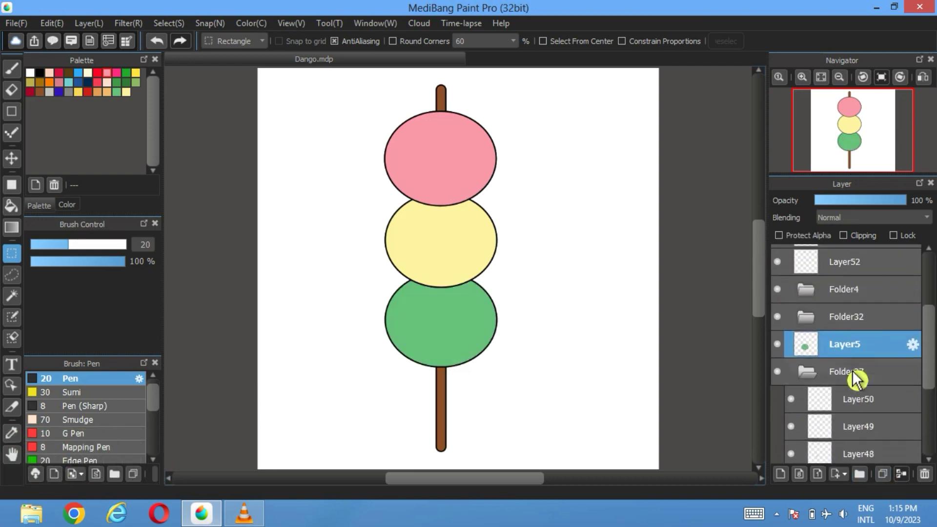
scroll(858, 351, up, 3)
drag(871, 415, 862, 320)
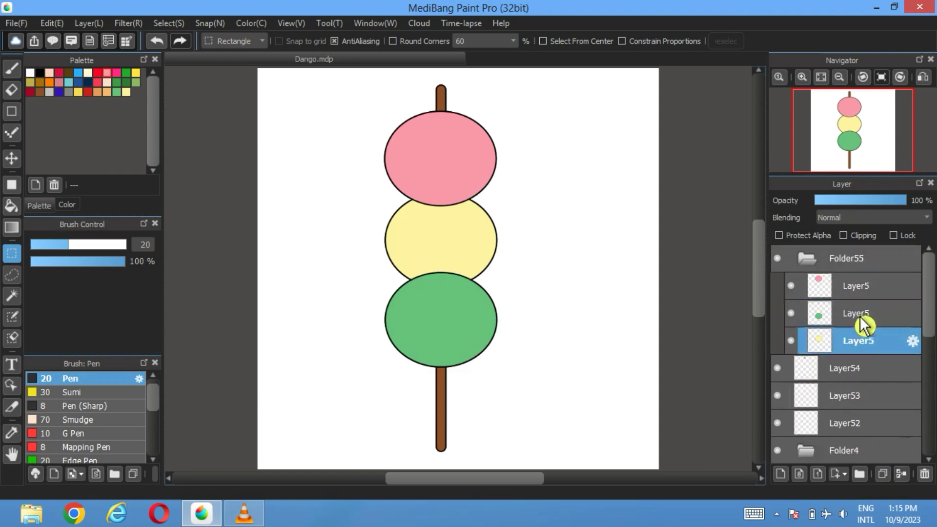
click(861, 309)
scroll(821, 354, down, 3)
scroll(819, 317, up, 2)
Collapse Folder55 and Folder37 in the layer list.
click(811, 265)
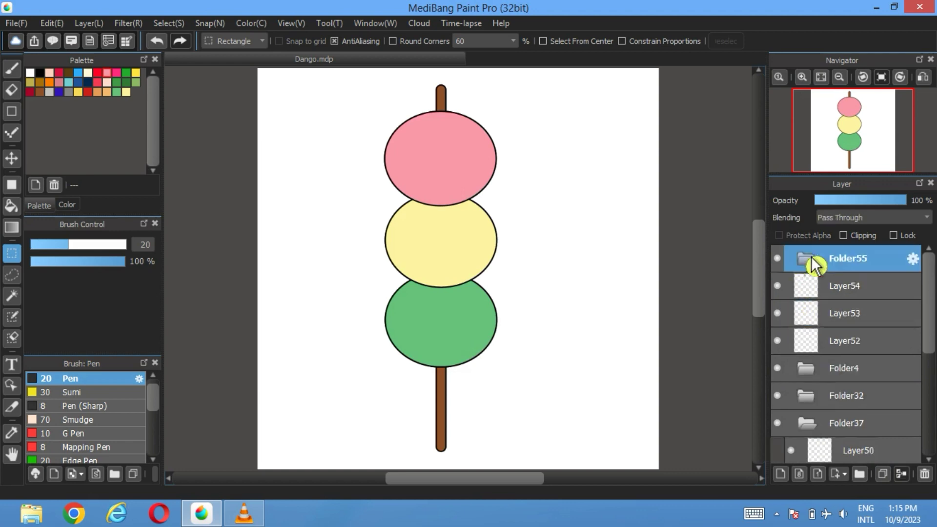
scroll(820, 322, down, 3)
click(816, 363)
scroll(837, 341, up, 3)
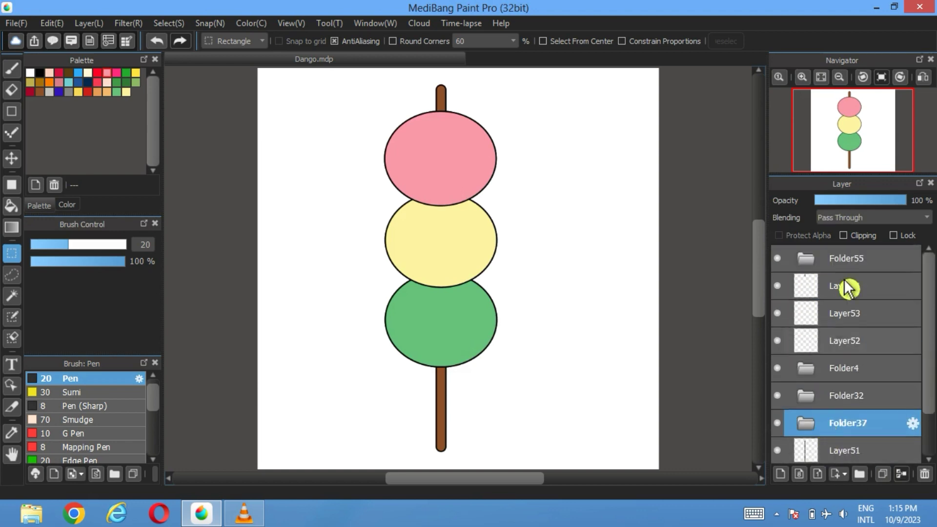
Lower Folder55's opacity to 51% and shift its ball copies slightly downward so they extend just below the original balls.
click(844, 266)
click(868, 201)
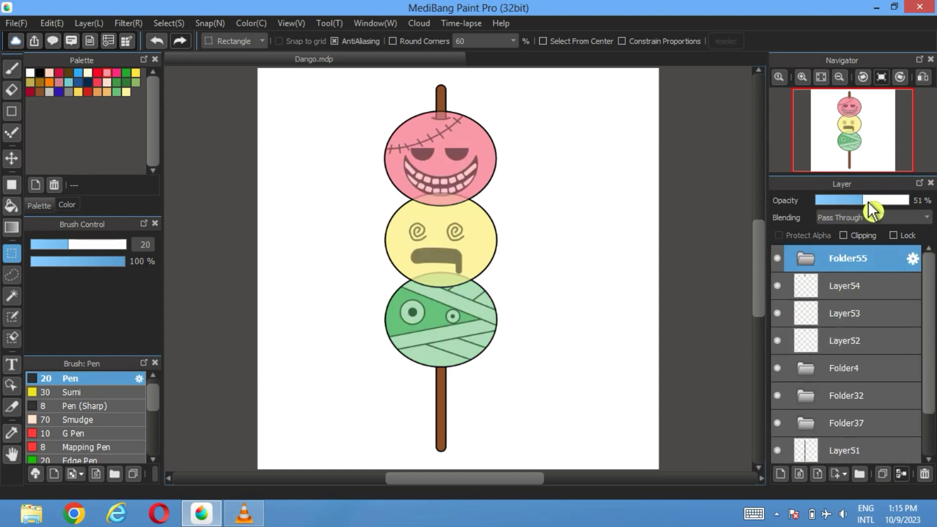
click(12, 158)
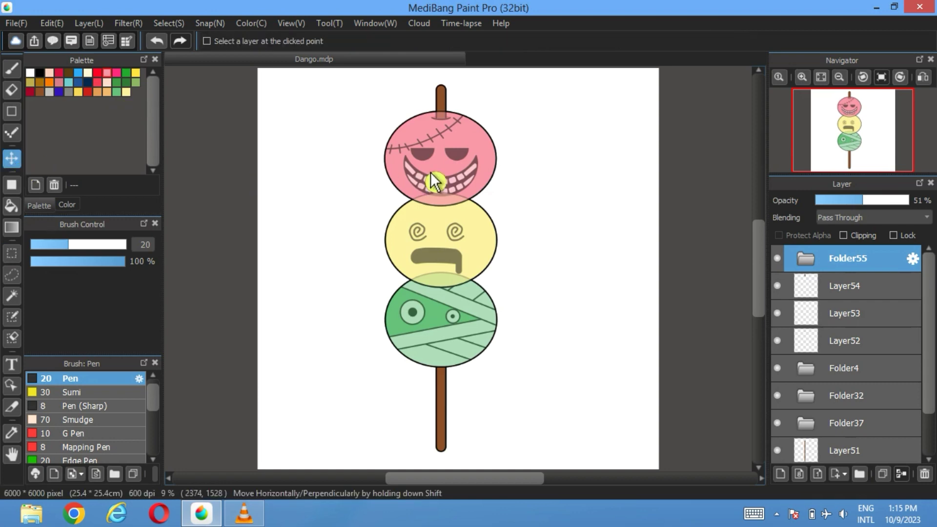
drag(444, 181, 442, 184)
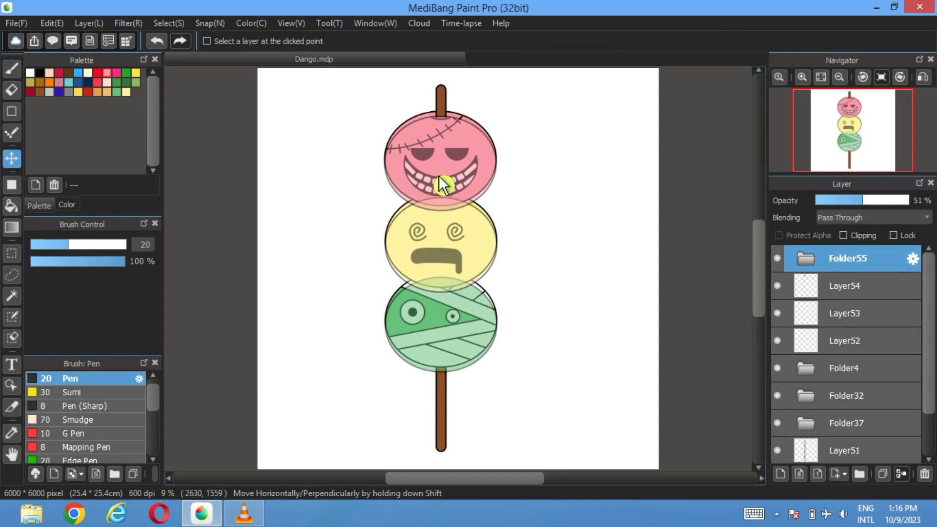
Add a new layer above Folder55 with Multiply blending.
click(781, 474)
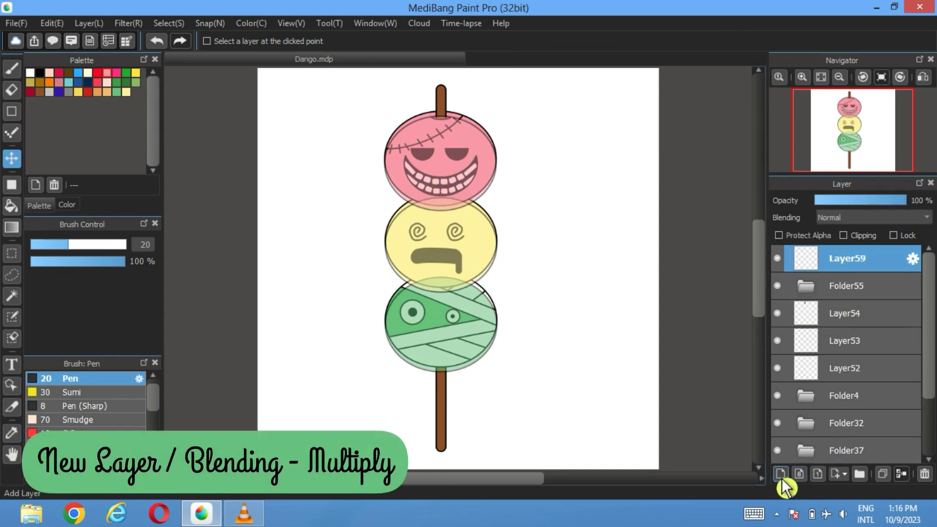
click(838, 218)
click(837, 248)
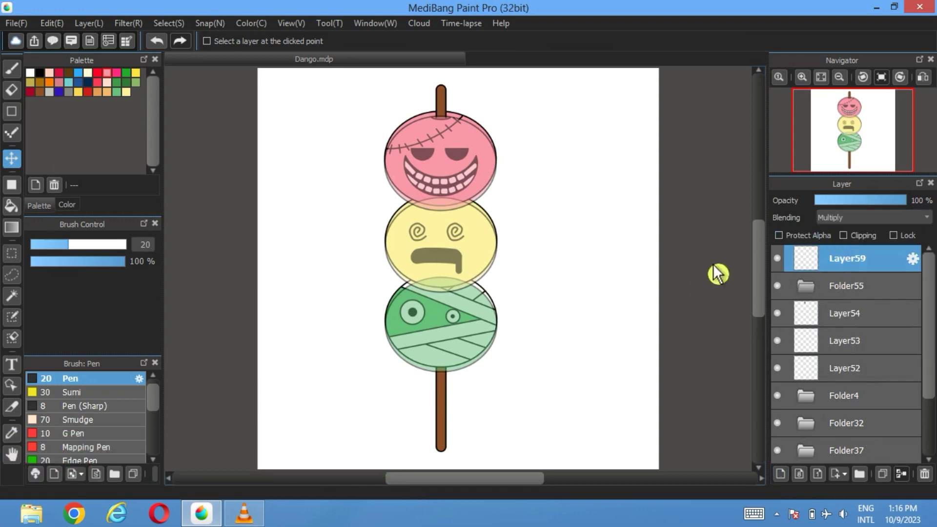
Hide the yellow and green copies in Folder55 and fill the pink copy's overlap on the yellow ball with pink on Layer59.
scroll(448, 191, up, 3)
click(815, 292)
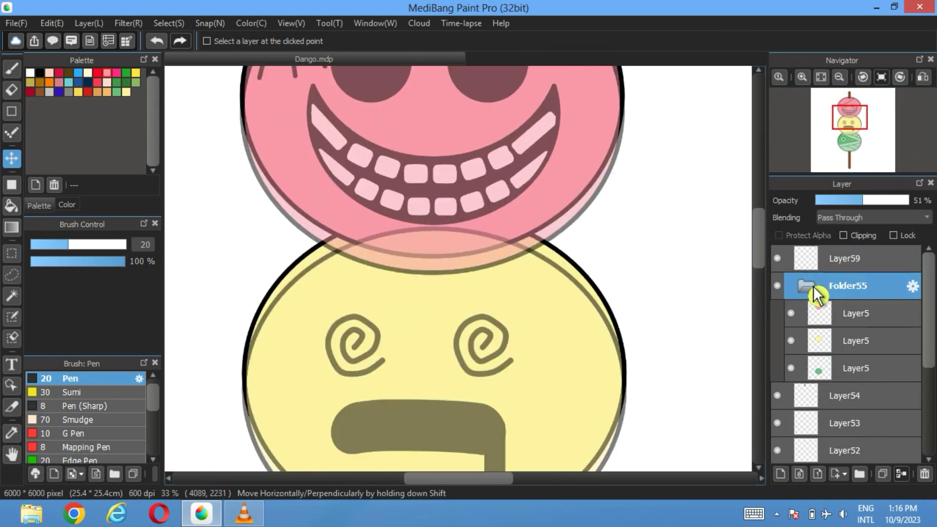
click(800, 370)
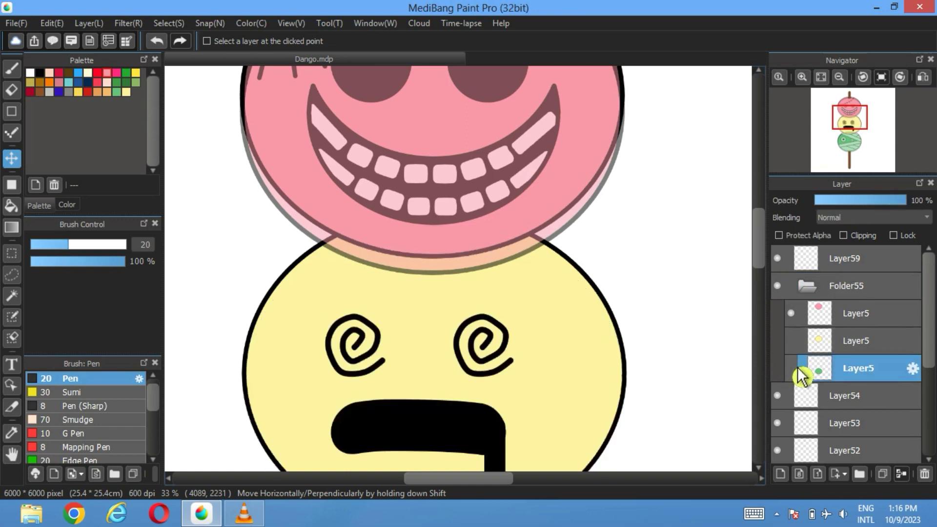
click(15, 211)
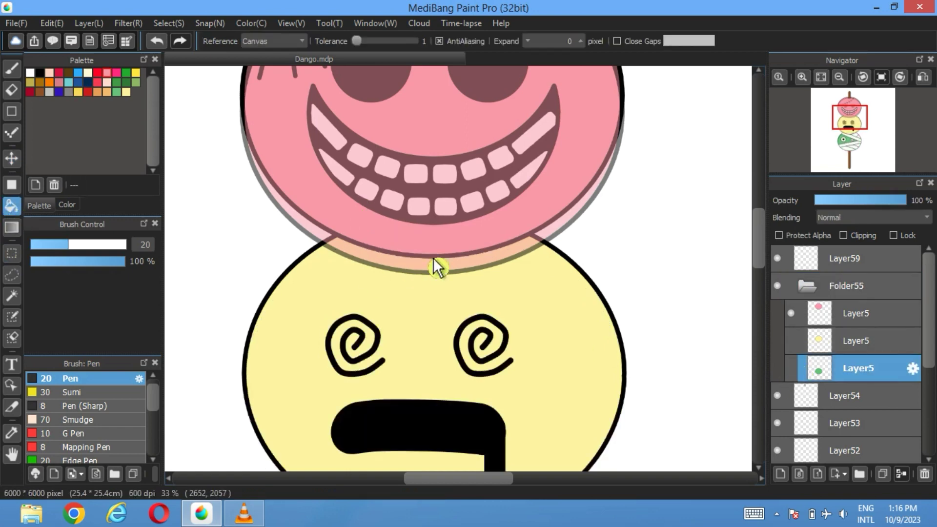
click(847, 259)
click(461, 267)
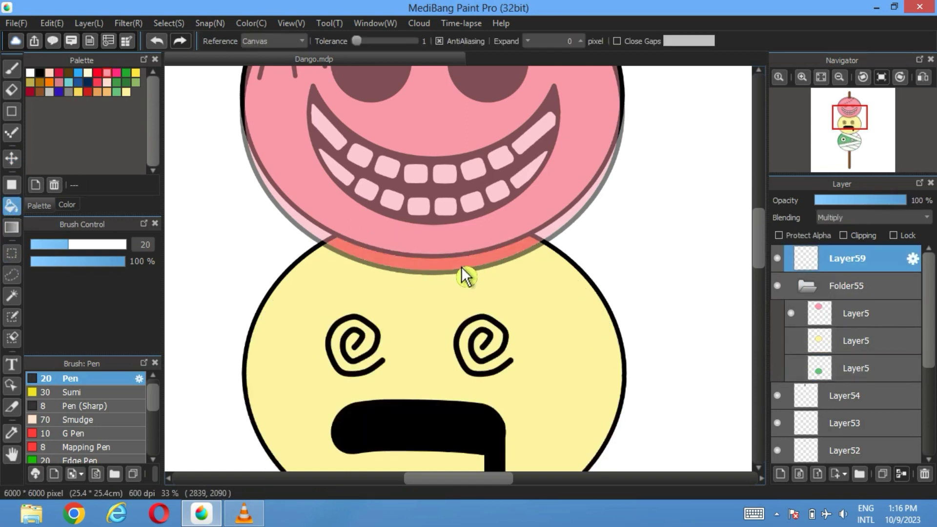
Show the yellow copy instead of the pink one and fill its overlap areas on the bandaged ball with light gray on Layer59.
click(791, 314)
click(791, 340)
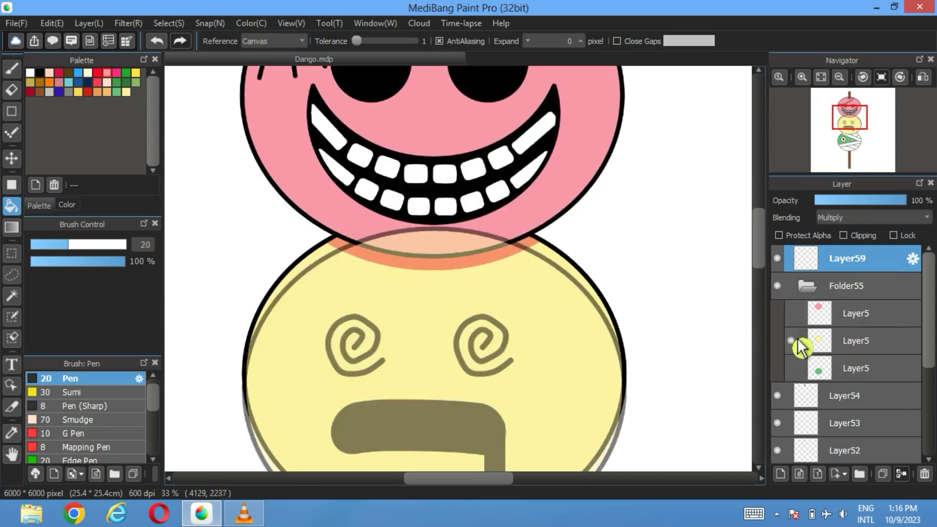
scroll(492, 314, down, 6)
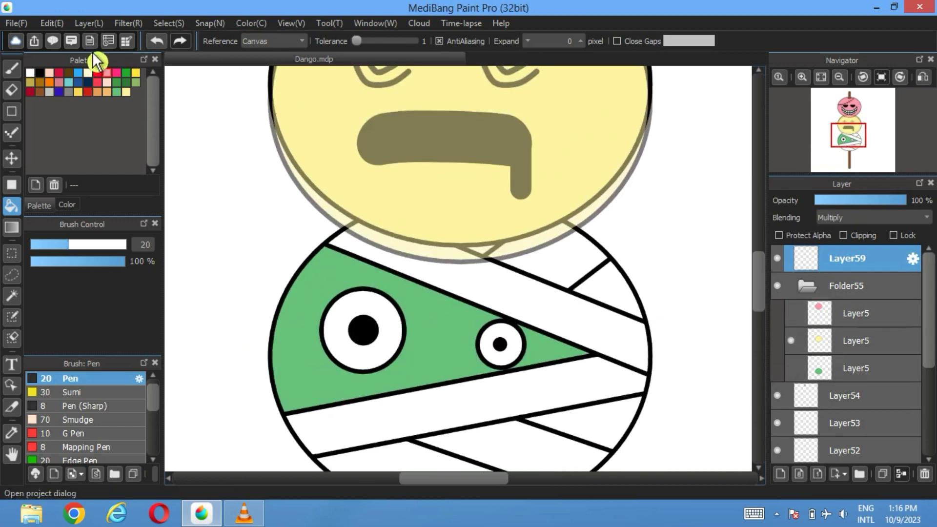
click(50, 93)
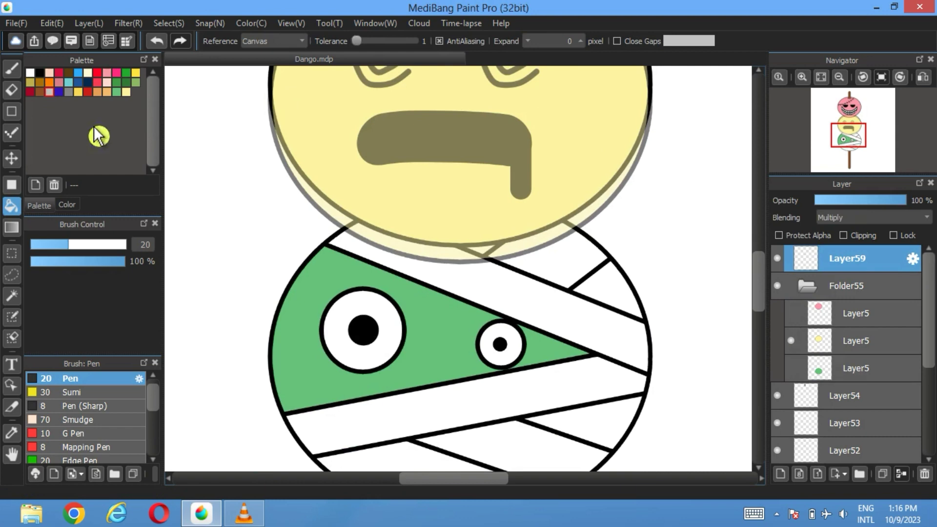
click(425, 258)
click(518, 255)
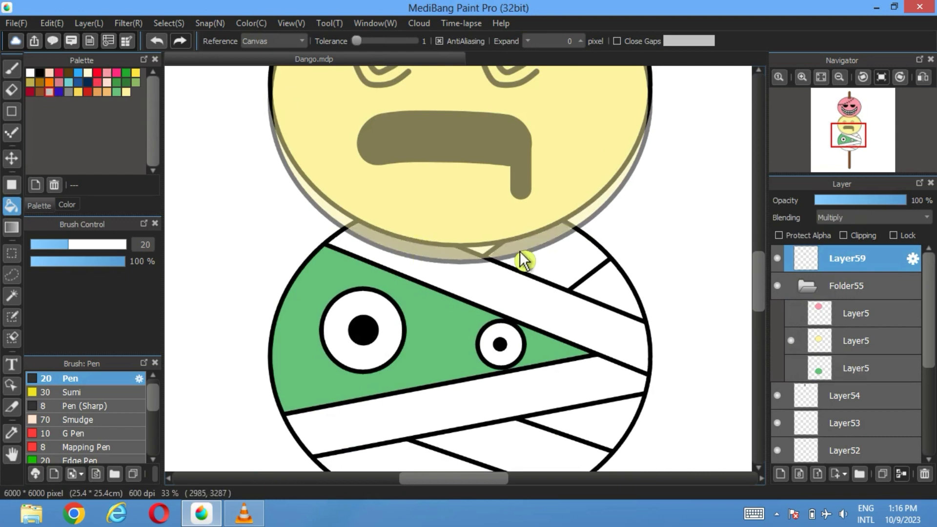
scroll(518, 255, up, 4)
click(406, 251)
scroll(406, 253, down, 4)
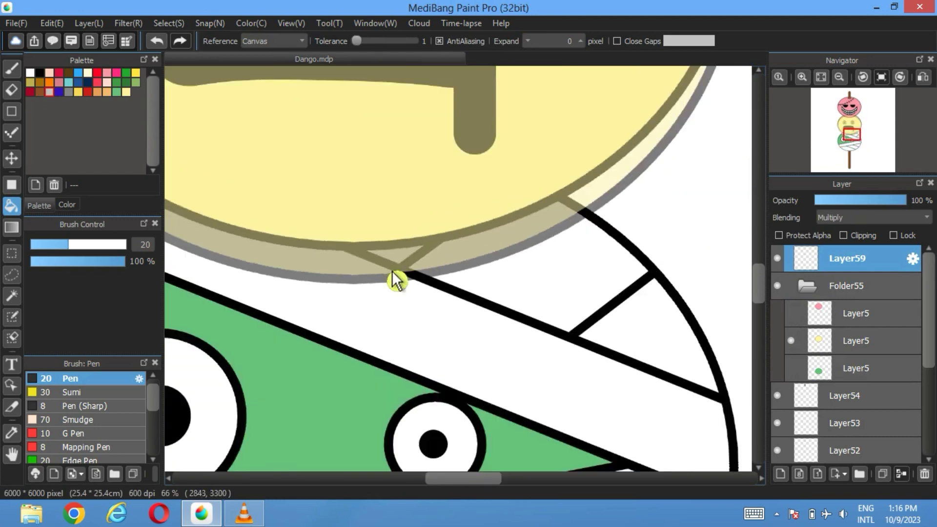
Show the green copy instead of the yellow one and try to fill its overlap on the stick with brown.
scroll(468, 195, down, 4)
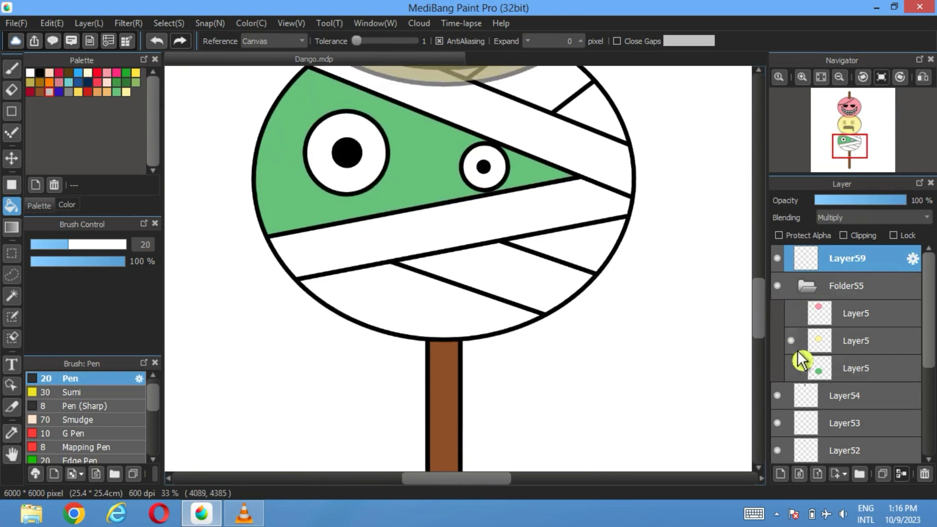
click(791, 367)
click(864, 377)
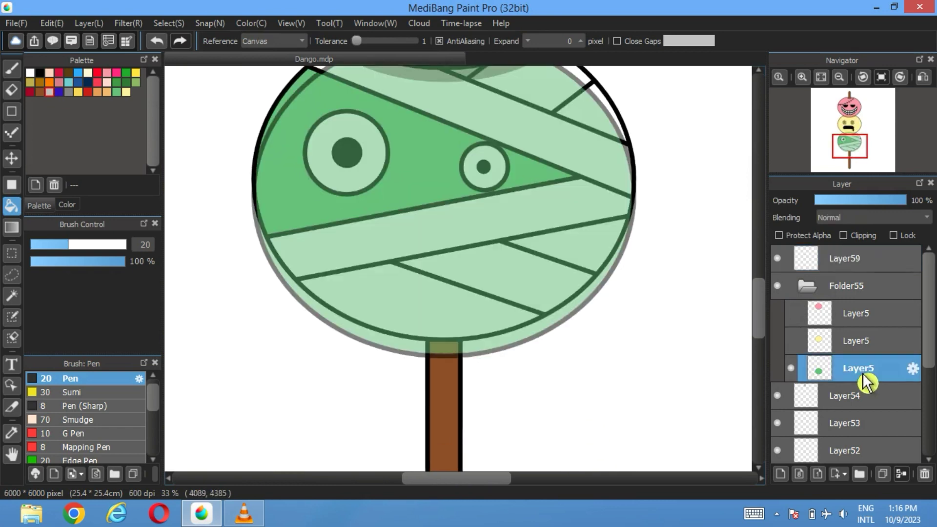
click(40, 92)
click(445, 350)
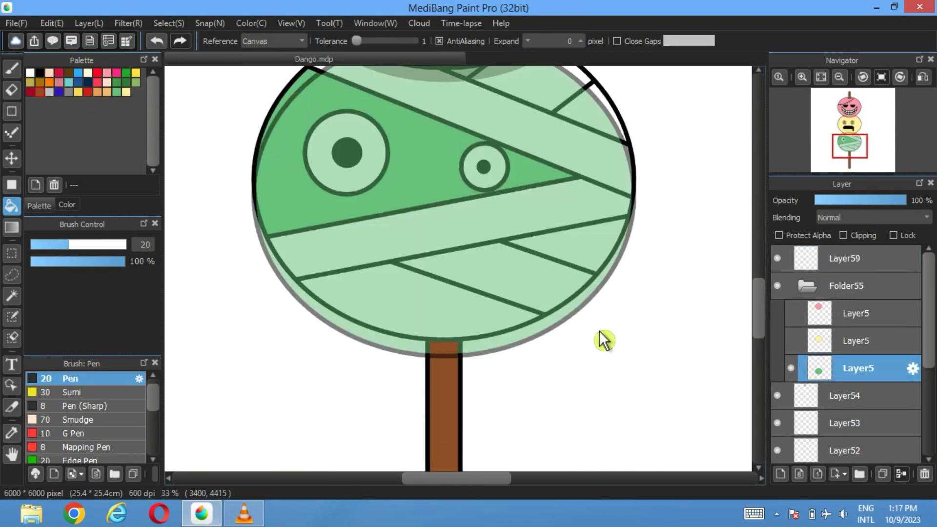
Show the hidden ball copies, then collapse and hide Folder55.
click(792, 341)
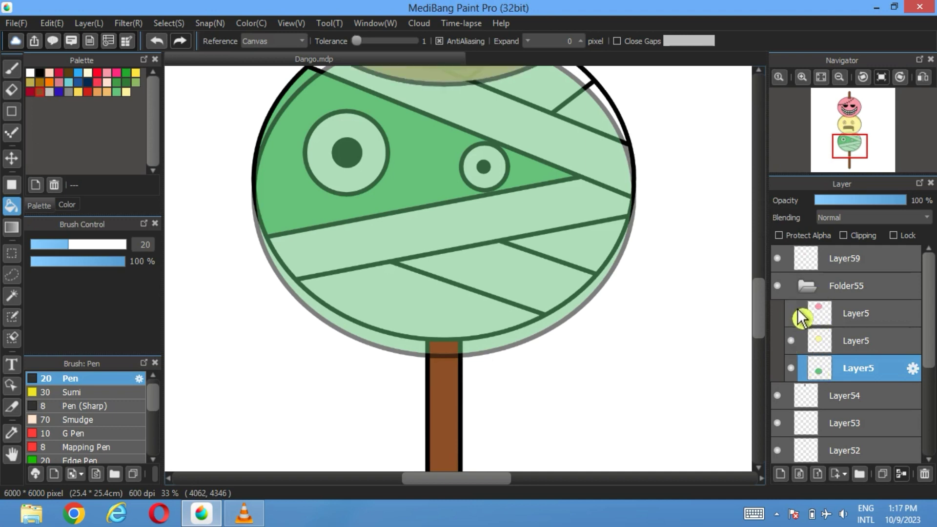
click(810, 295)
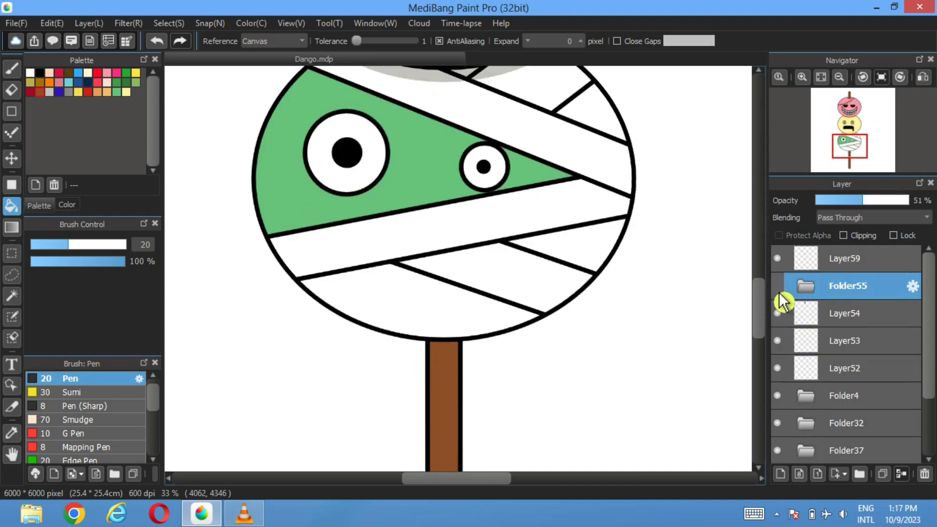
click(846, 266)
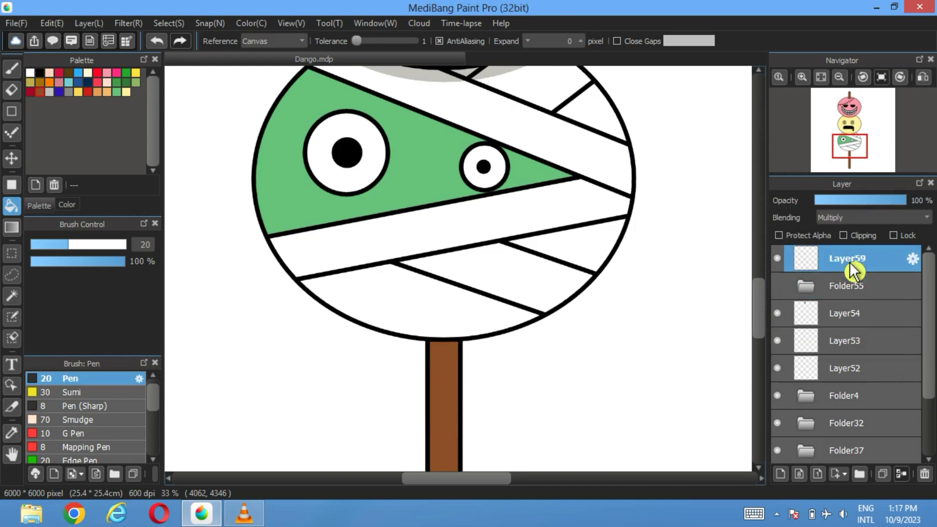
Fill the green copy's overlap on the stick with brown on Layer59, using Folder55 as a temporary visible guide.
scroll(453, 300, up, 3)
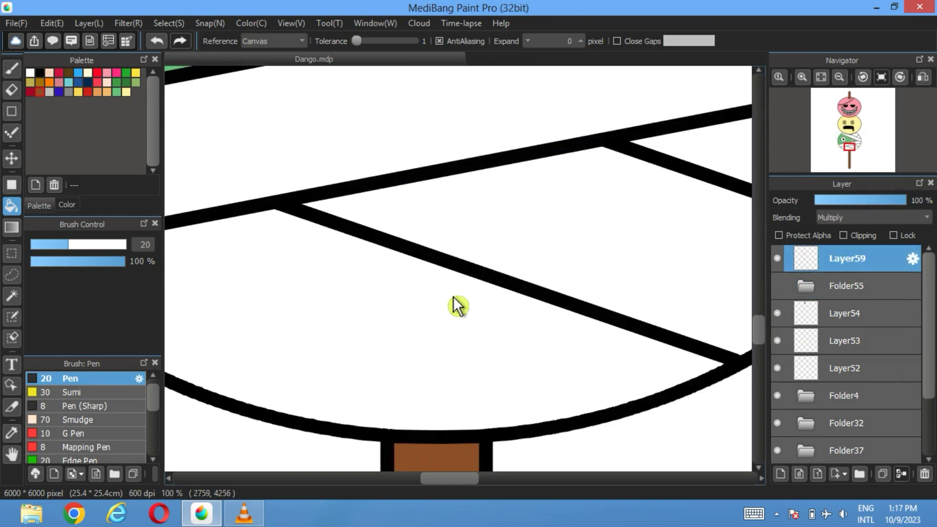
scroll(457, 306, down, 2)
click(778, 286)
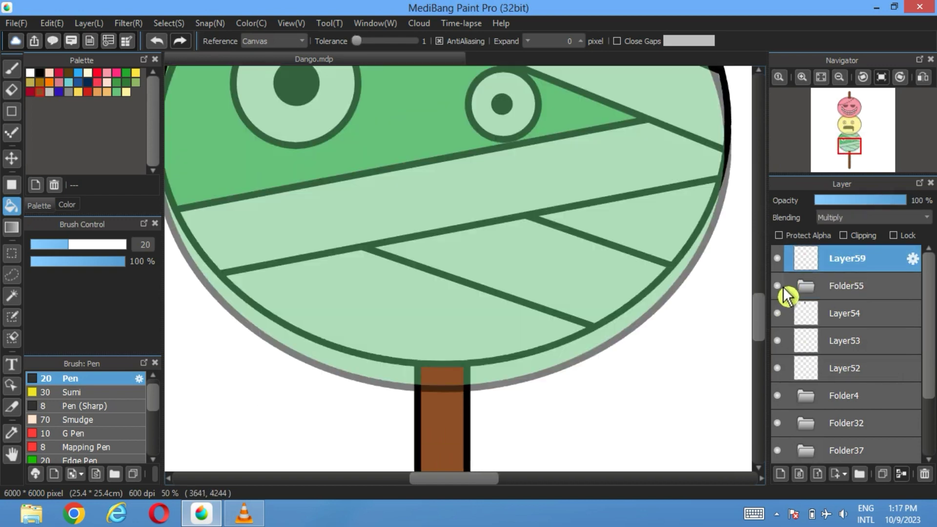
scroll(477, 392, up, 2)
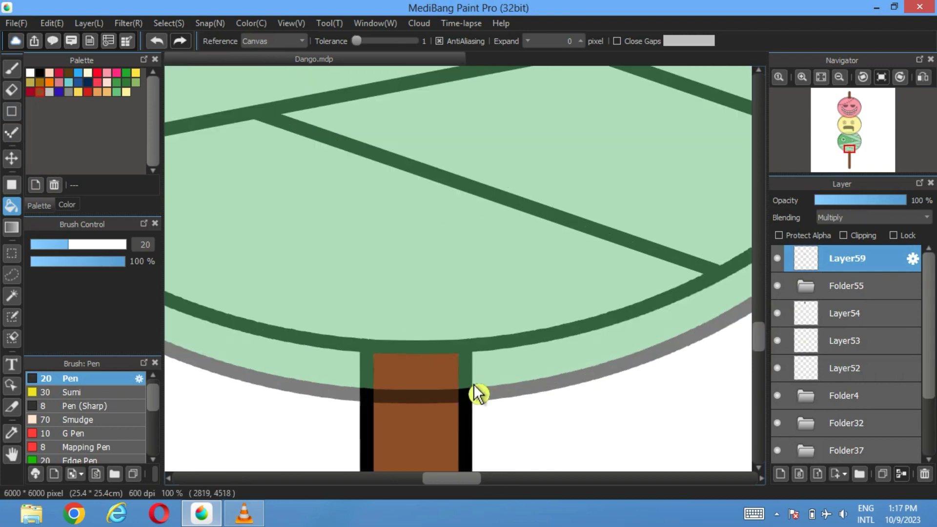
click(429, 382)
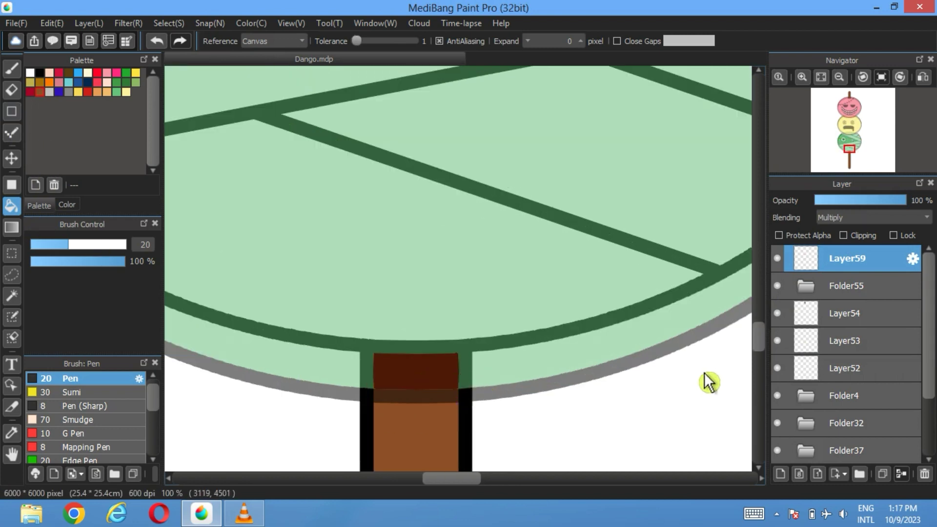
click(778, 286)
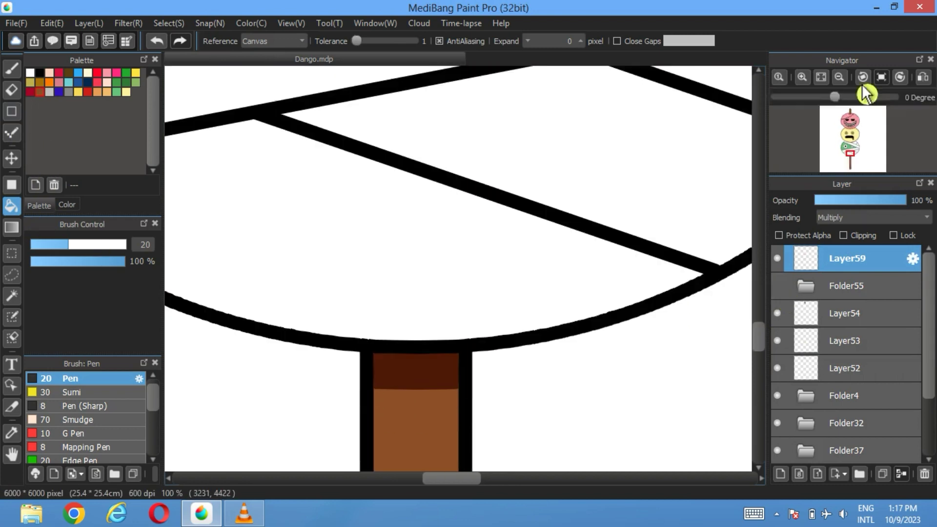
Lower the opacity of the shadow layer, Layer59, to 75%.
click(821, 77)
scroll(513, 244, up, 2)
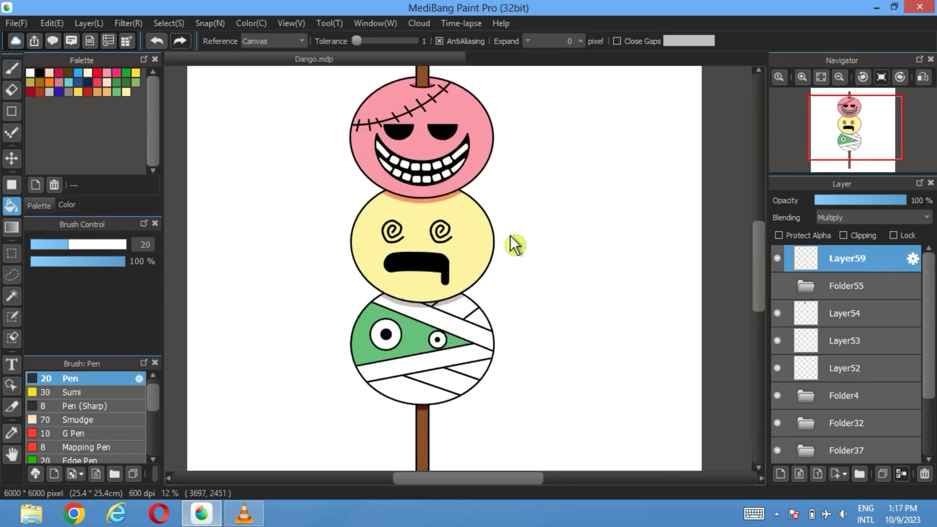
click(876, 200)
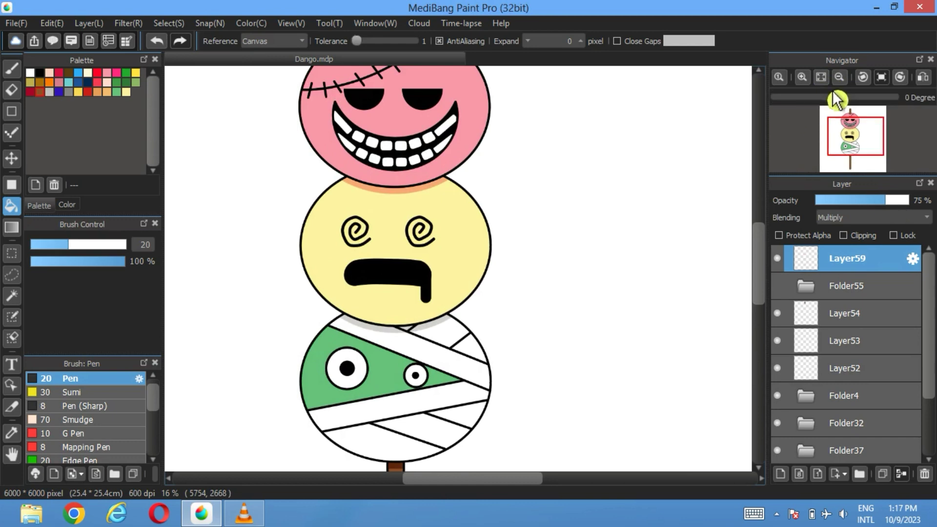
click(822, 77)
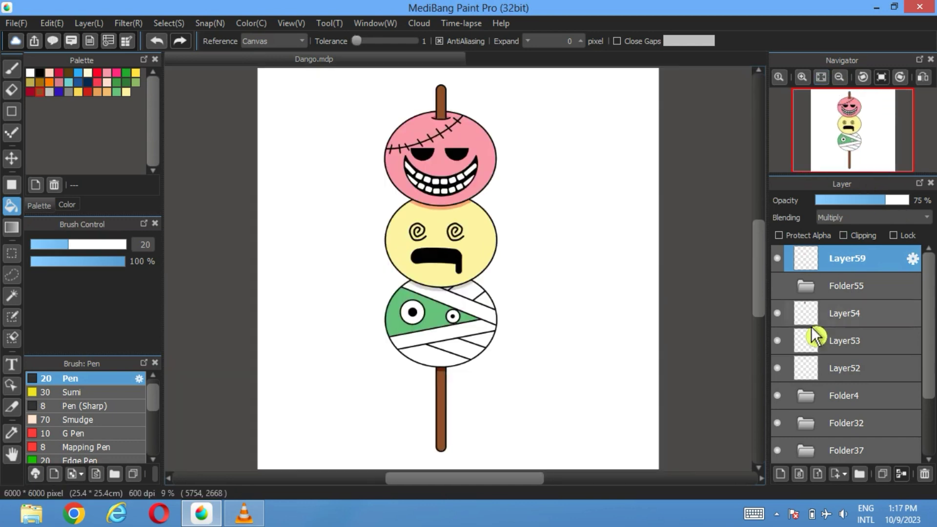
Delete Folder55 with the offset ball copies.
click(825, 287)
click(924, 474)
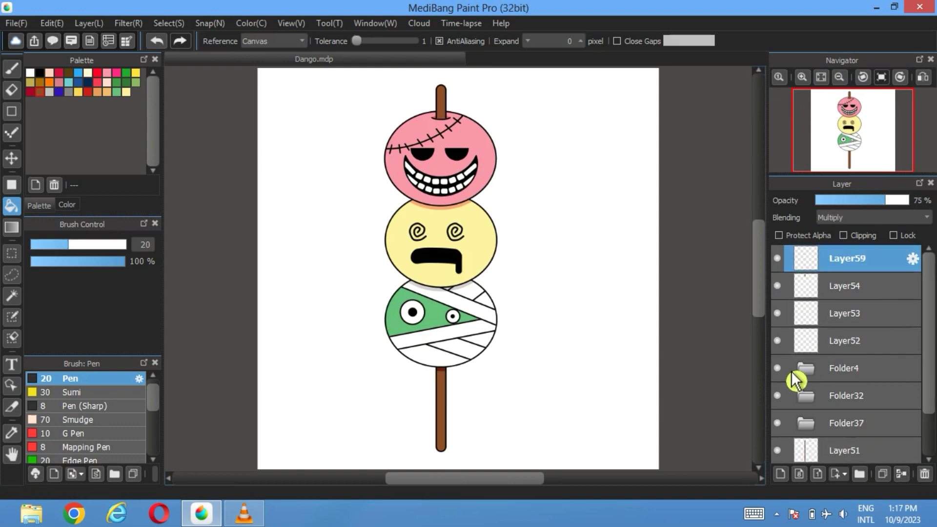
Toggle the visibility of Folder37 and Folder4 to check which ball each folder holds.
click(778, 423)
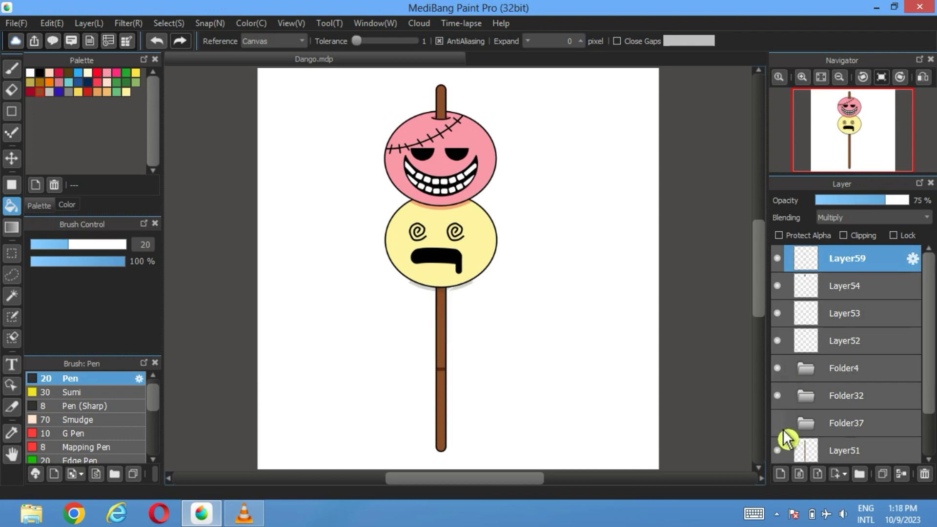
click(778, 422)
click(779, 376)
click(779, 376)
Group the stitch layers Layer31 and Layer30 into a new folder inside Folder4 and collapse it.
click(782, 374)
scroll(786, 376, down, 1)
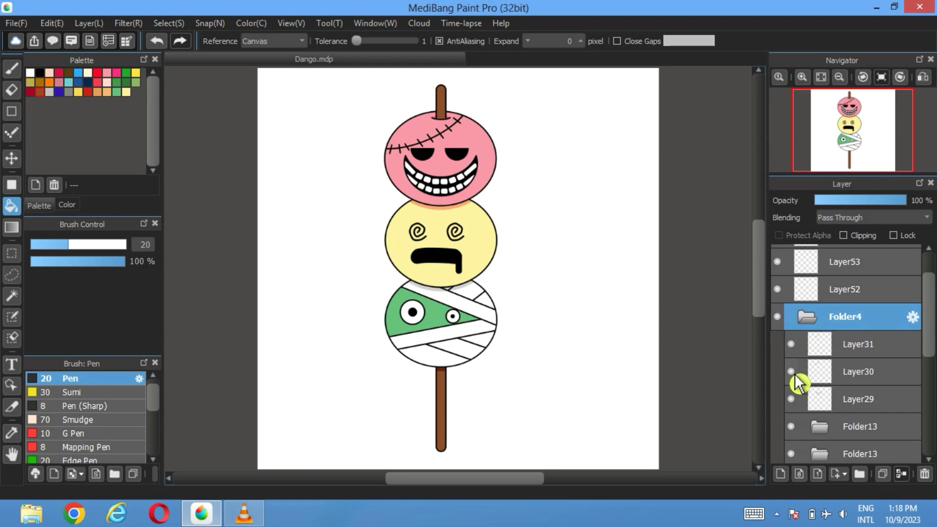
click(871, 355)
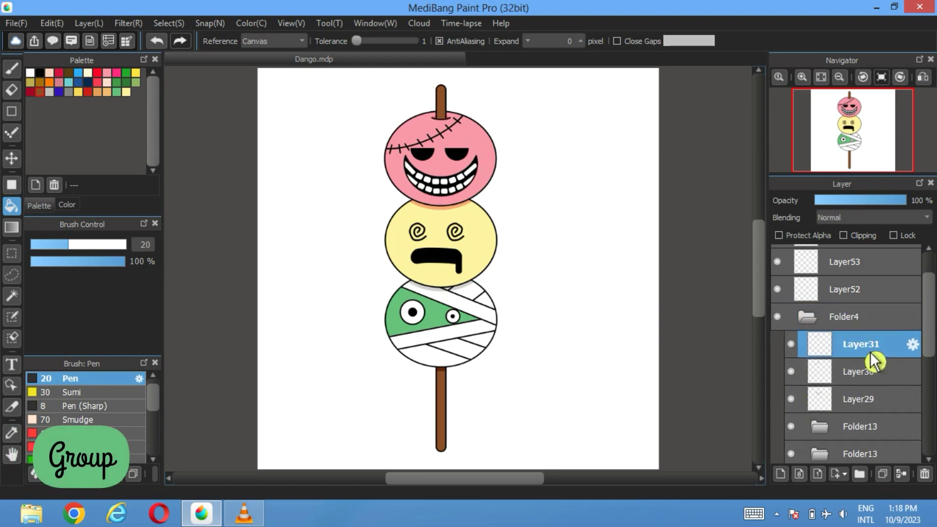
click(859, 474)
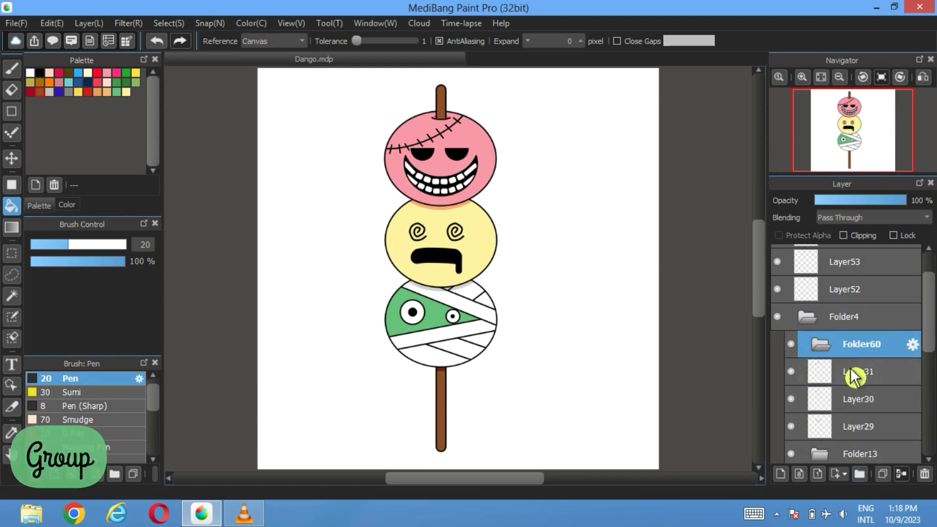
ctrl+click(857, 410)
drag(860, 408, 830, 348)
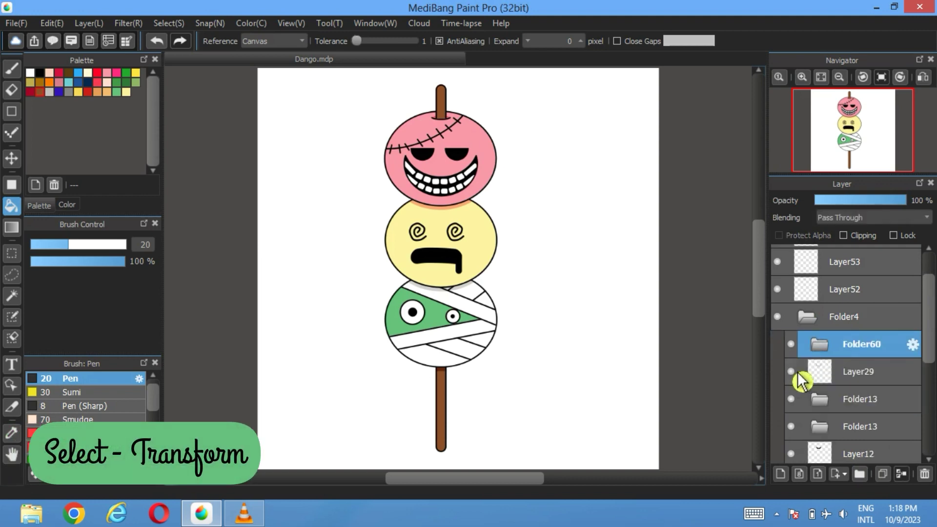
Transform the grouped stitches on the pink ball, rotating them slightly clockwise and moving them up and to the right.
click(169, 23)
click(214, 191)
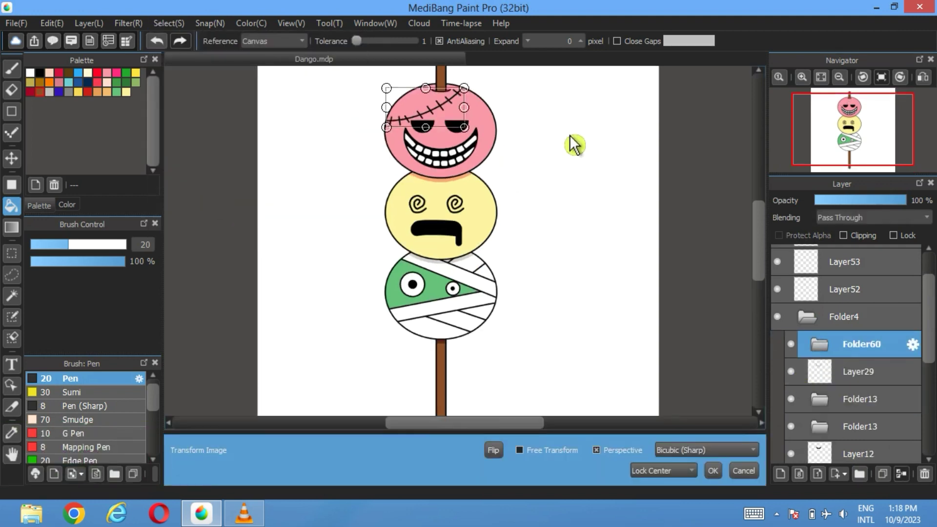
scroll(574, 144, up, 2)
scroll(540, 190, up, 1)
scroll(278, 163, down, 1)
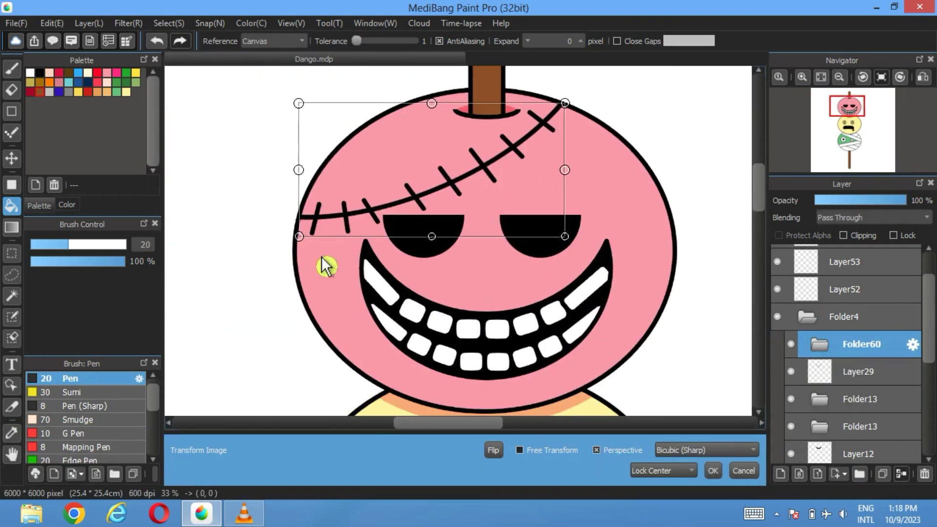
drag(326, 266, 251, 130)
drag(513, 173, 525, 147)
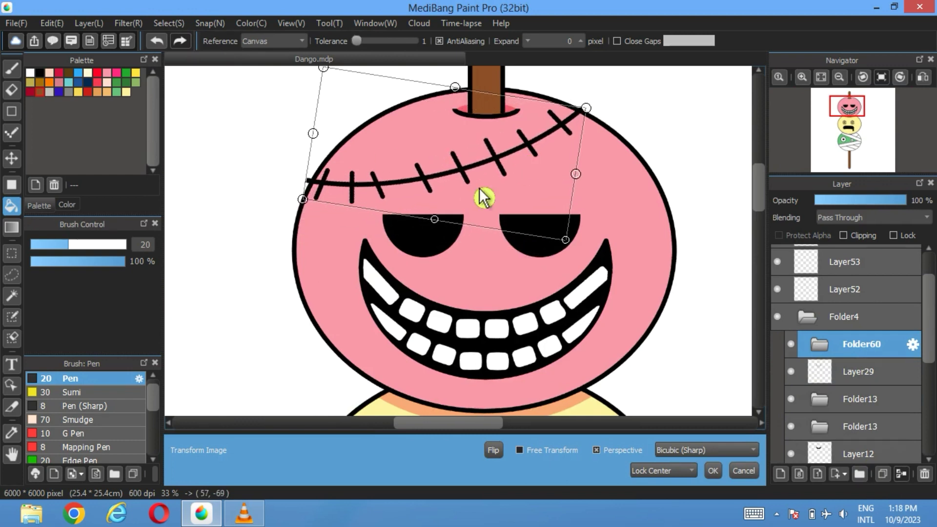
click(721, 477)
Erase the ends of the stitch line on Layer30 that stick out past the pink ball's outline.
click(820, 344)
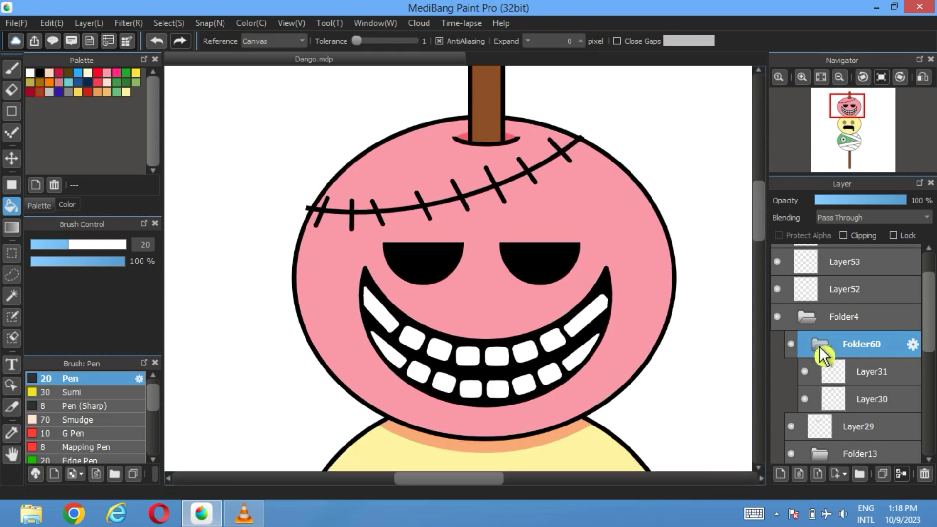
click(819, 400)
scroll(445, 262, up, 2)
scroll(445, 262, up, 2)
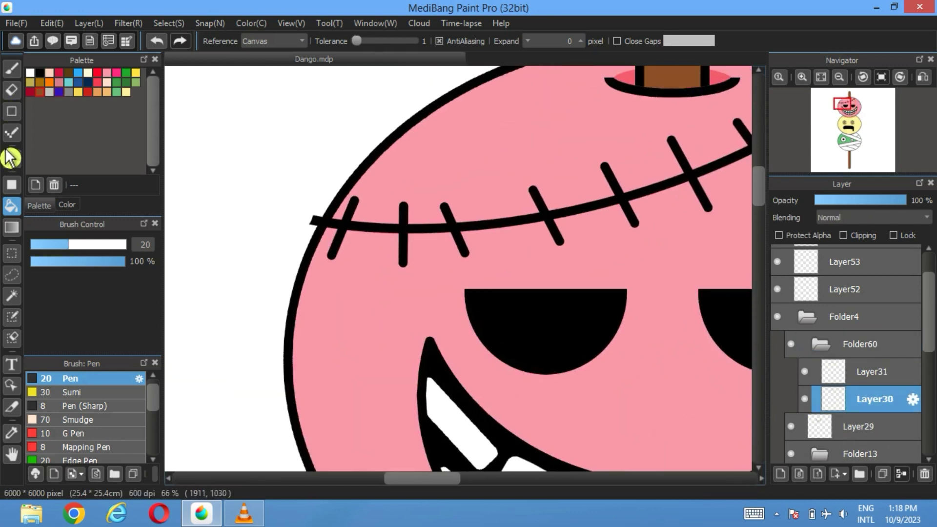
click(12, 89)
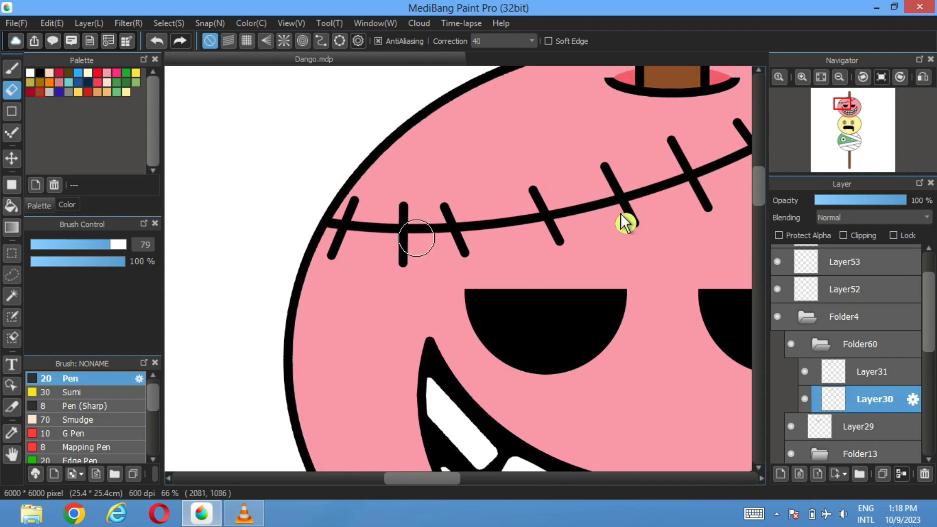
drag(622, 218, 304, 332)
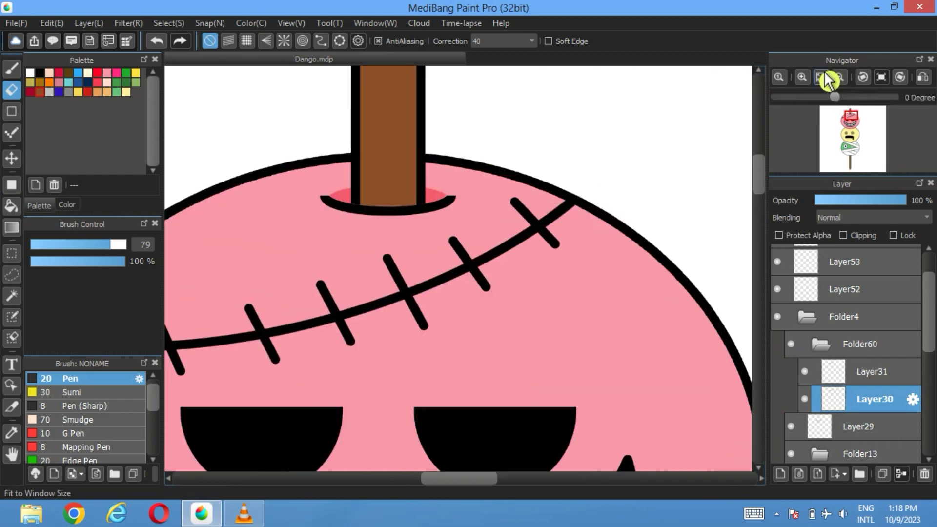
Collapse Folder60 and Folder4, and show the hidden thanks layer.
click(821, 77)
click(817, 343)
click(813, 316)
scroll(815, 314, up, 1)
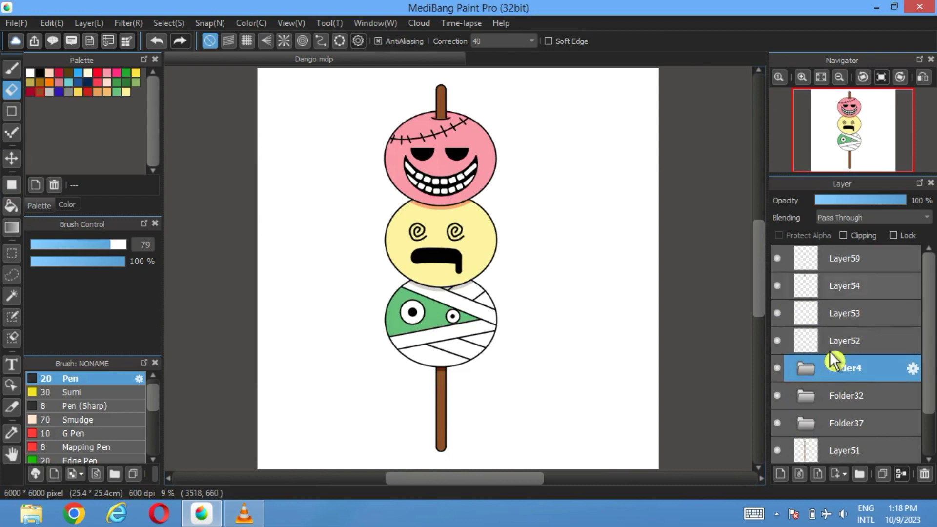
scroll(839, 419, down, 1)
click(782, 424)
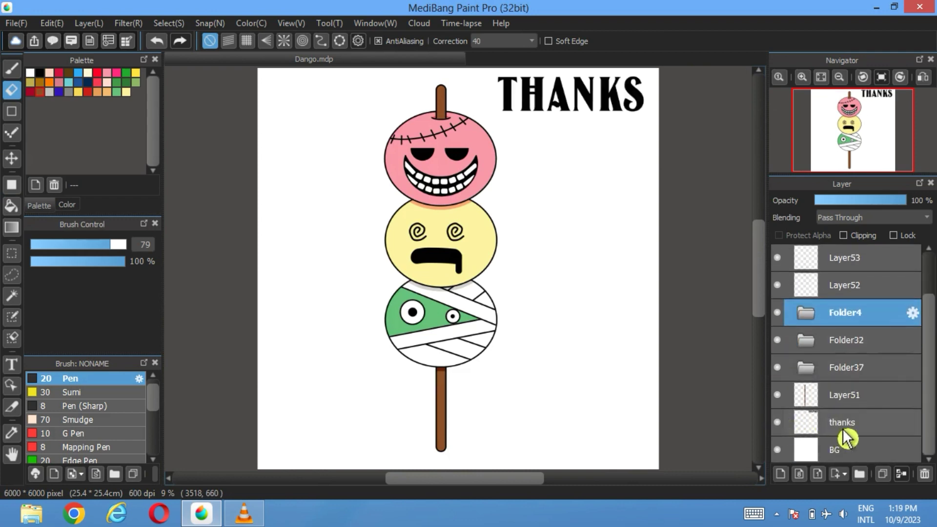
Draw a heart with the Pen brush below the THANKS lettering on the thanks layer and fill it dark red.
click(842, 424)
click(12, 69)
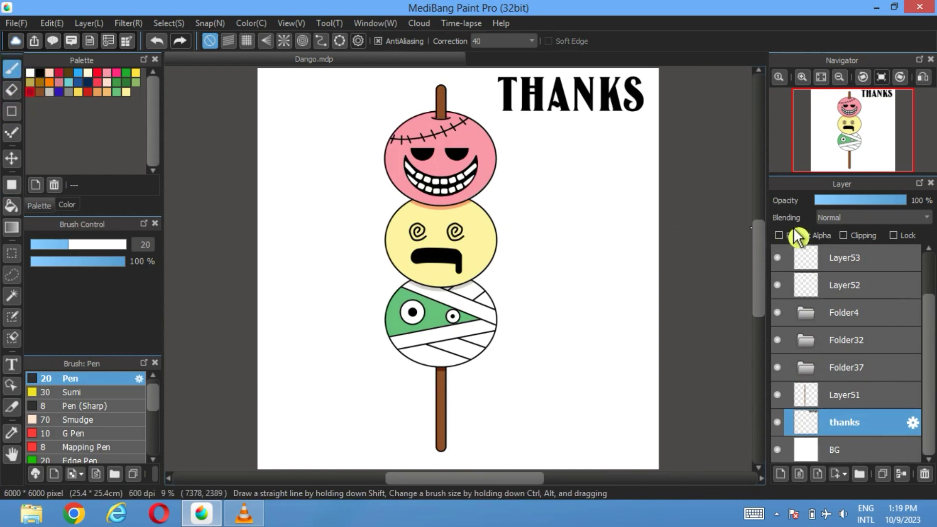
mouse_move(582, 170)
mouse_down()
mouse_move(559, 178)
mouse_move(591, 235)
mouse_move(608, 158)
mouse_move(589, 158)
mouse_move(589, 177)
mouse_up()
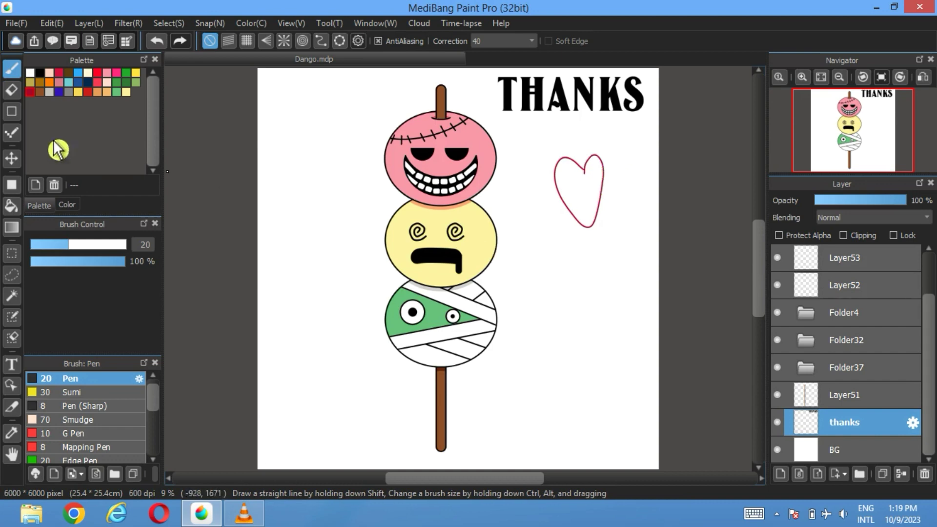
click(12, 206)
click(589, 191)
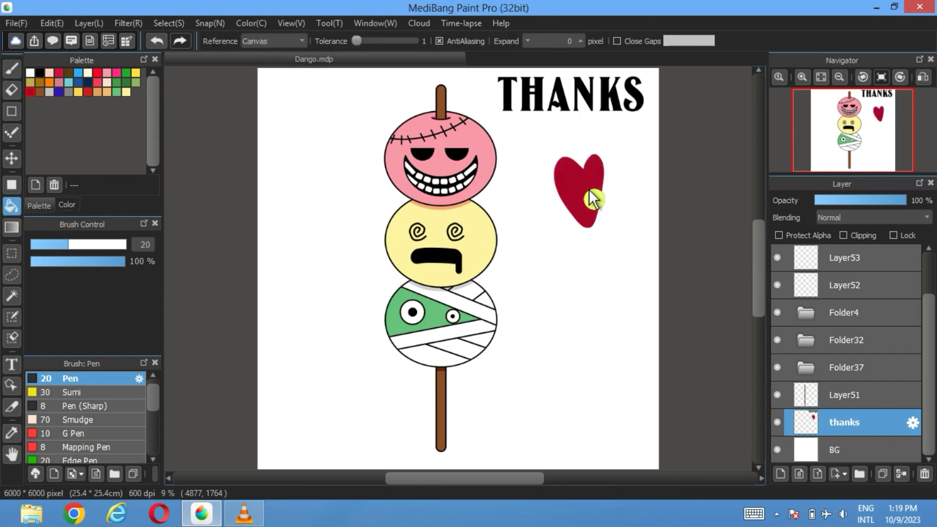